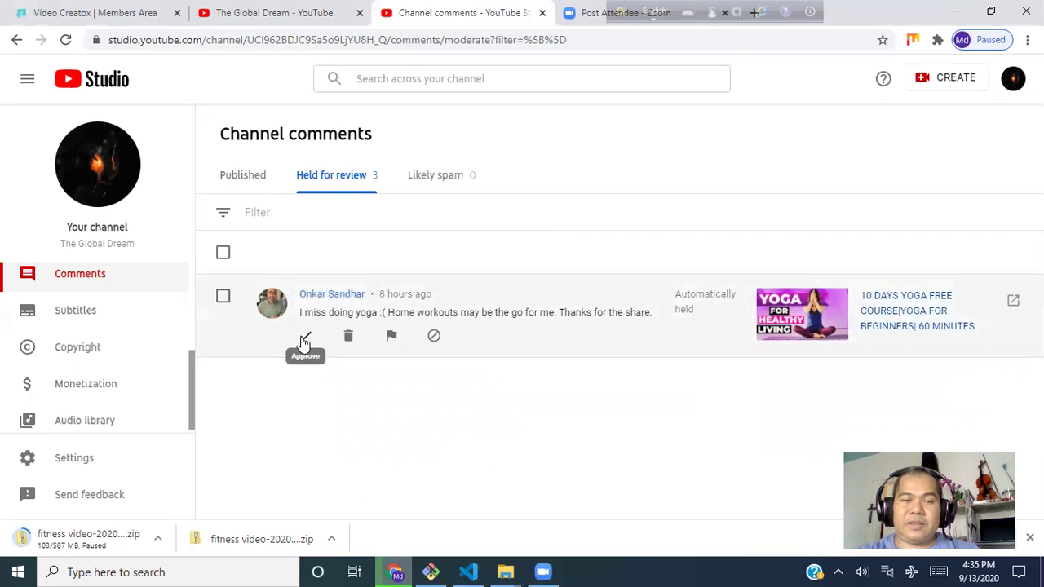
# - Approve the held comment about home workouts on the yoga video and display the channel's published comments
pyautogui.click(304, 337)
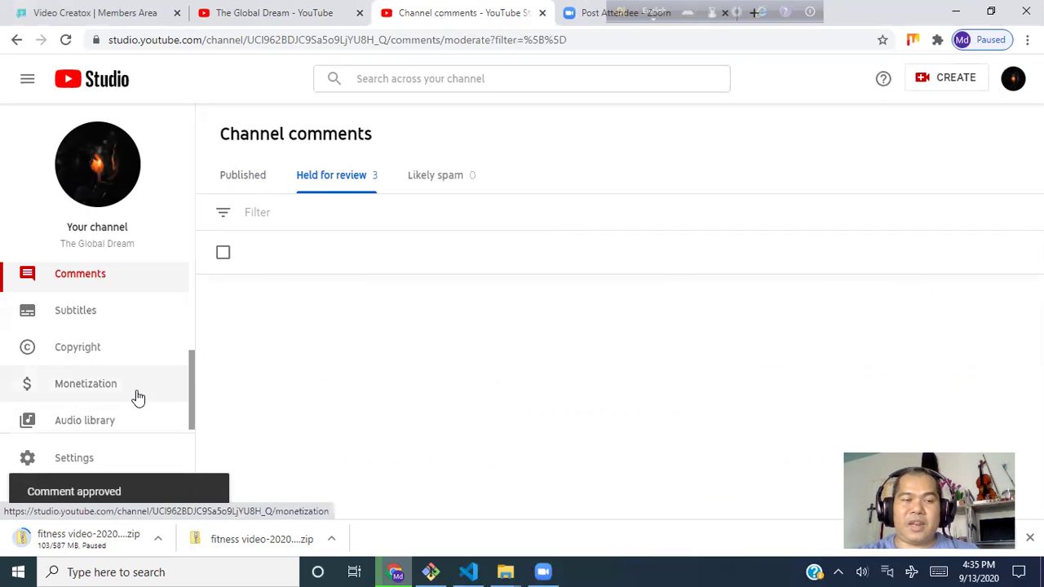
pyautogui.scroll(-1, 135, 375)
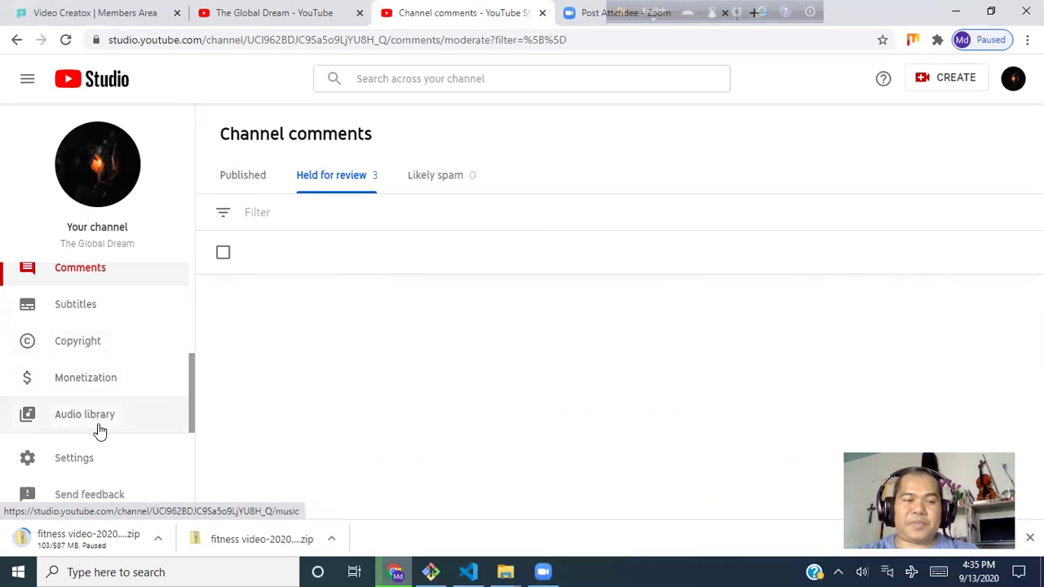
pyautogui.scroll(1, 88, 404)
pyautogui.scroll(1, 90, 406)
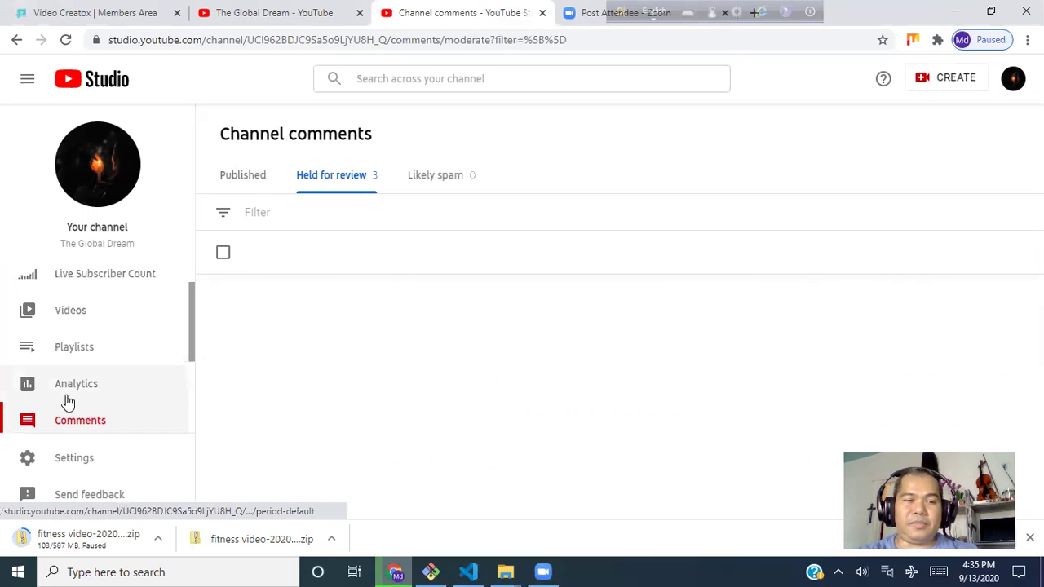
pyautogui.click(79, 425)
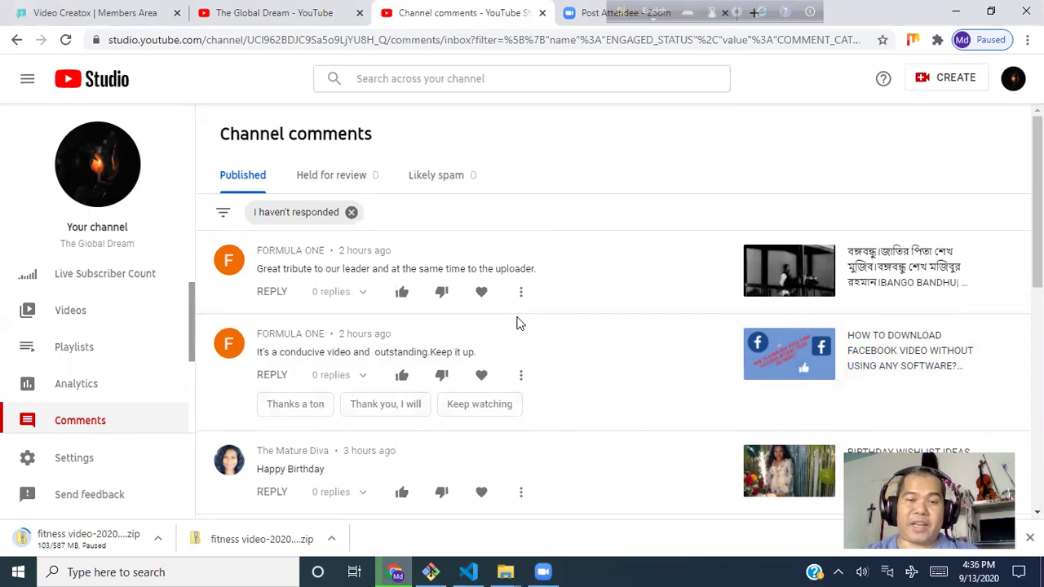
# - Heart the first three published comments: the leader tribute, the "conducive video" praise and the "Happy Birthday" message
pyautogui.click(481, 291)
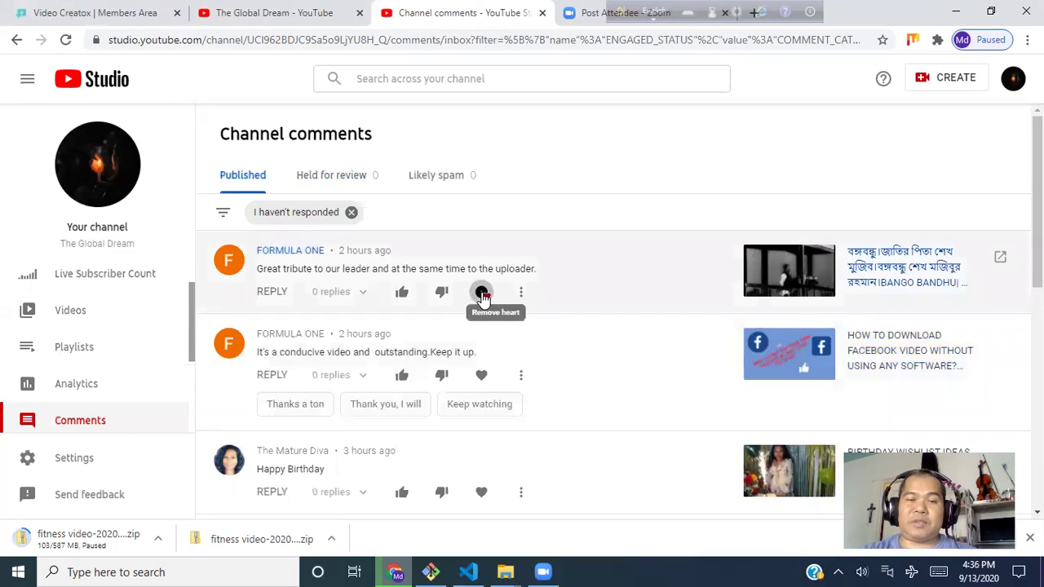
pyautogui.click(481, 376)
pyautogui.scroll(-1, 483, 400)
pyautogui.scroll(-1, 483, 400)
pyautogui.click(481, 463)
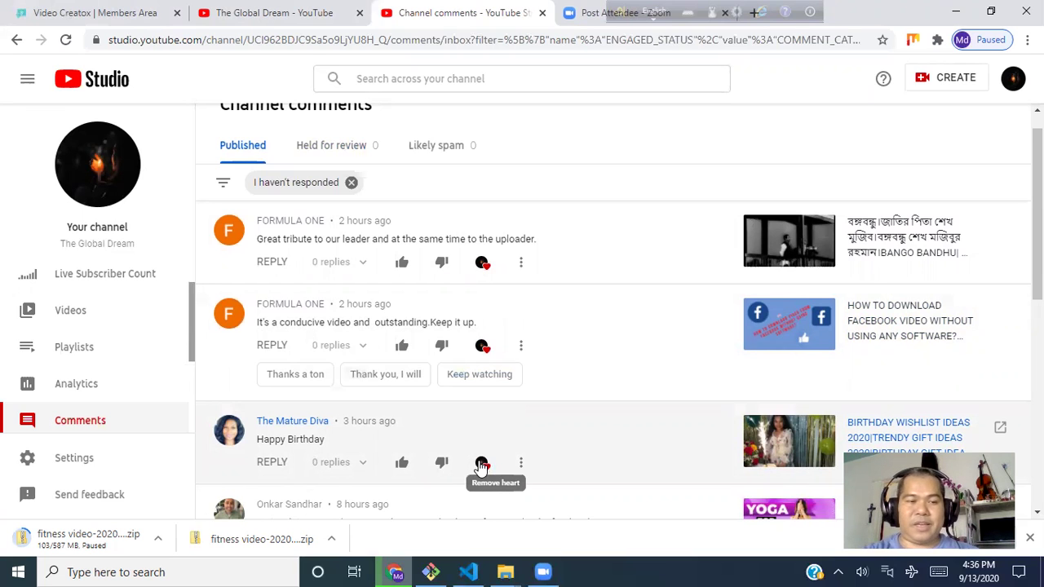
# - Open the channel settings and examine the basic info, including the country of residence and the full keyword list
pyautogui.scroll(-2, 170, 389)
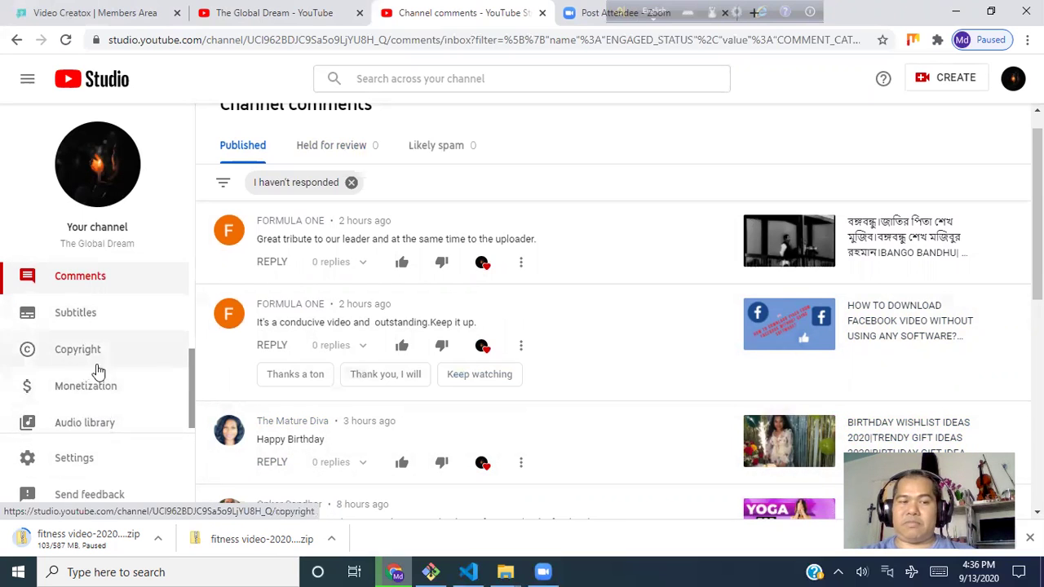
pyautogui.click(72, 462)
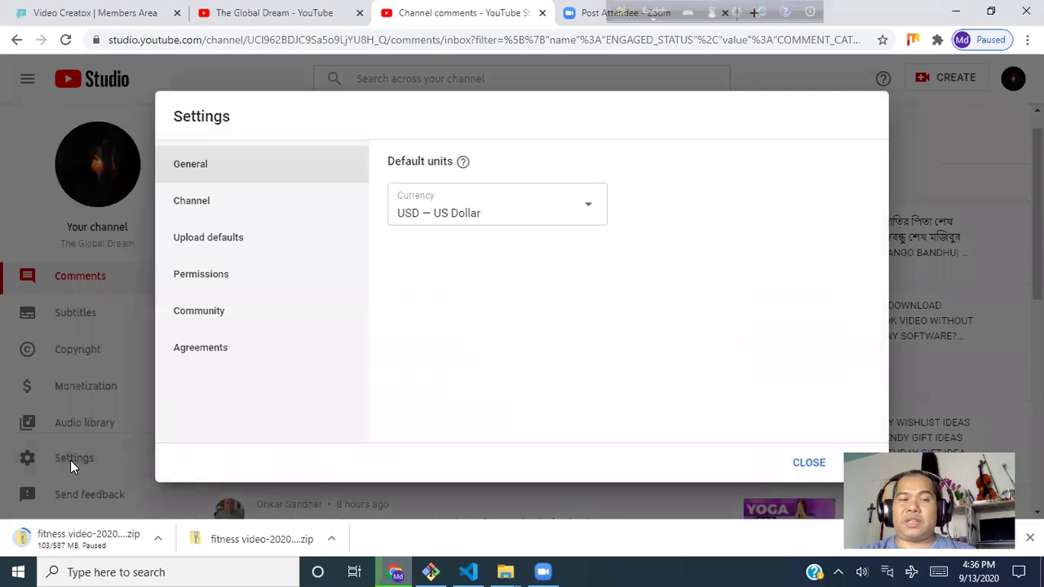
pyautogui.click(190, 211)
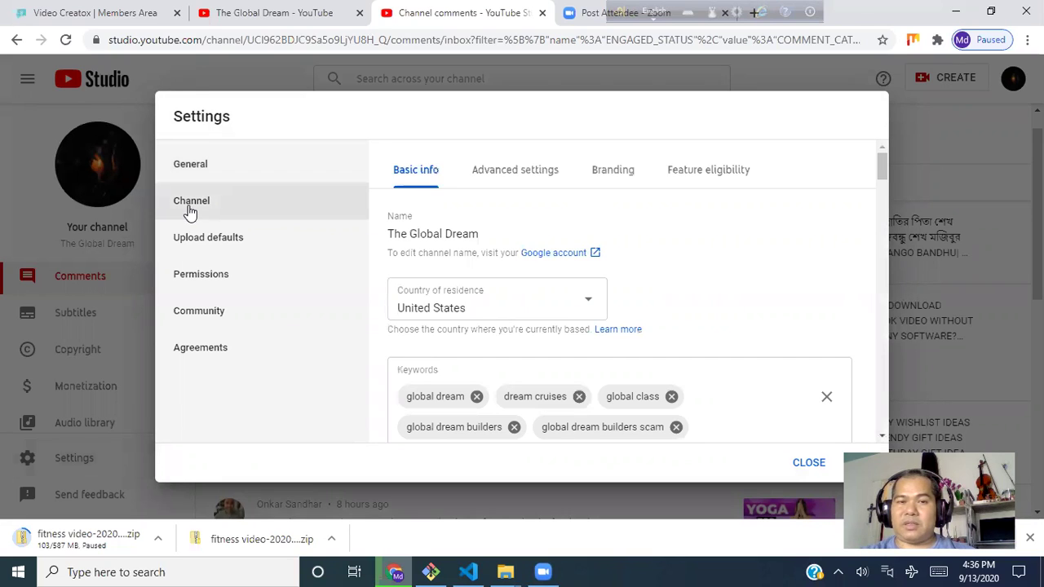
pyautogui.scroll(-4, 461, 359)
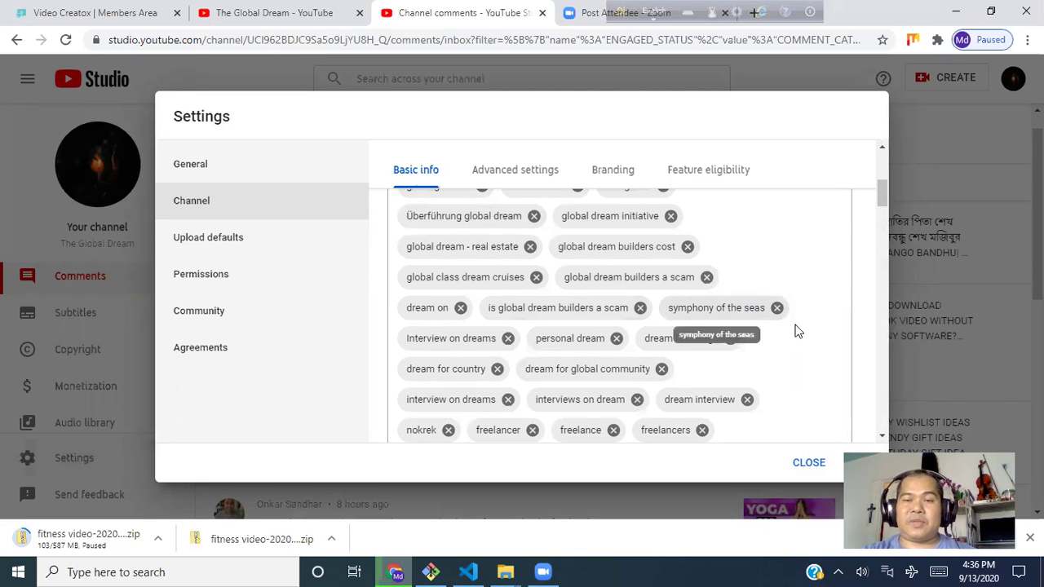
pyautogui.scroll(-5, 874, 371)
pyautogui.scroll(-15, 873, 358)
pyautogui.scroll(-15, 872, 296)
pyautogui.scroll(-3, 874, 281)
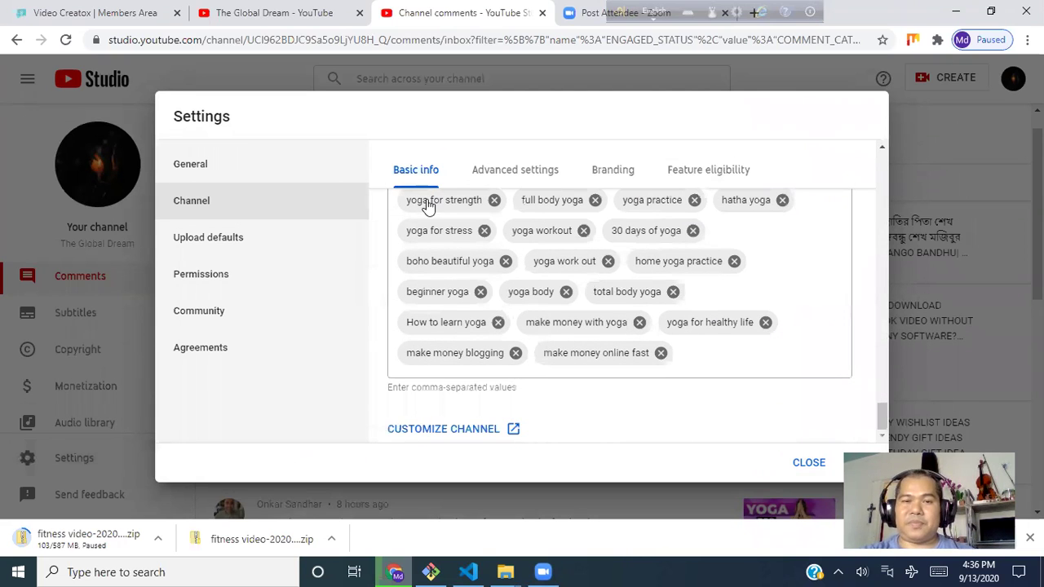
# - Review the channel's advanced settings, subscriber count option, video watermark display time and feature eligibility
pyautogui.click(507, 171)
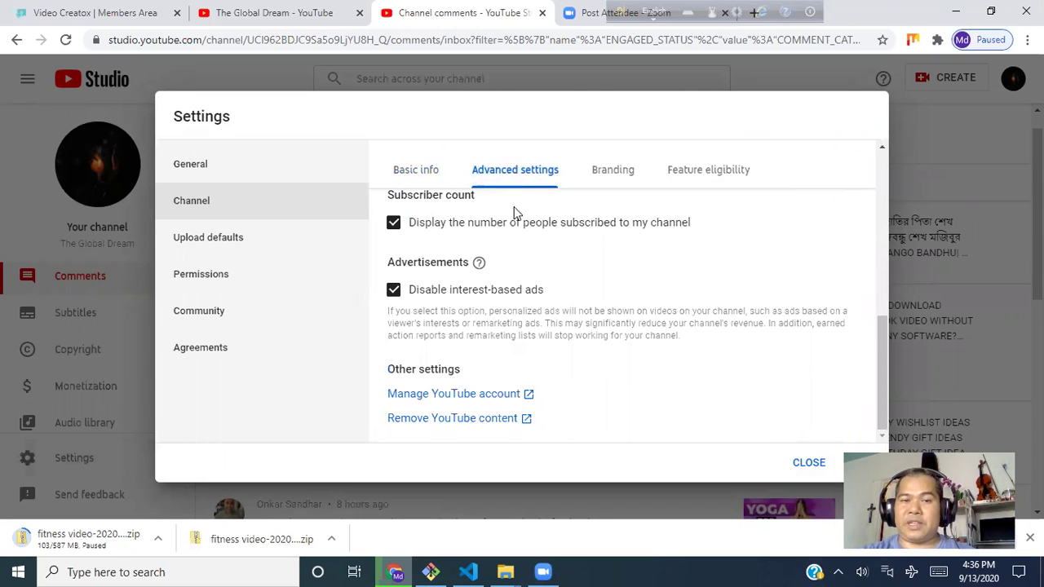
pyautogui.click(393, 225)
pyautogui.click(393, 225)
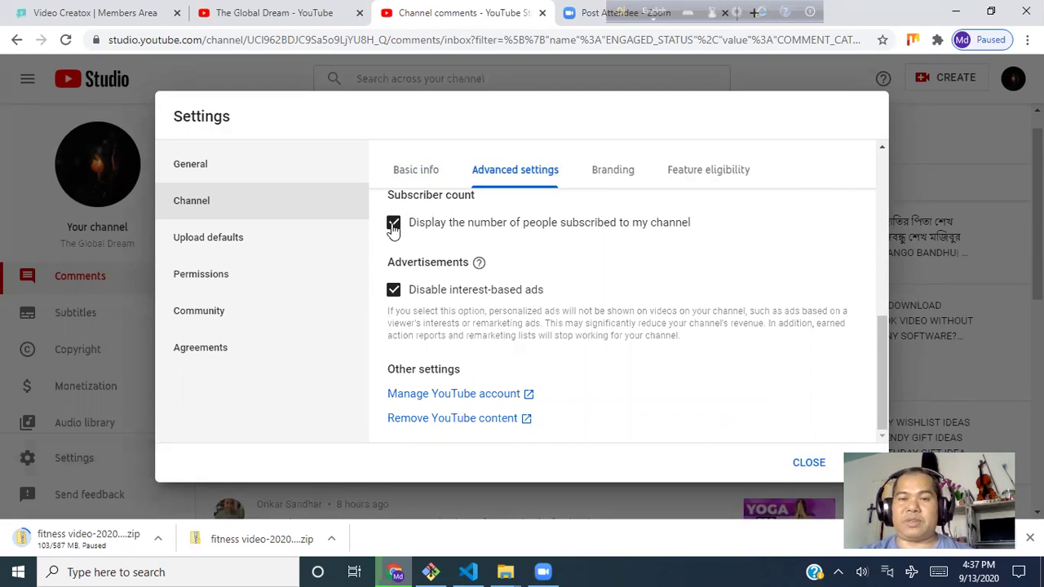
pyautogui.click(613, 177)
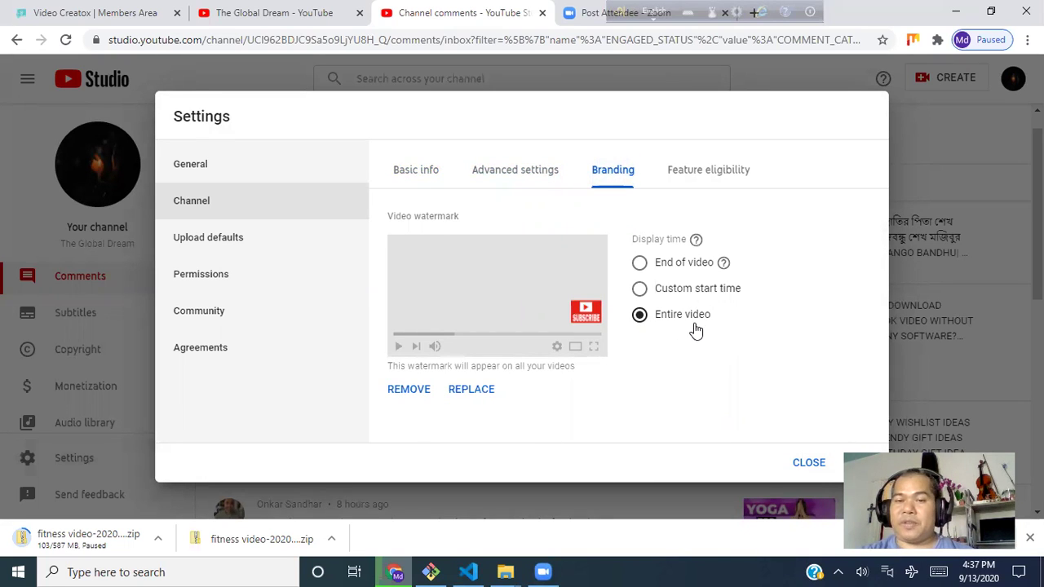
pyautogui.click(642, 318)
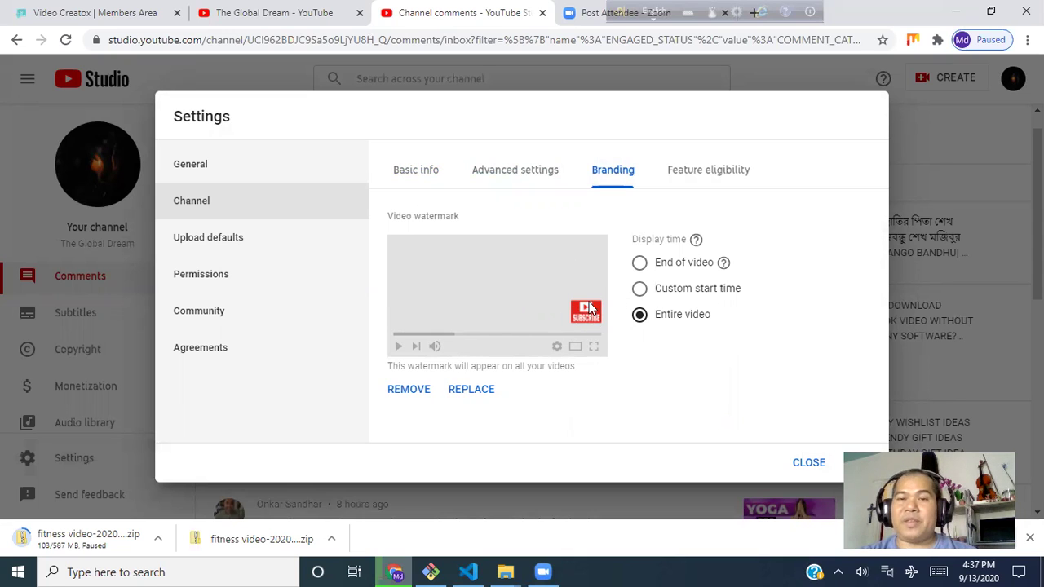
pyautogui.click(728, 173)
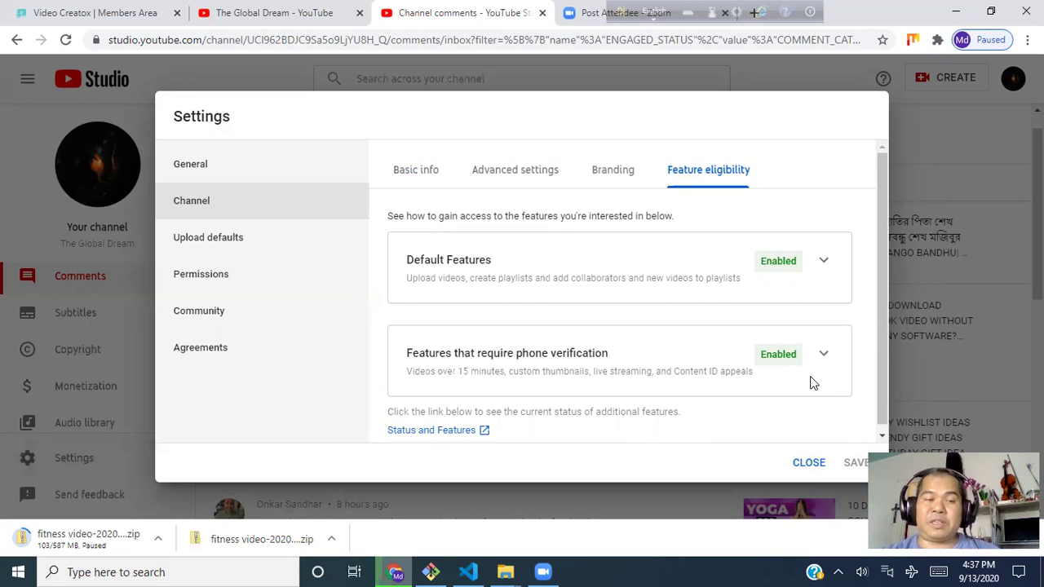
# - Examine the basic info of the upload defaults: title, full description, visibility and tags
pyautogui.click(223, 237)
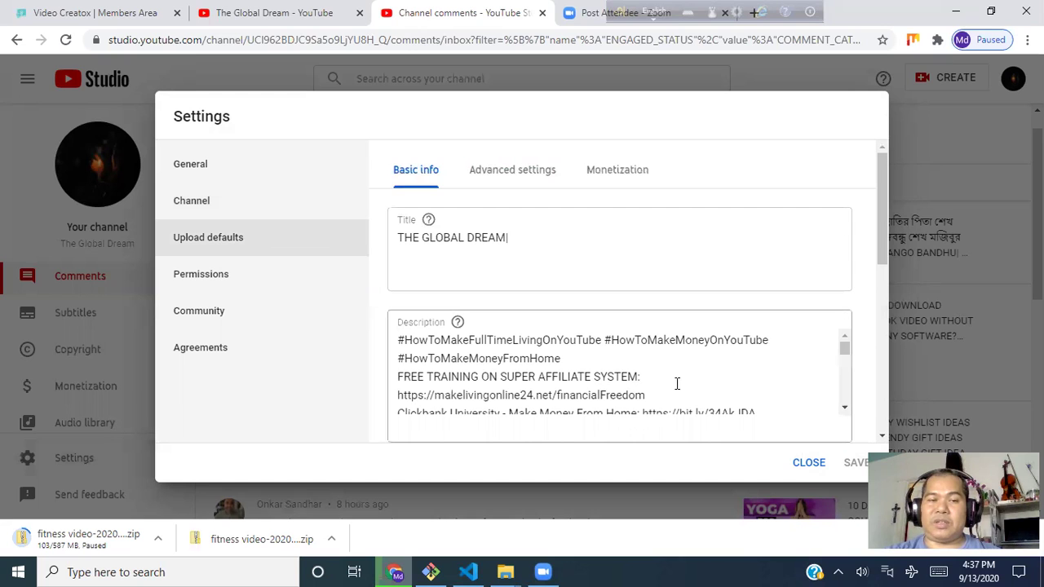
pyautogui.scroll(-5, 675, 384)
pyautogui.scroll(-3, 676, 384)
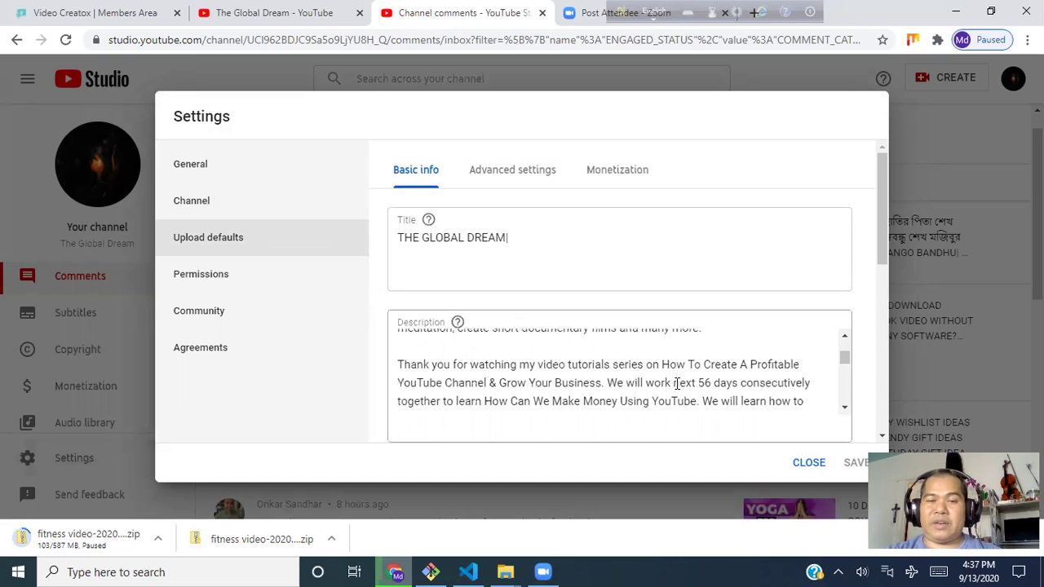
pyautogui.scroll(-2, 675, 384)
pyautogui.scroll(-10, 676, 384)
pyautogui.scroll(-10, 676, 353)
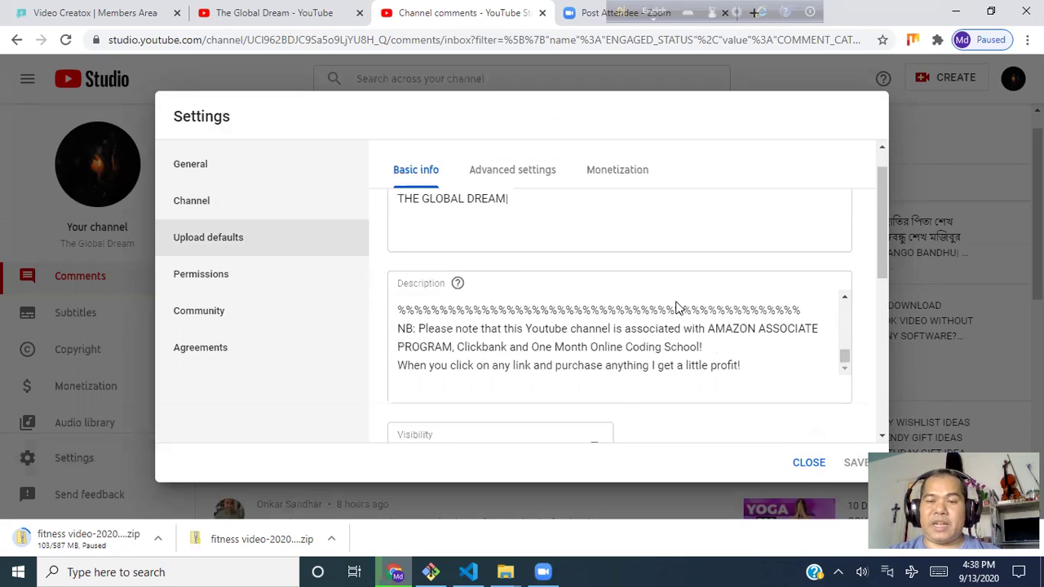
pyautogui.scroll(-2, 676, 308)
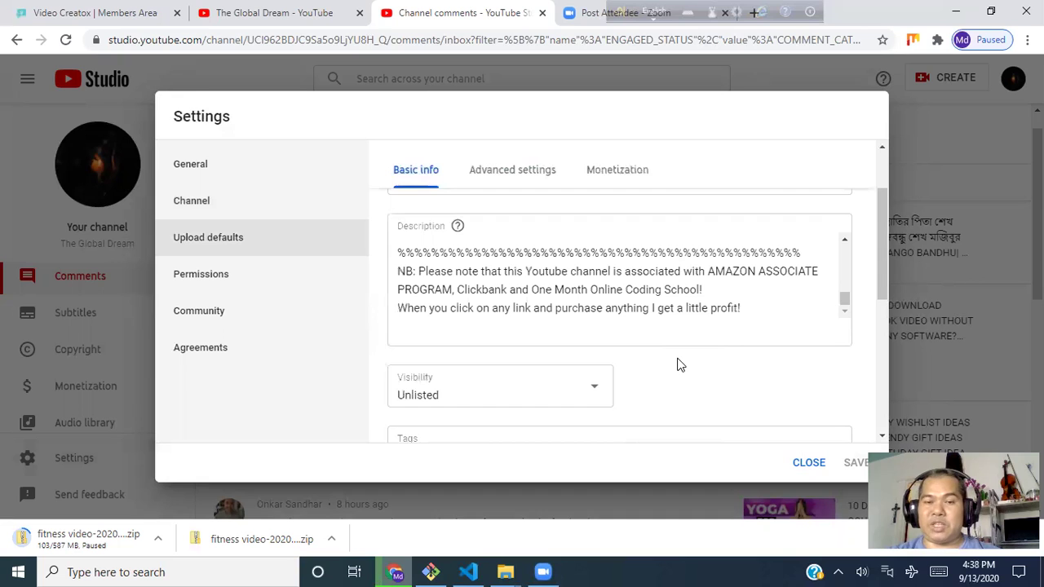
pyautogui.scroll(-4, 676, 364)
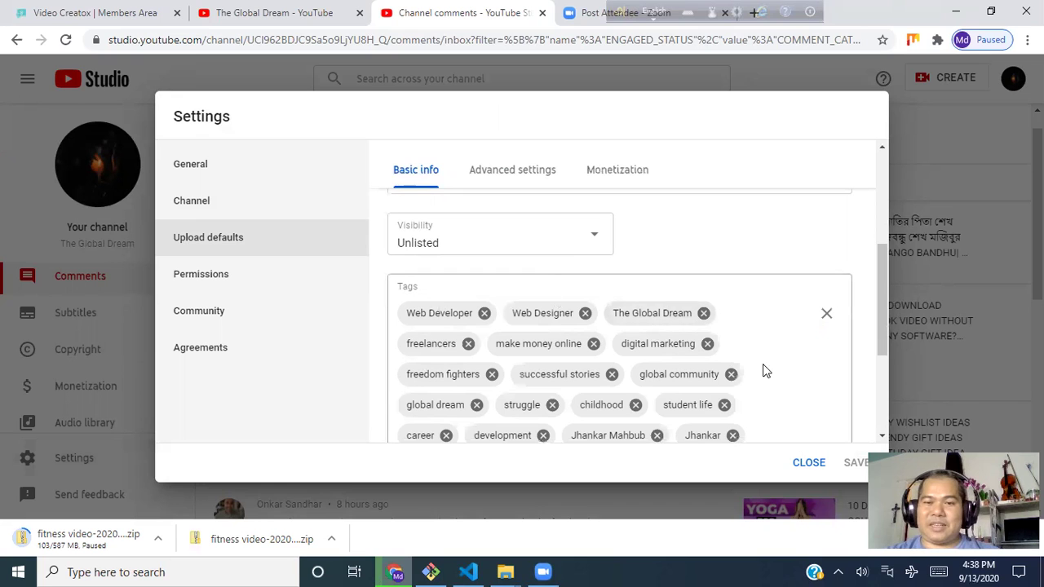
pyautogui.scroll(-1, 762, 364)
pyautogui.scroll(-3, 762, 352)
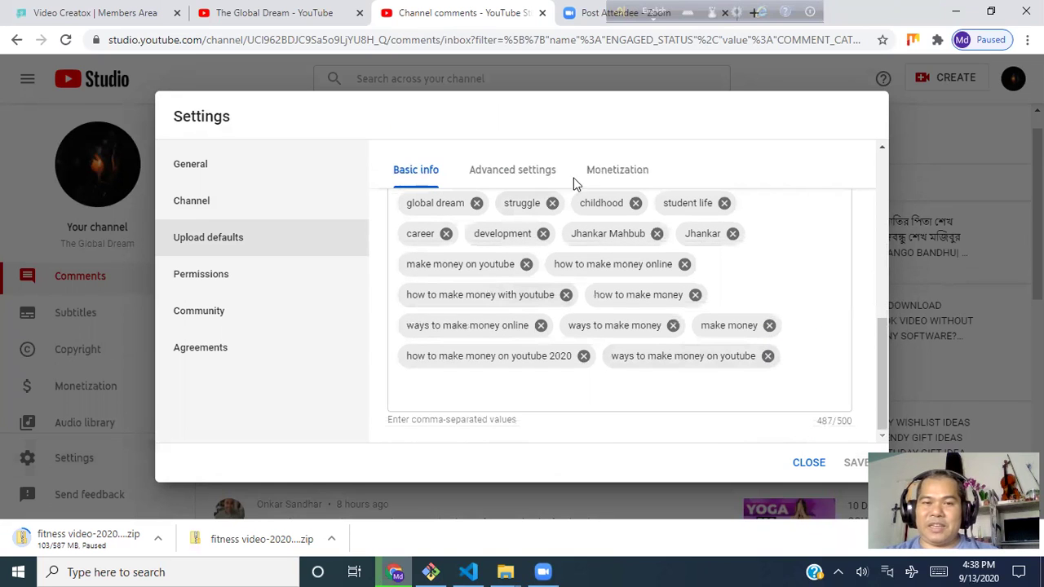
pyautogui.scroll(3, 542, 251)
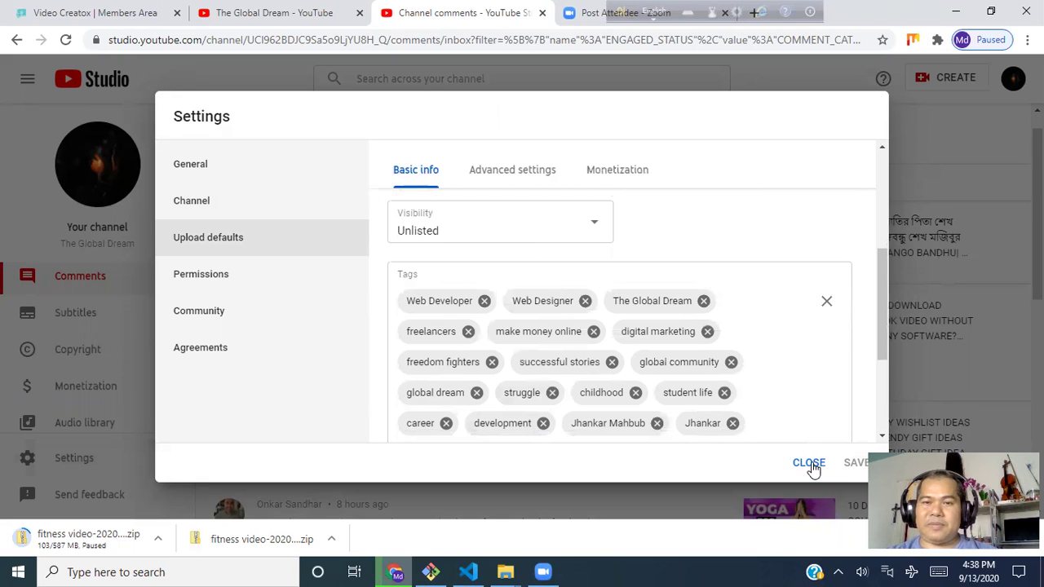
# - Review the advanced and monetization upload defaults, and close the settings
pyautogui.click(522, 173)
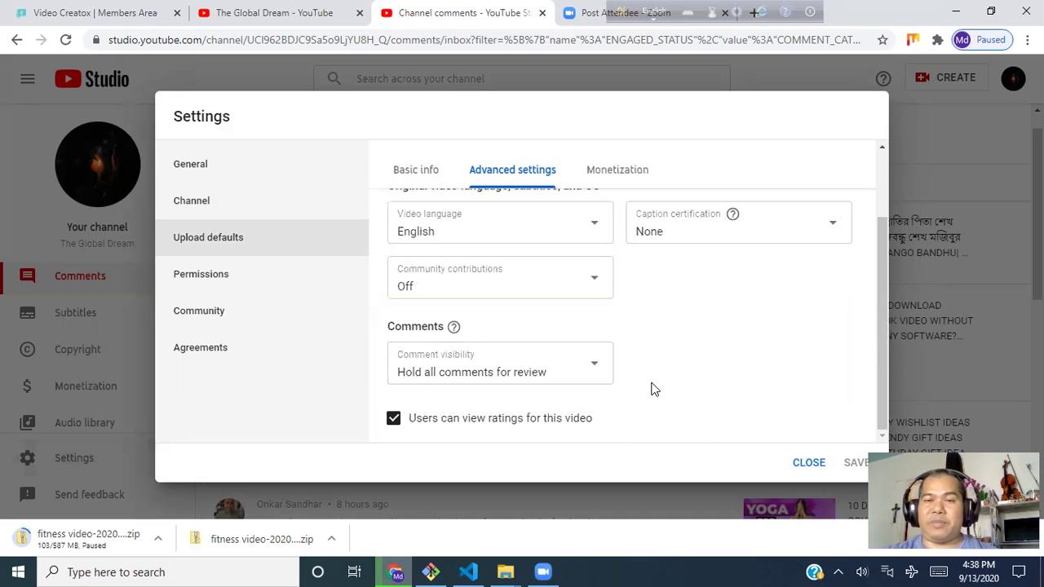
pyautogui.click(619, 171)
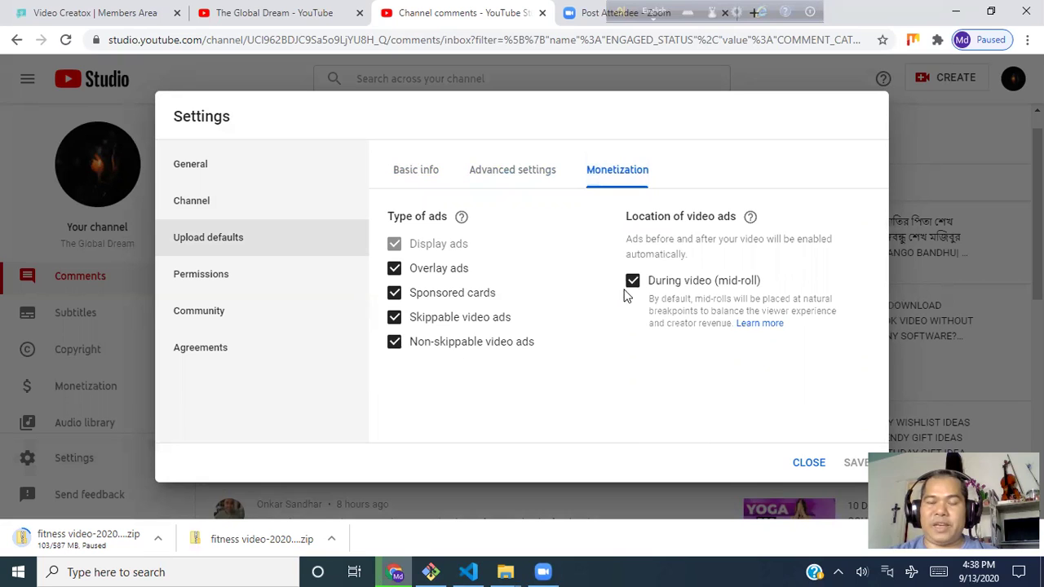
pyautogui.click(809, 463)
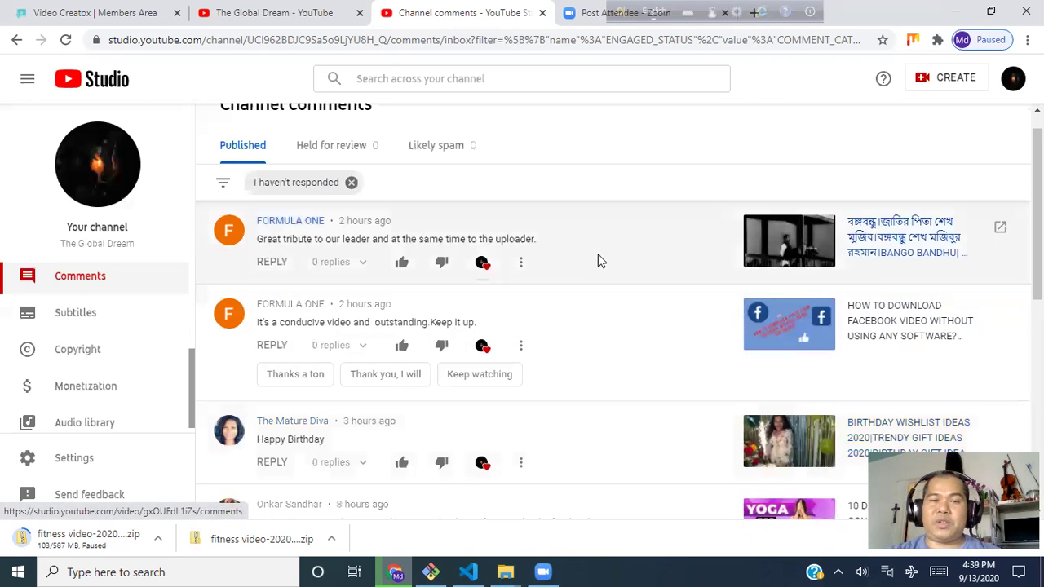
# - Start a new video upload and open the file selection dialog
pyautogui.scroll(1, 641, 228)
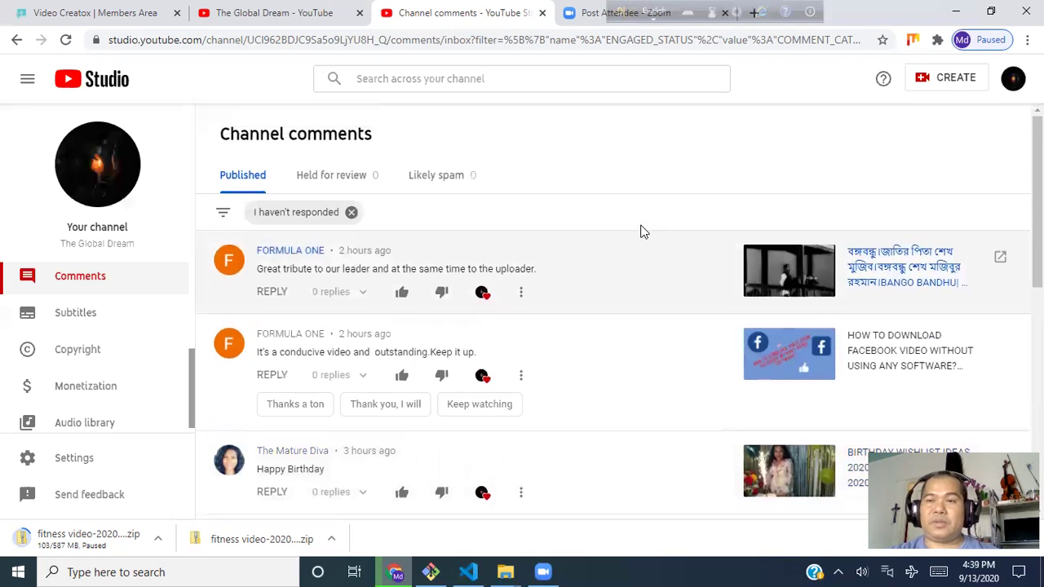
pyautogui.click(920, 85)
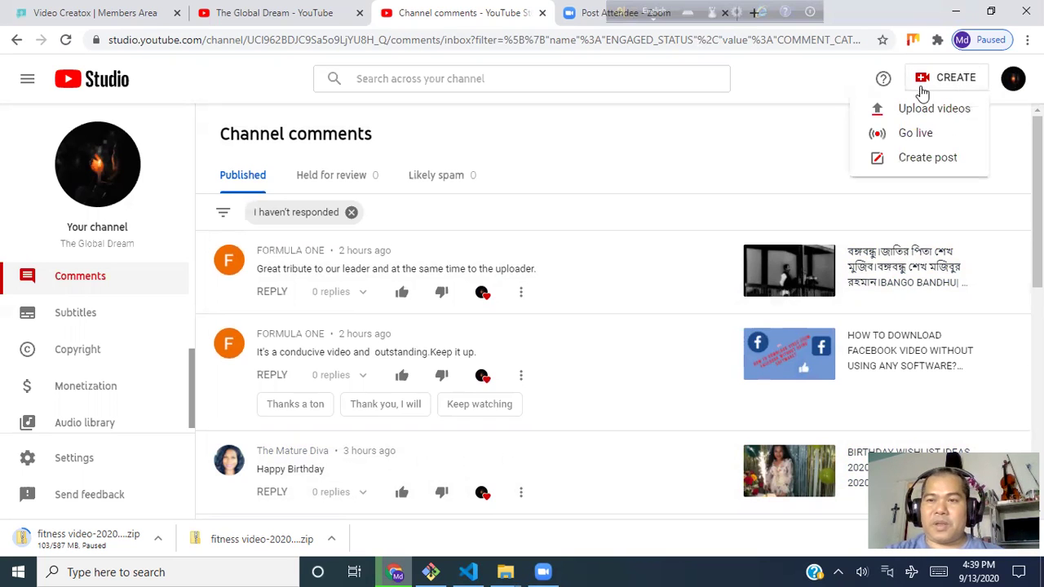
pyautogui.click(924, 110)
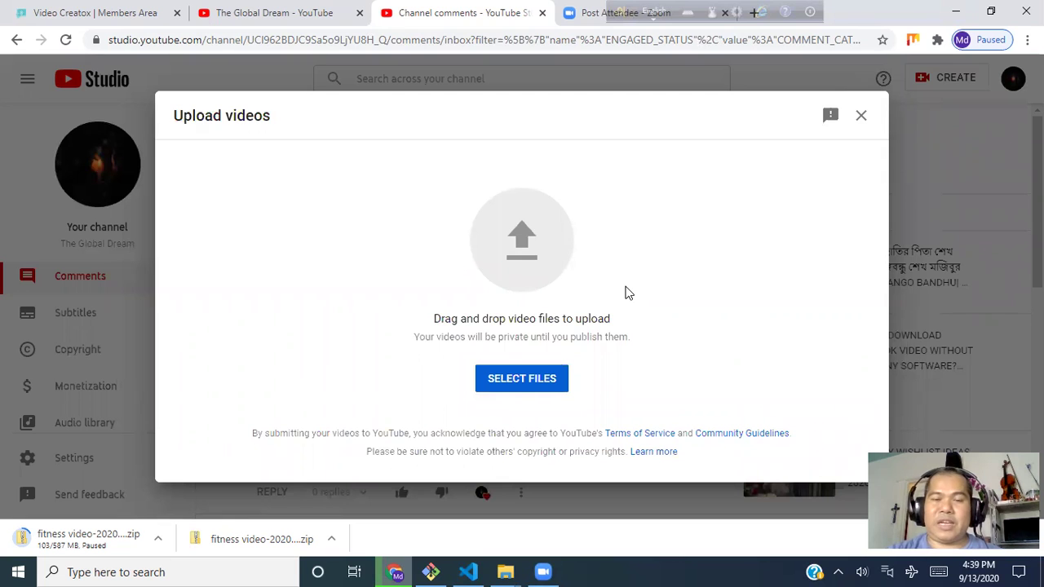
pyautogui.click(531, 381)
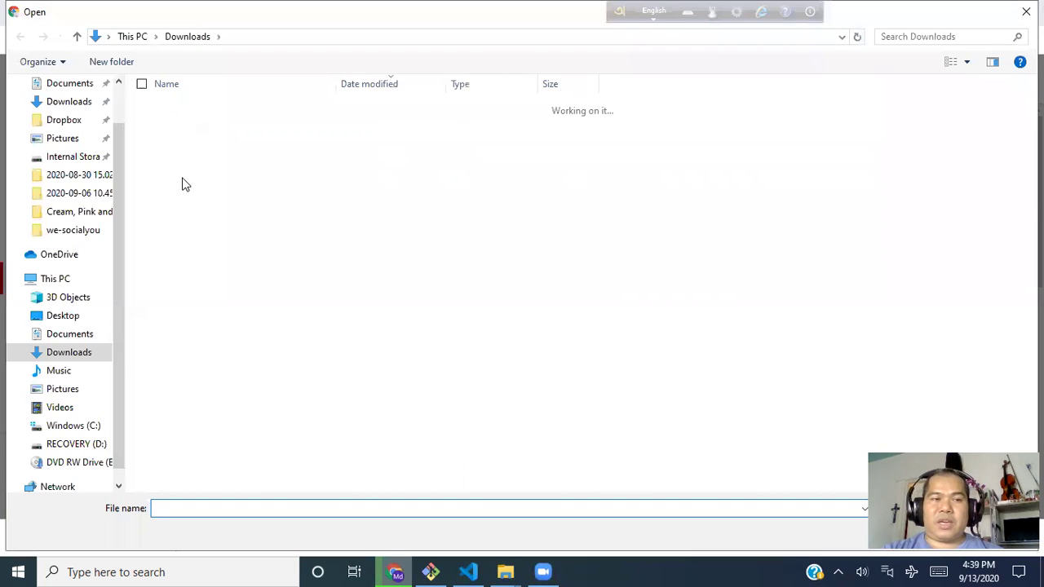
# - Browse to the Zoom folder in Documents and open the meeting recording folder dated 2020-09-13 12.14.25
pyautogui.click(68, 87)
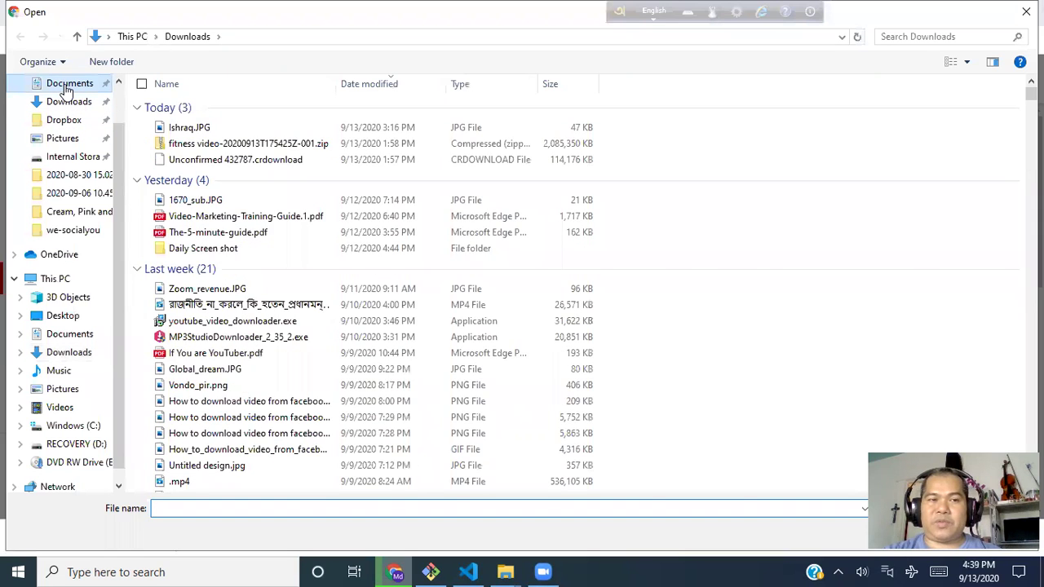
pyautogui.doubleClick(493, 246)
pyautogui.scroll(-1, 433, 330)
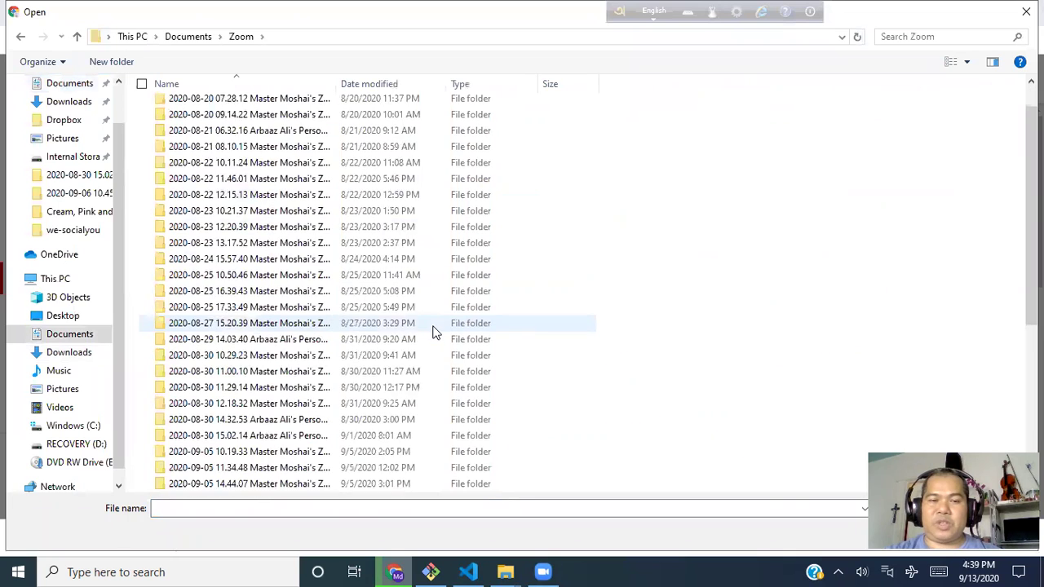
pyautogui.scroll(-6, 433, 331)
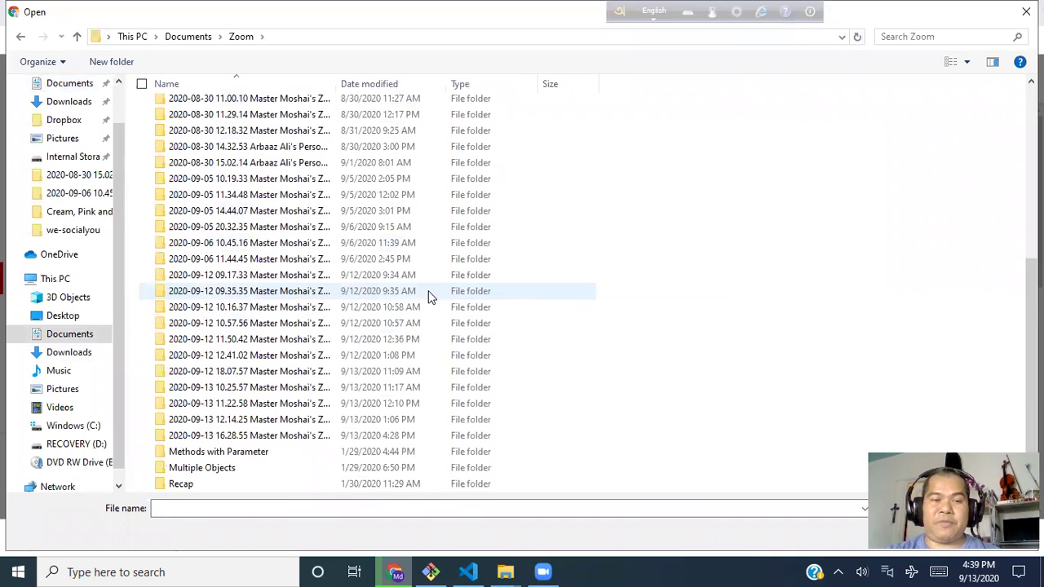
pyautogui.doubleClick(280, 438)
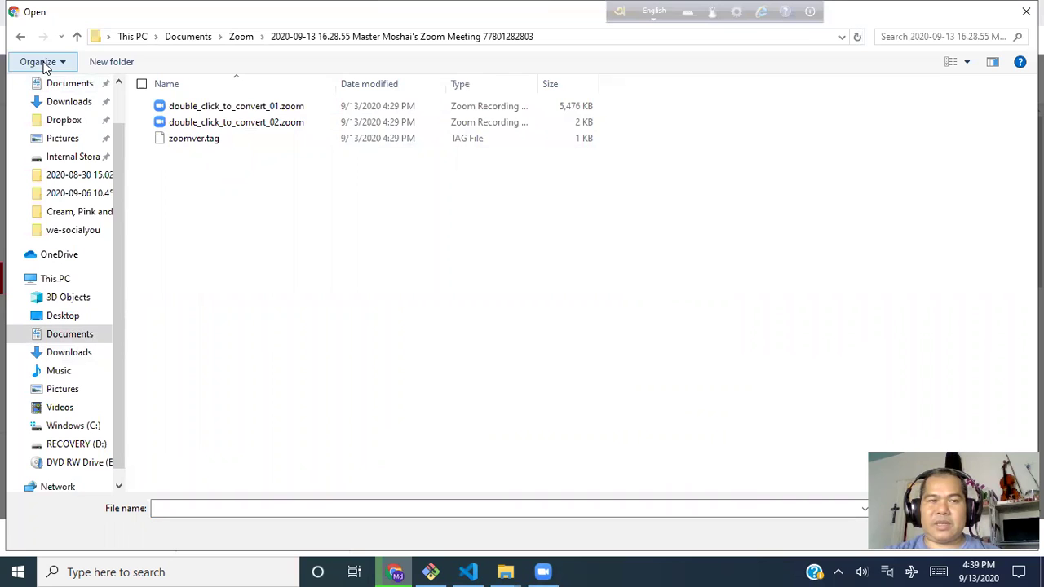
pyautogui.click(22, 39)
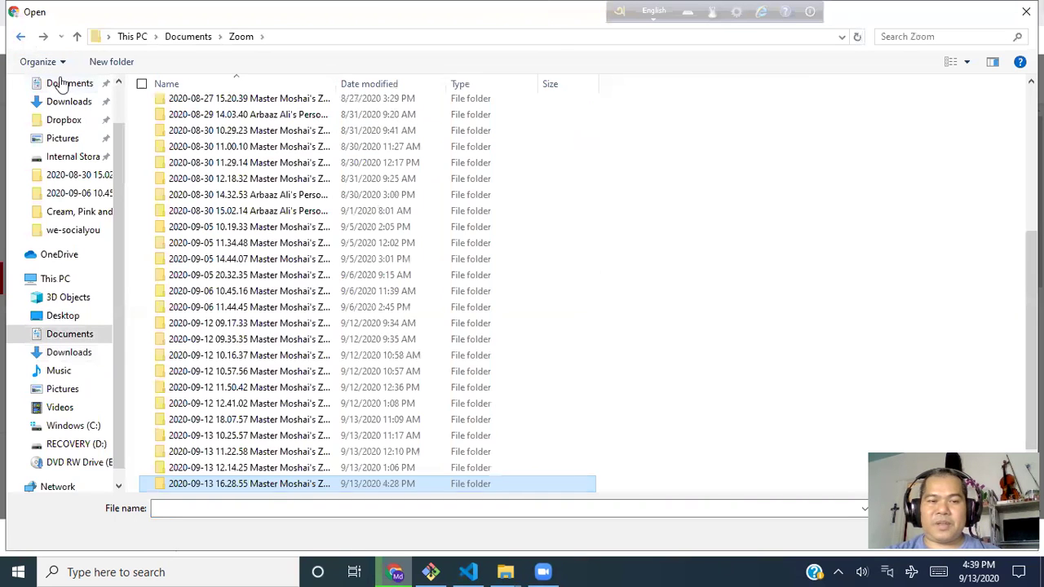
pyautogui.doubleClick(282, 470)
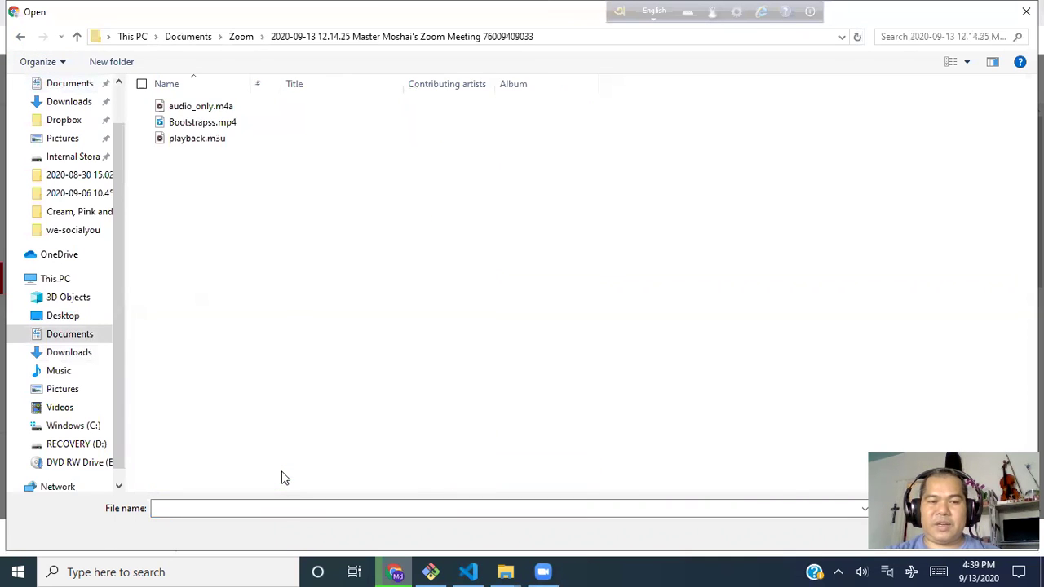
# - Rename the video file Bootstrapss.mp4 as Bootstraps_made_easy.mp4 and open it for upload
pyautogui.click(198, 127)
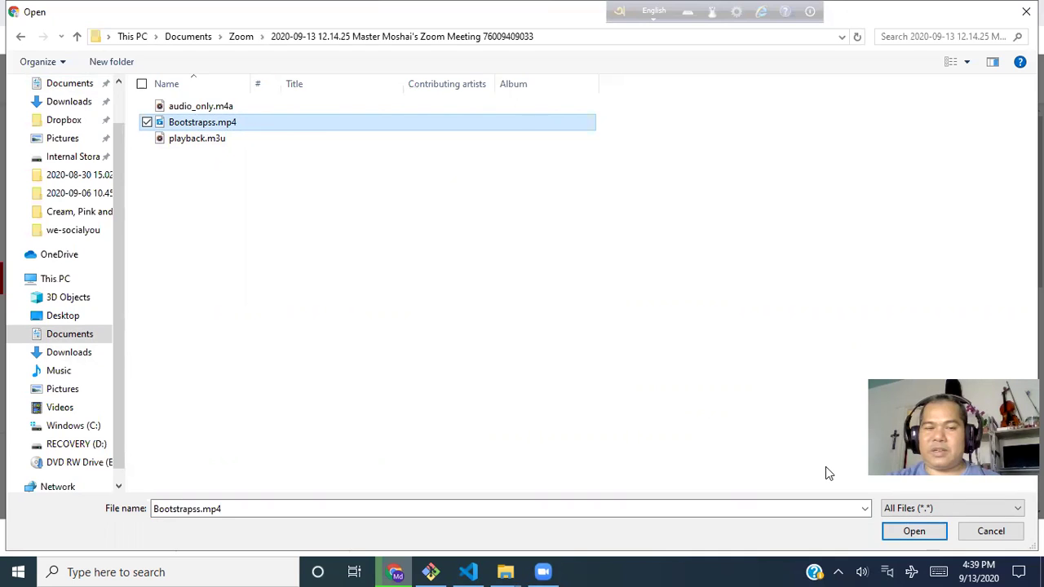
pyautogui.rightClick(230, 131)
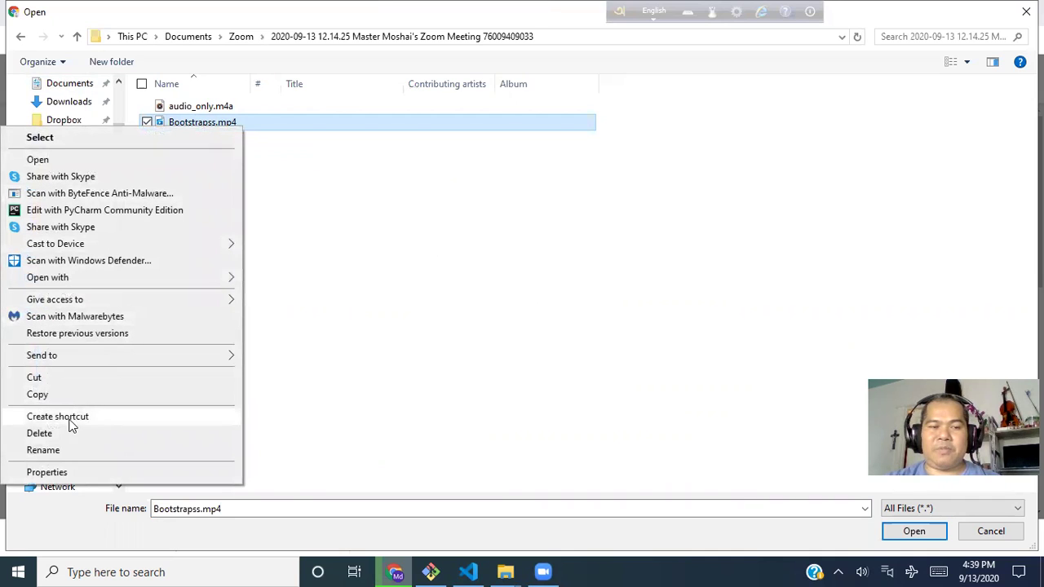
pyautogui.click(55, 450)
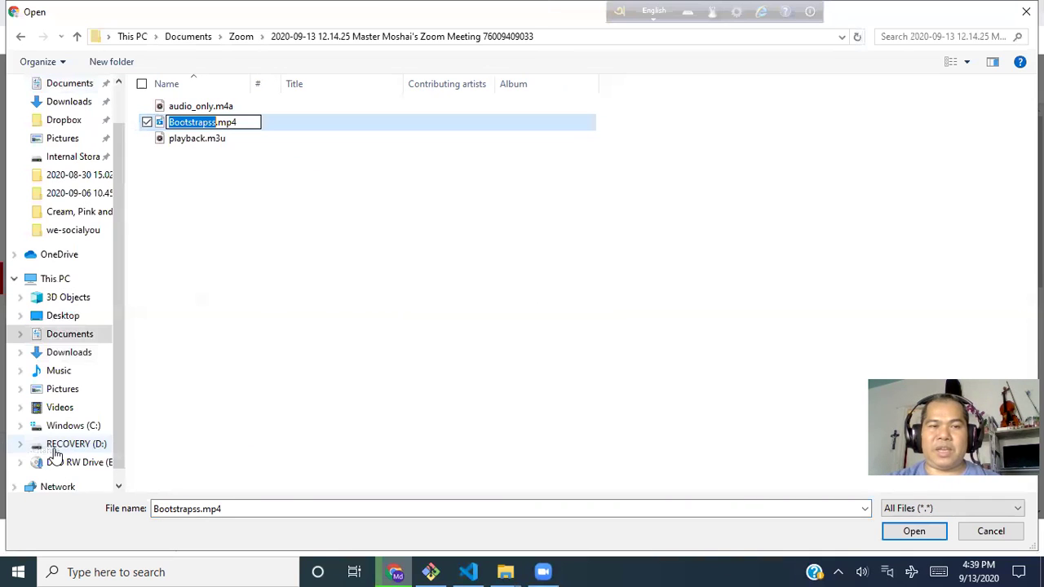
pyautogui.click(217, 123)
pyautogui.press('BackSpace')
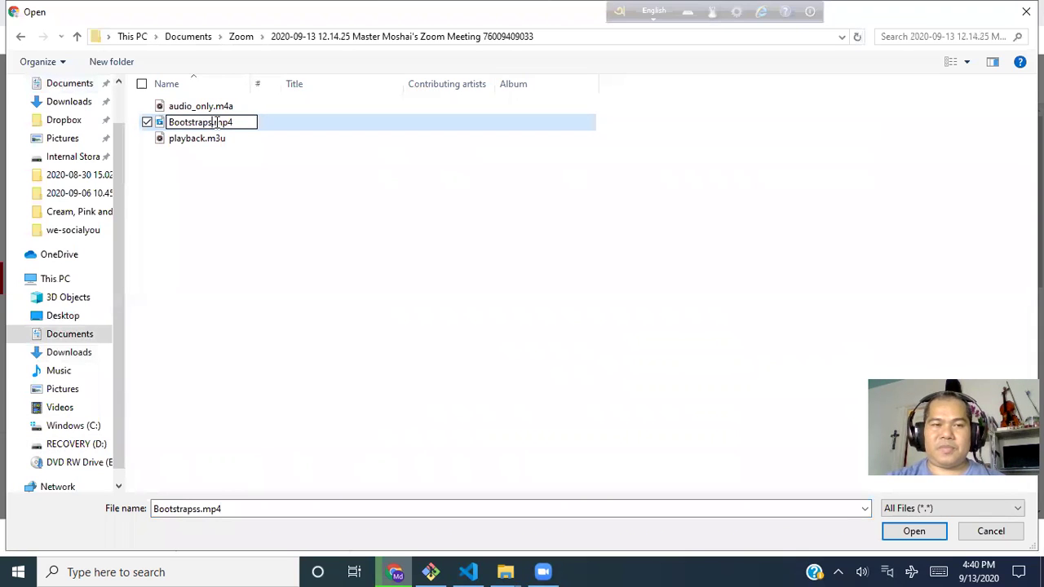
pyautogui.write('_made')
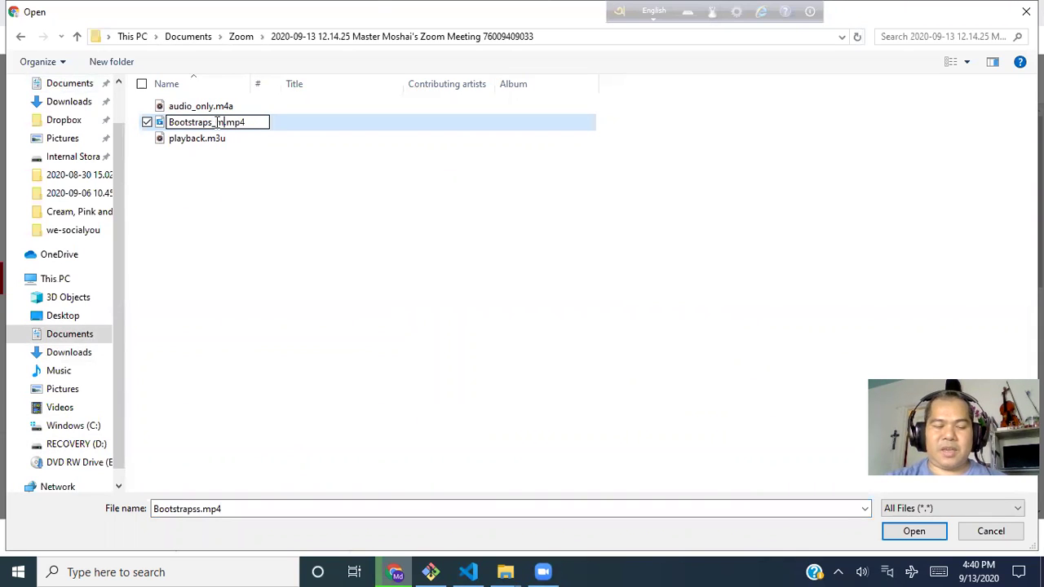
pyautogui.write('_easy')
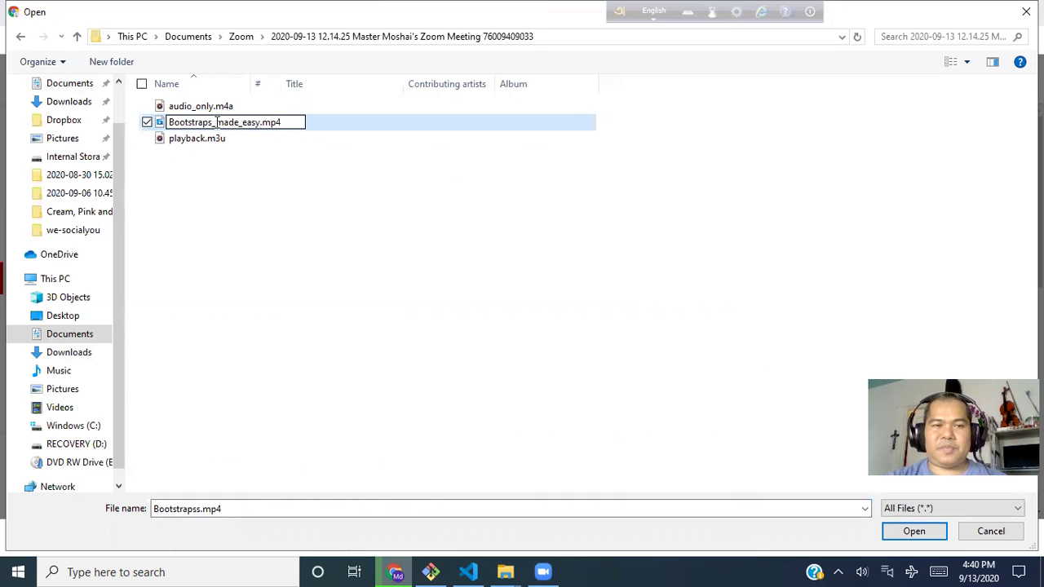
pyautogui.click(326, 129)
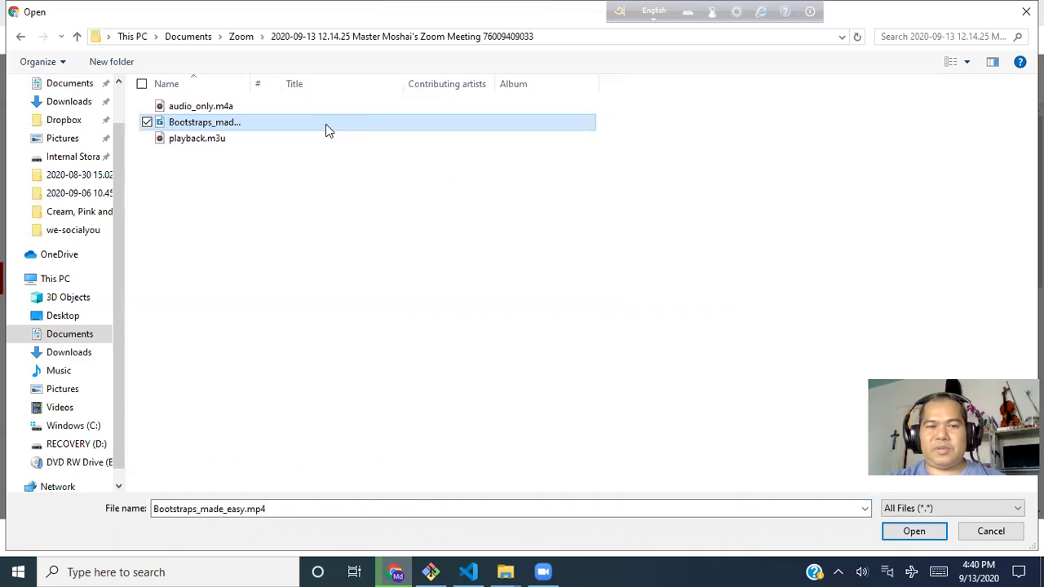
pyautogui.click(903, 532)
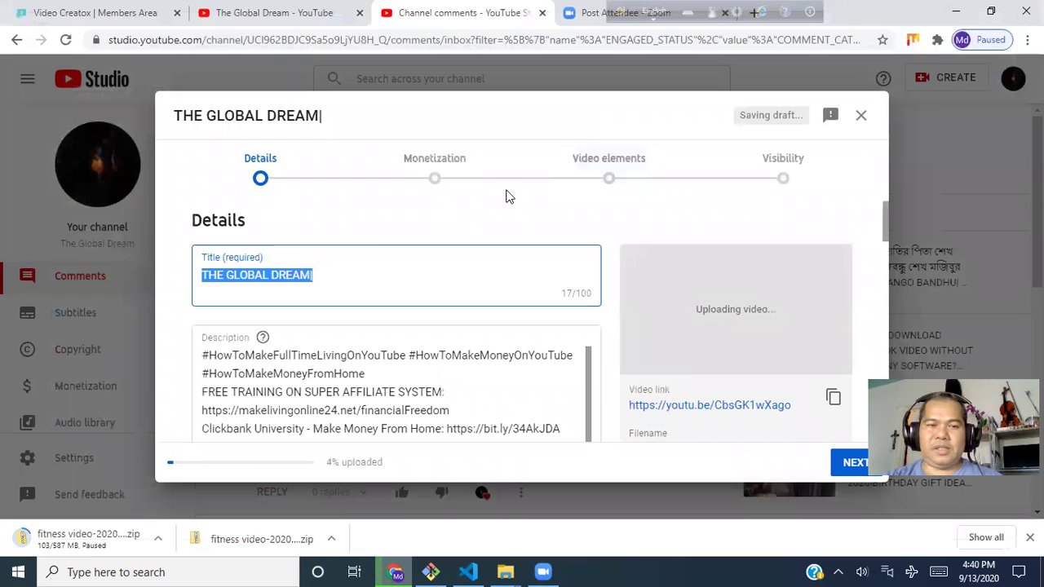
# - Replace the default title text before its trailing vertical bar with "BOOTSTRAP MADE EASY"
pyautogui.click(310, 273)
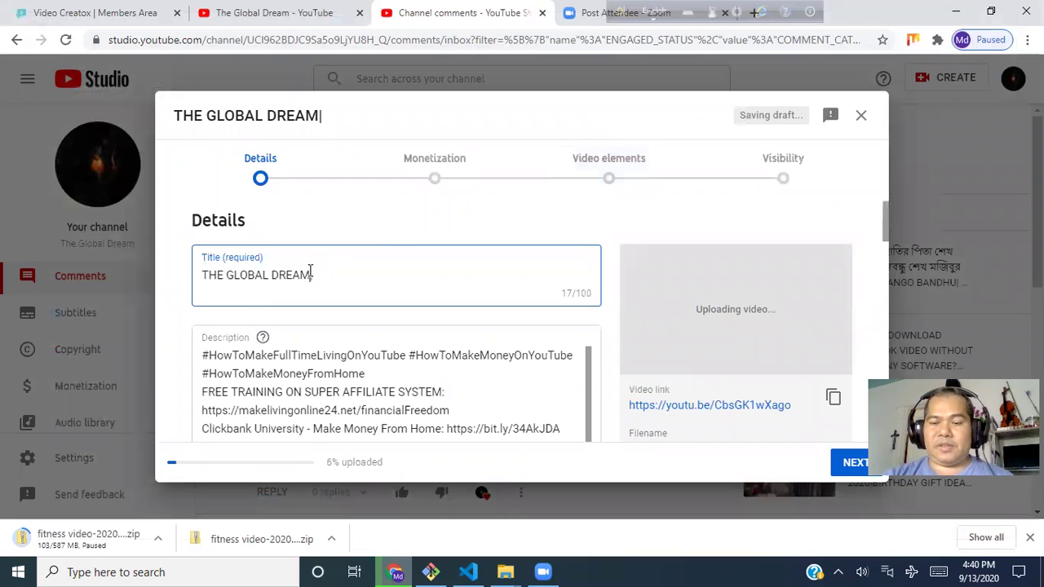
pyautogui.press('BackSpace')
pyautogui.press('BackSpace')
pyautogui.press('BackSpace')
pyautogui.press('BackSpace')
pyautogui.press('BackSpace')
pyautogui.press('BackSpace')
pyautogui.press('BackSpace')
pyautogui.press('BackSpace')
pyautogui.press('BackSpace')
pyautogui.press('BackSpace')
pyautogui.press('BackSpace')
pyautogui.press('BackSpace')
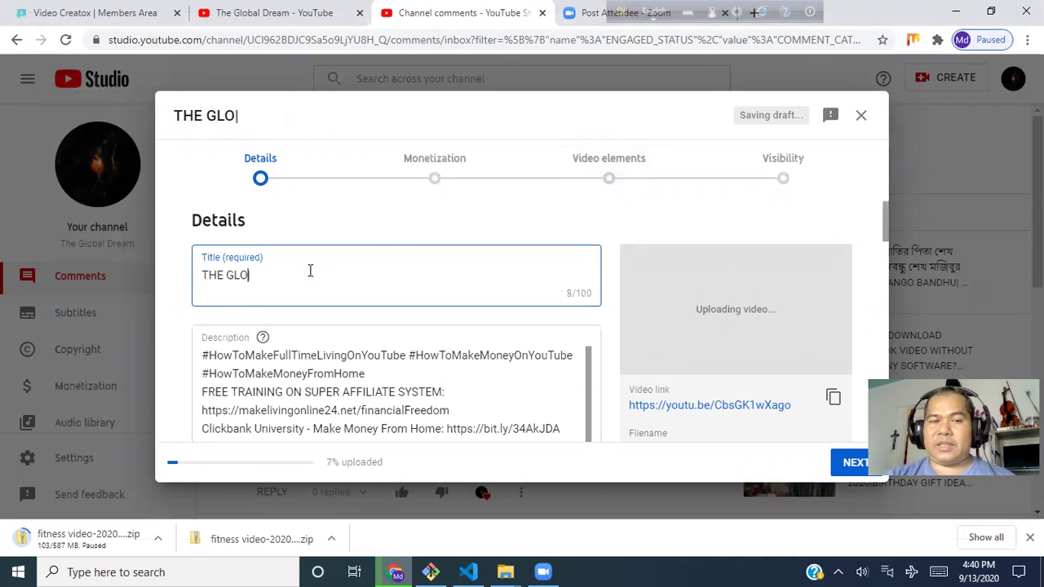
pyautogui.press('BackSpace')
pyautogui.press('BackSpace')
pyautogui.press('BackSpace')
pyautogui.press('BackSpace')
pyautogui.write('Bootst')
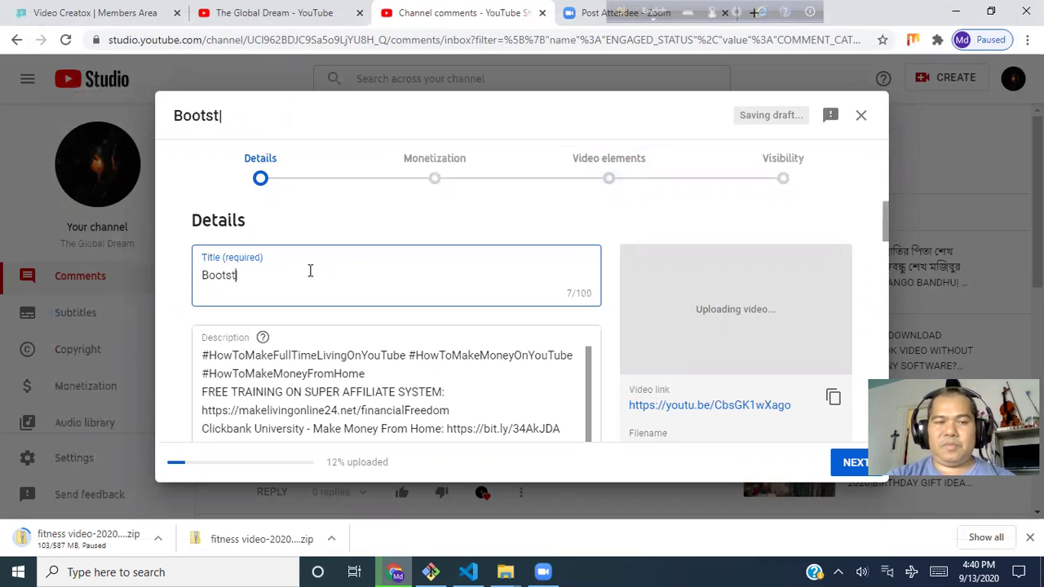
pyautogui.write('rap')
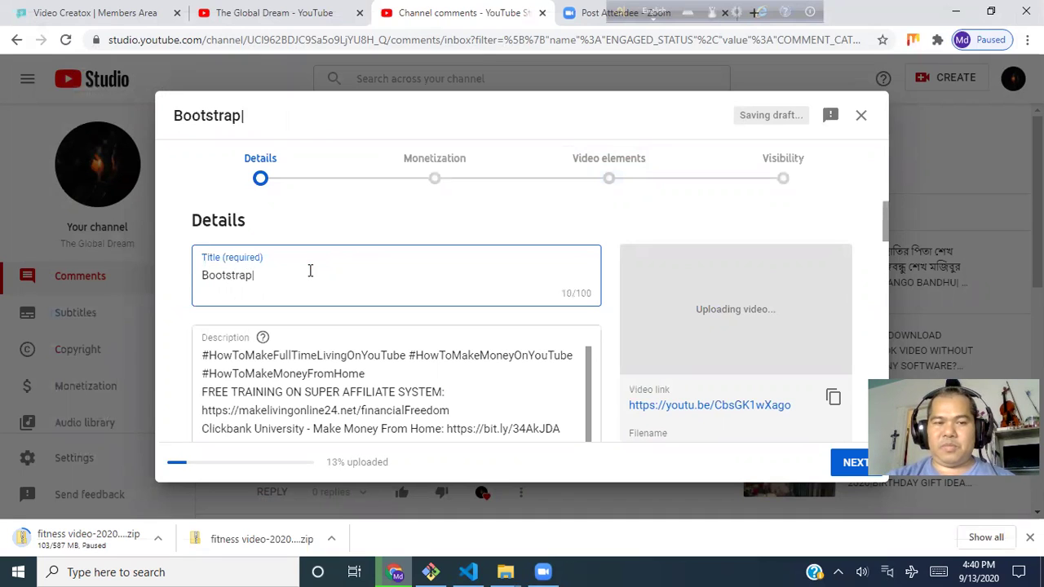
pyautogui.write(' M')
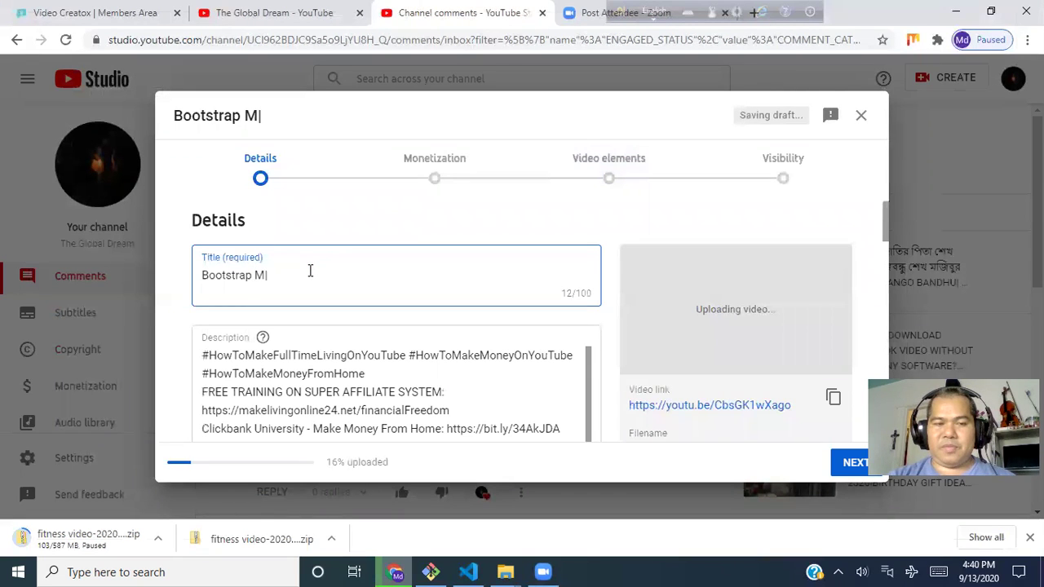
pyautogui.press('BackSpace')
pyautogui.press('BackSpace')
pyautogui.press('BackSpace')
pyautogui.press('BackSpace')
pyautogui.press('BackSpace')
pyautogui.press('BackSpace')
pyautogui.press('BackSpace')
pyautogui.press('BackSpace')
pyautogui.press('BackSpace')
pyautogui.press('BackSpace')
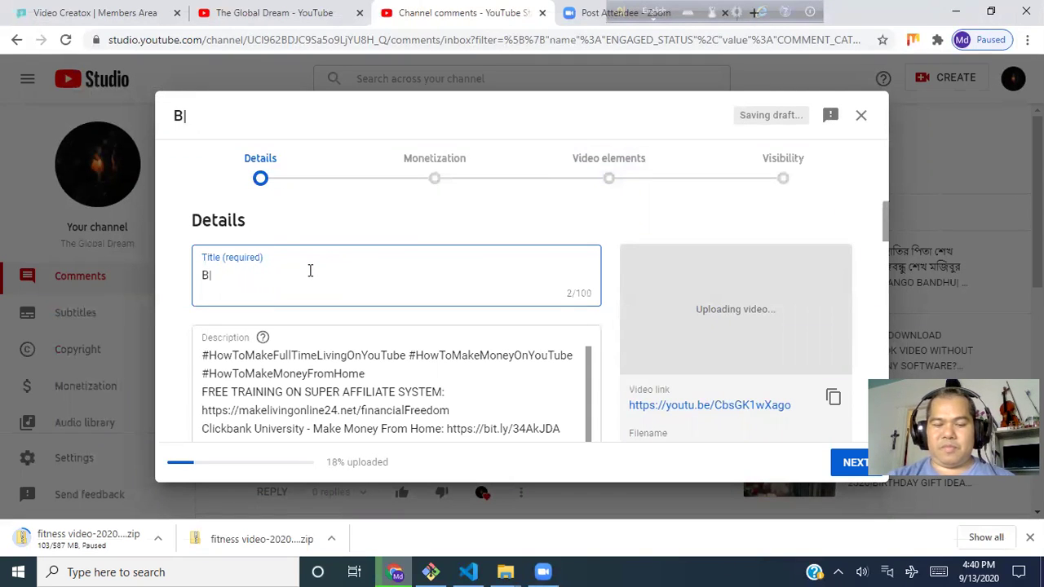
pyautogui.write('OOTSTRAP ')
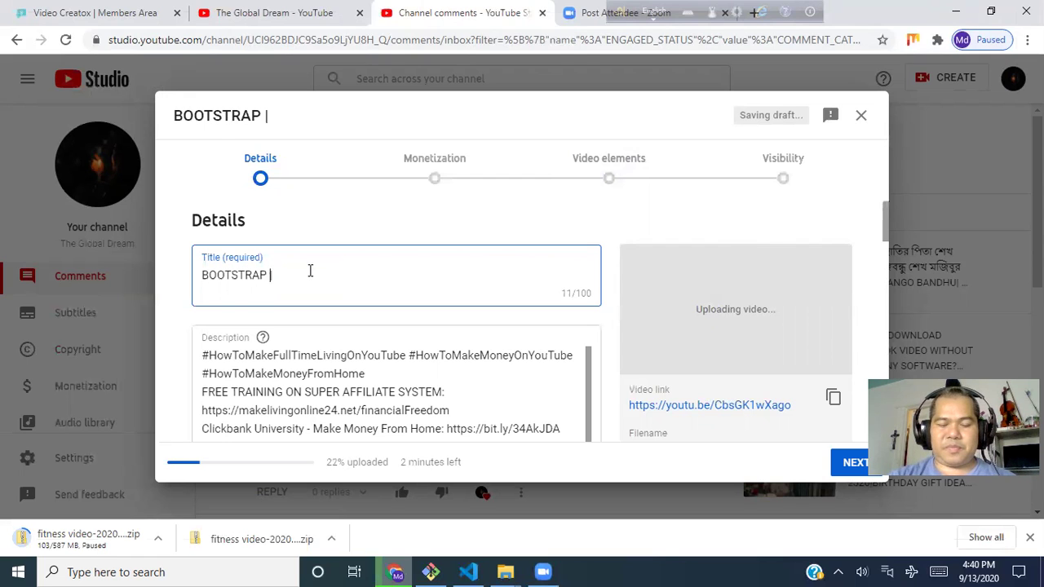
pyautogui.write('MADE EA')
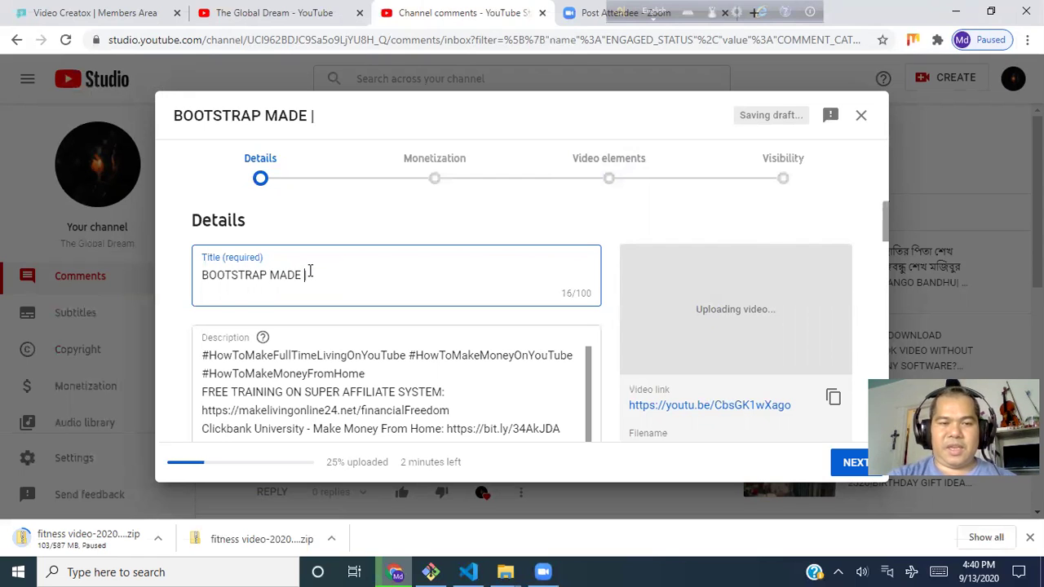
pyautogui.write('SY')
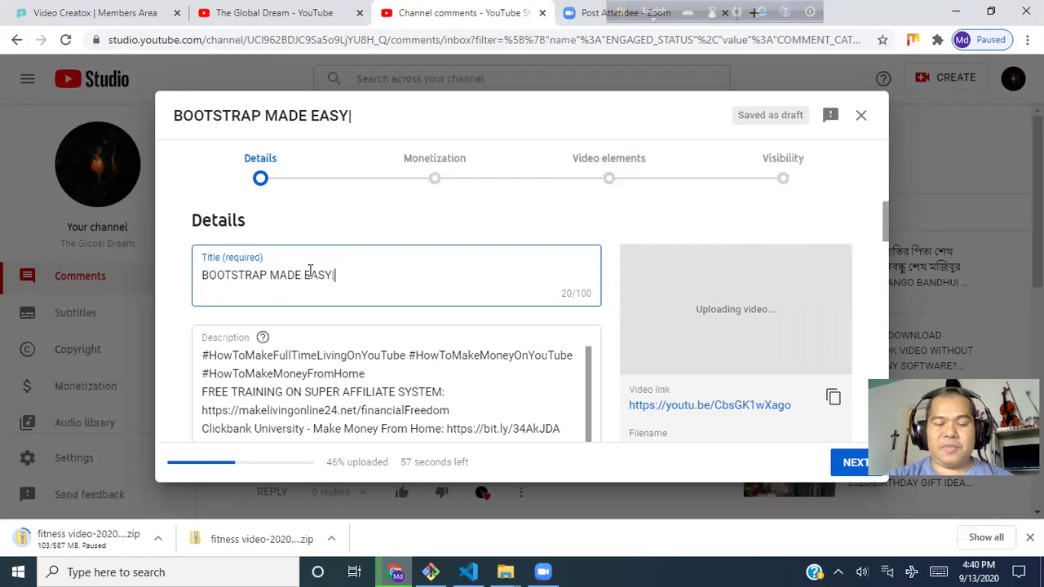
# - Append "BOOTSTRAP FOR BEGINNERS|" to the video title, correcting the spelling of the last word
pyautogui.write('BOOTSTRA')
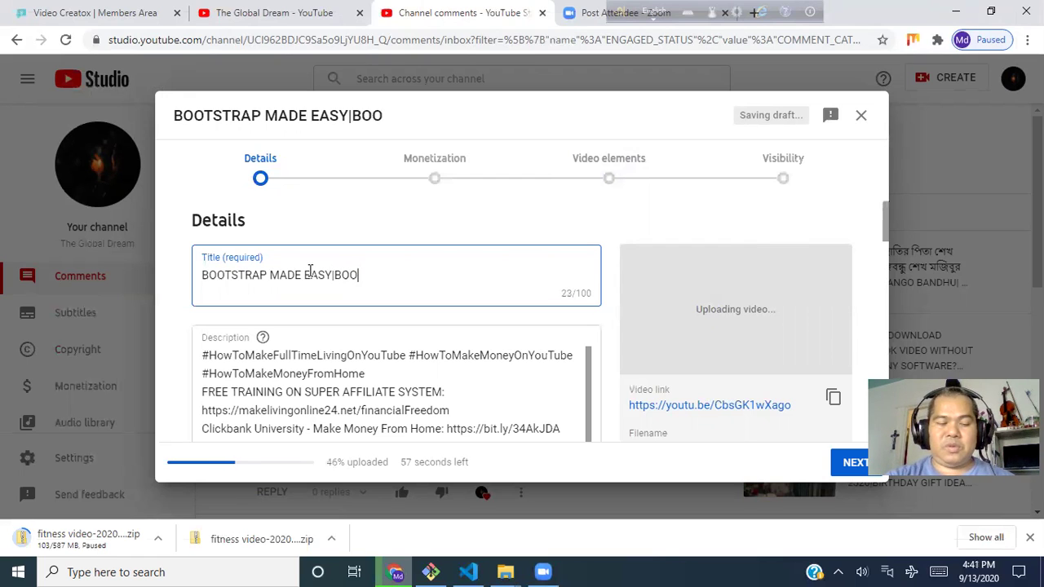
pyautogui.write('P')
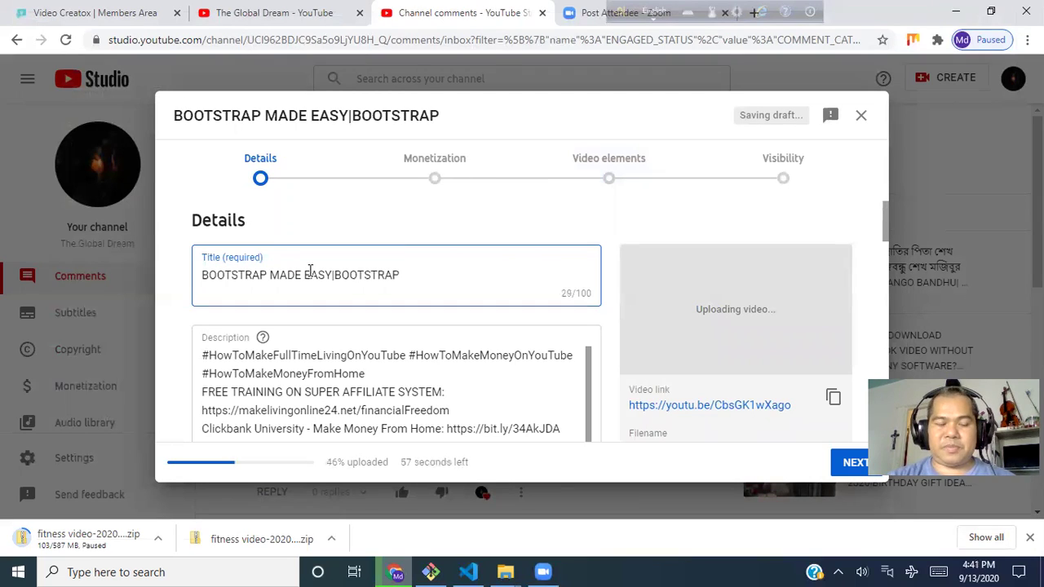
pyautogui.write(' FOR')
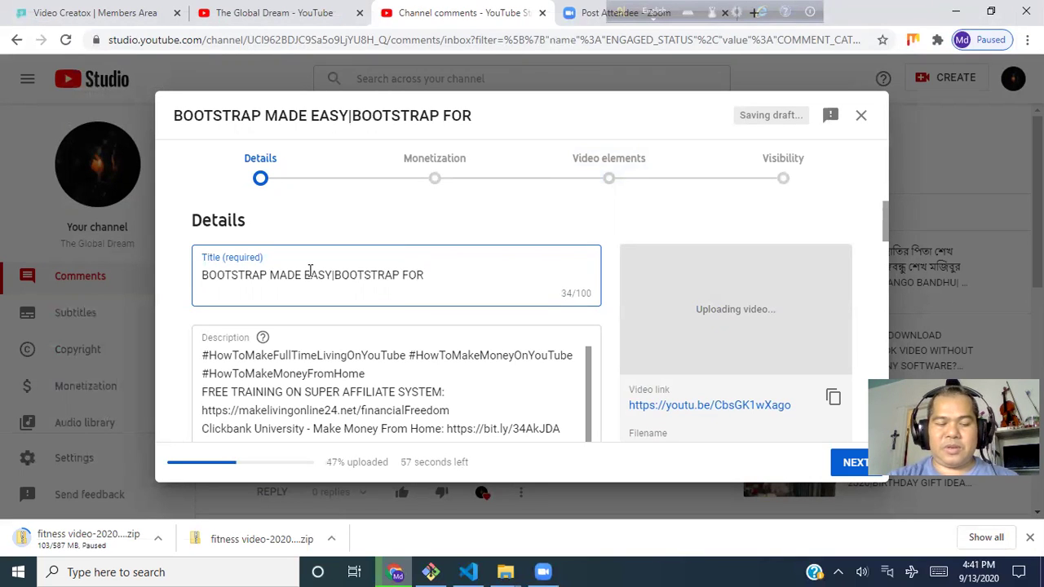
pyautogui.write(' BEGINEERS')
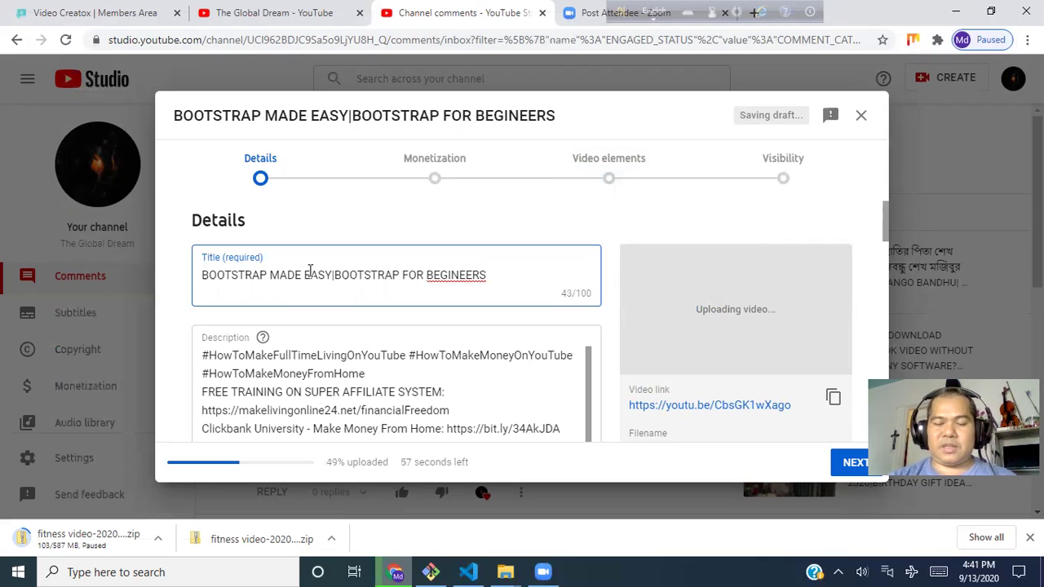
pyautogui.write('|')
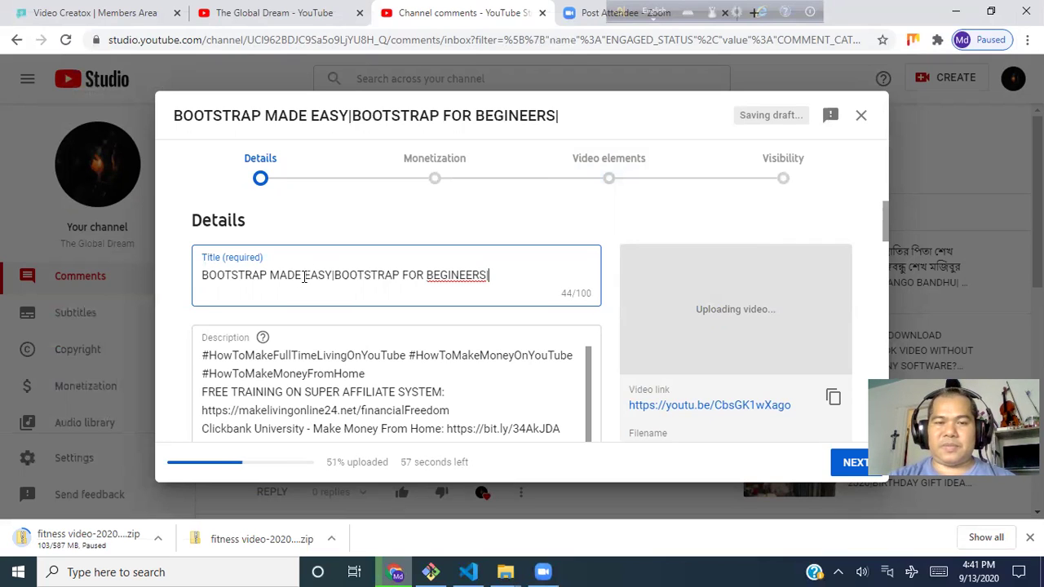
pyautogui.click(462, 269)
pyautogui.press('BackSpace')
pyautogui.write('NERS|')
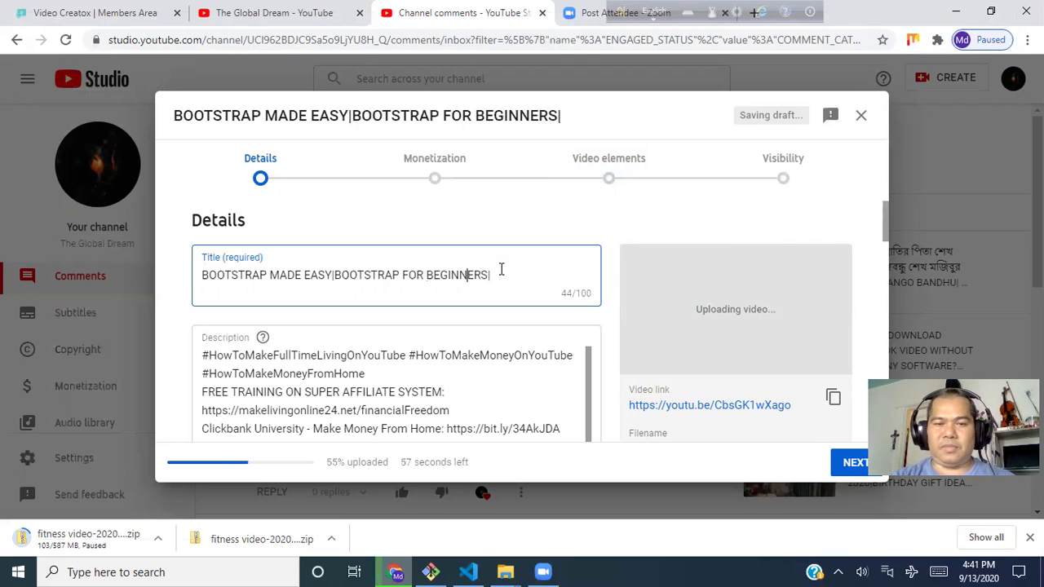
# - Extend the video title with the phrase "HOW I CAN LEARN BOOTSTRAP|"
pyautogui.write('HOW ')
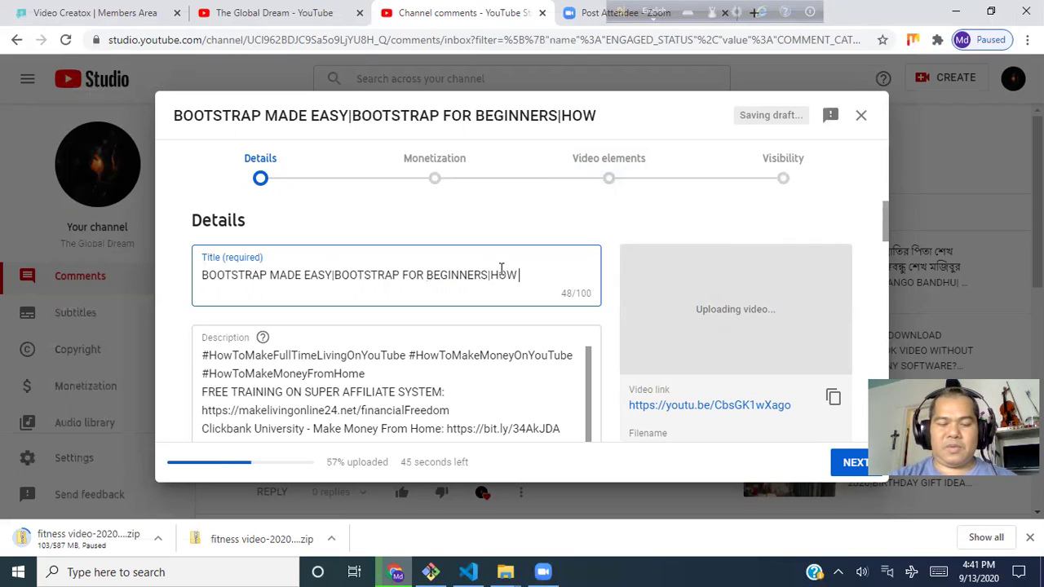
pyautogui.write('I CAN L')
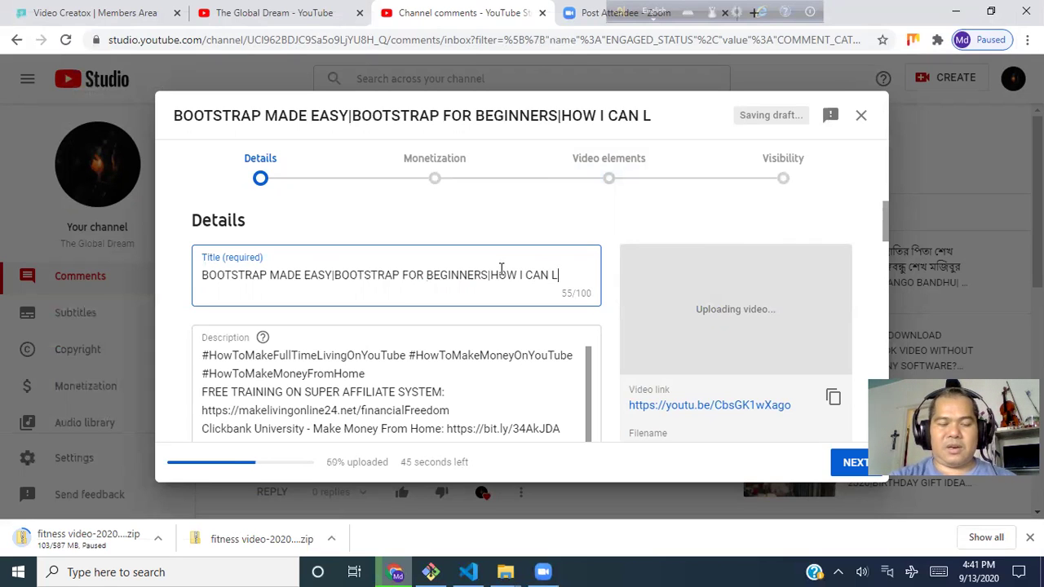
pyautogui.write('EARN B')
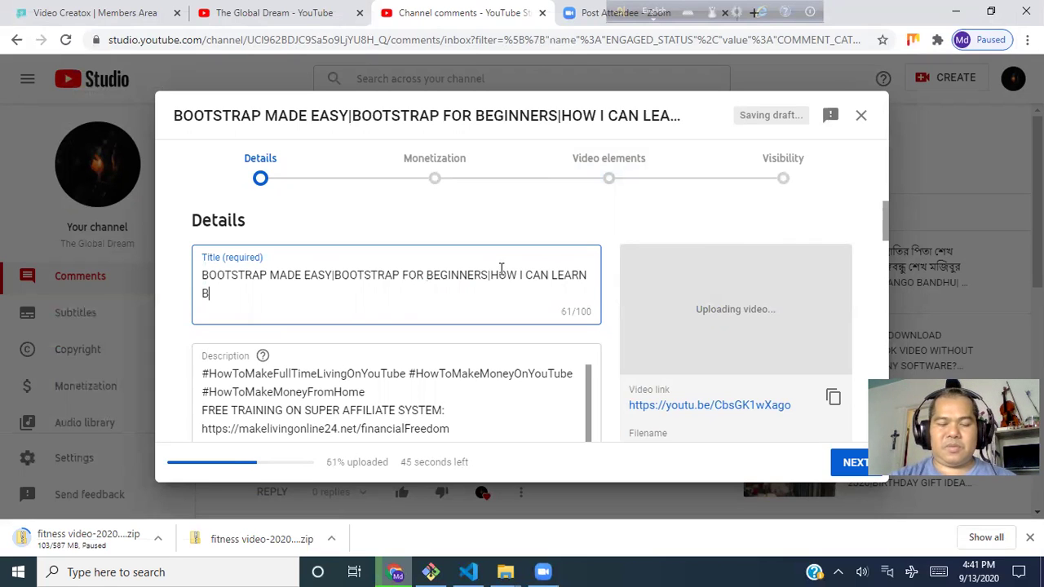
pyautogui.write('OOTSTRAP')
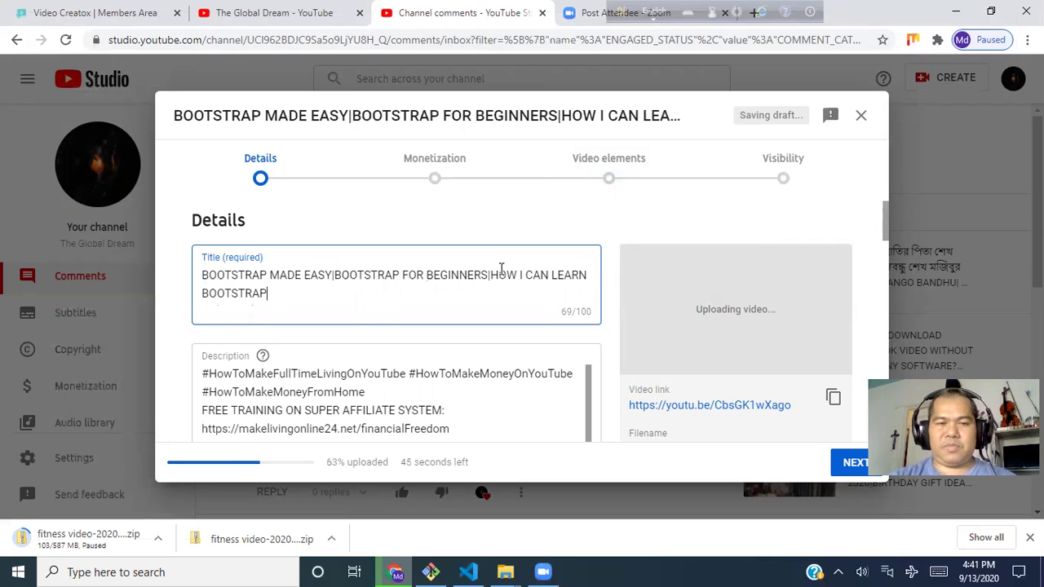
pyautogui.write('|')
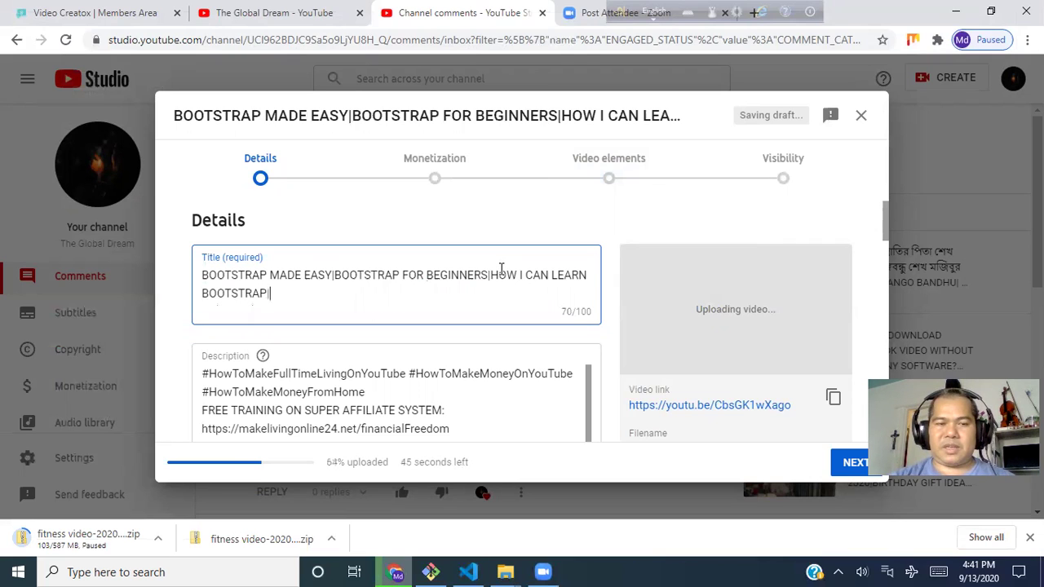
# - Finish the video title with "DAY-12, PART-03", correcting the misspelled first word
pyautogui.write('DYA')
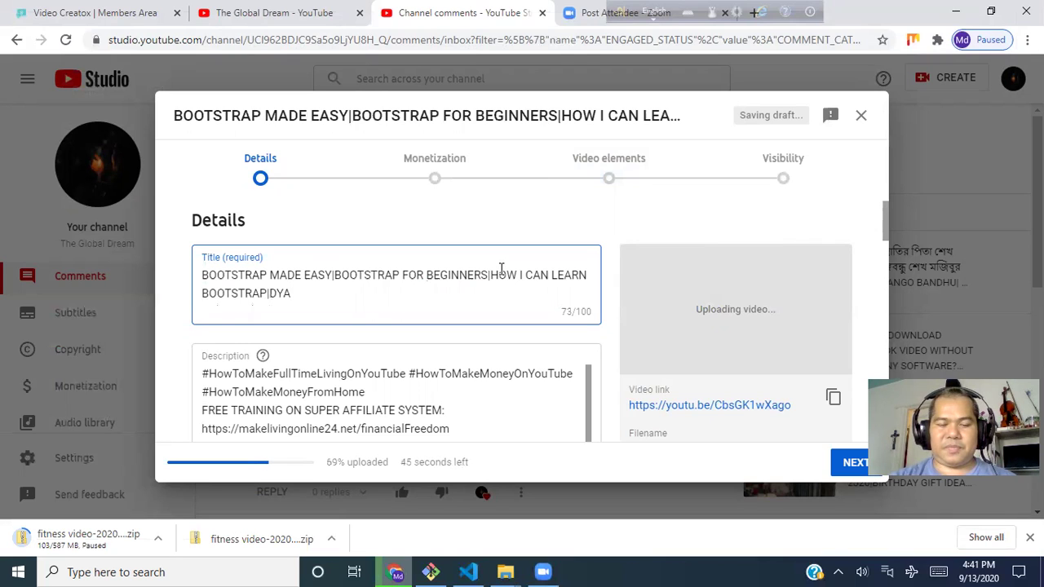
pyautogui.press('BackSpace')
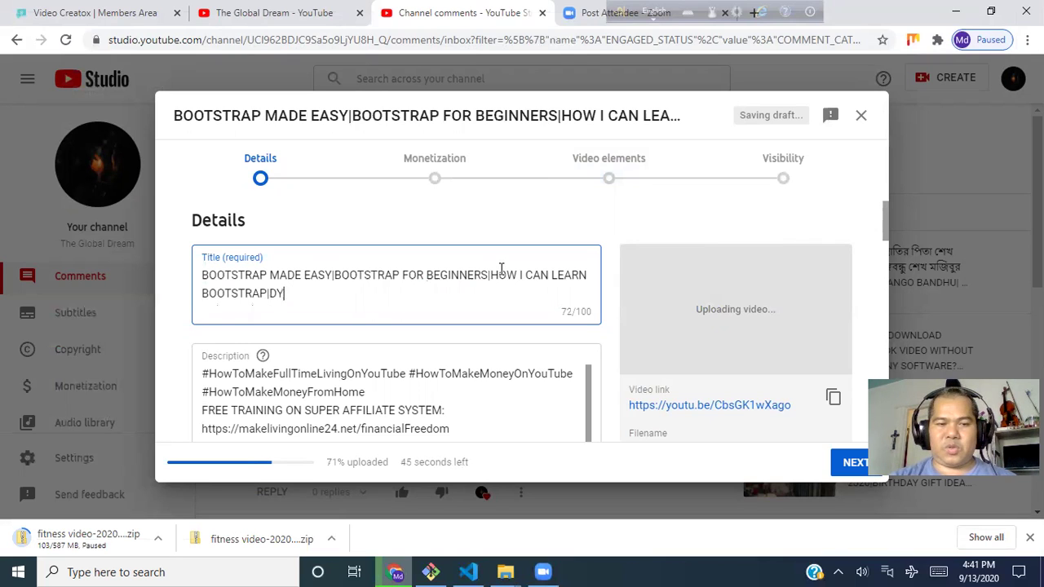
pyautogui.press('BackSpace')
pyautogui.write('AY-')
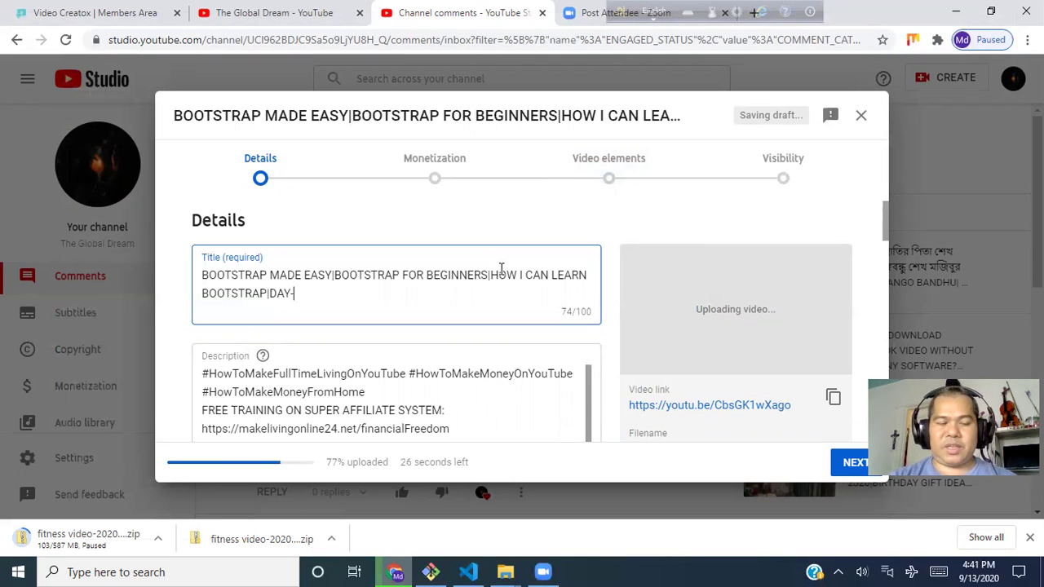
pyautogui.write('12, PA')
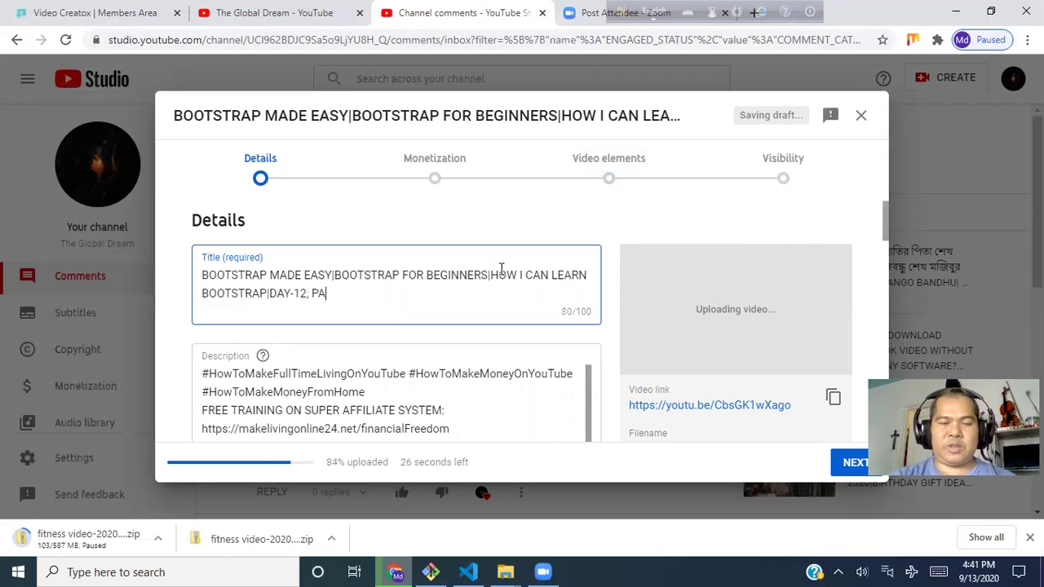
pyautogui.write('RT-03')
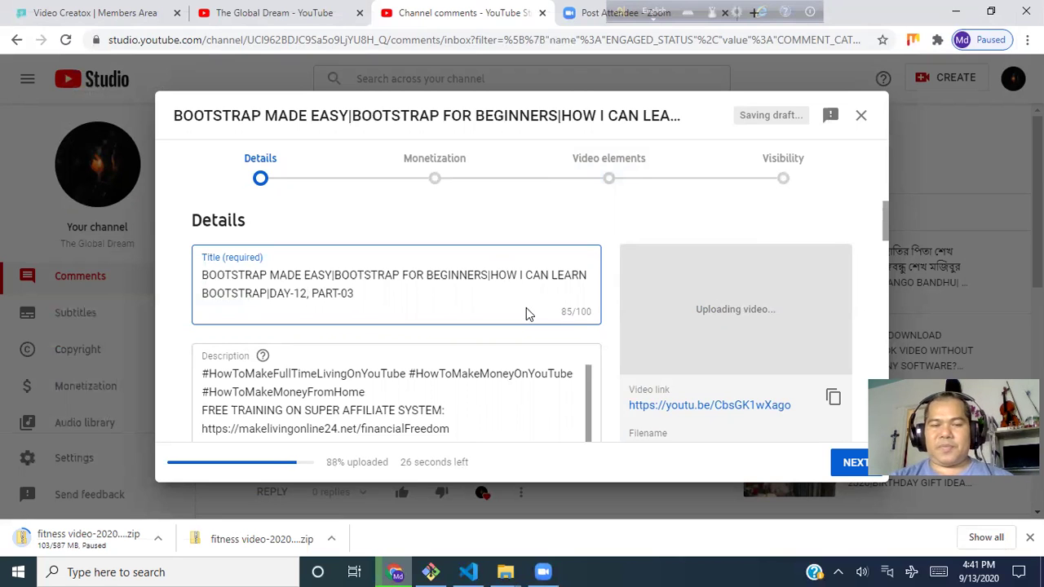
# - Review the prefilled video description from its hashtags and links through to the closing free training text
pyautogui.scroll(-2, 526, 314)
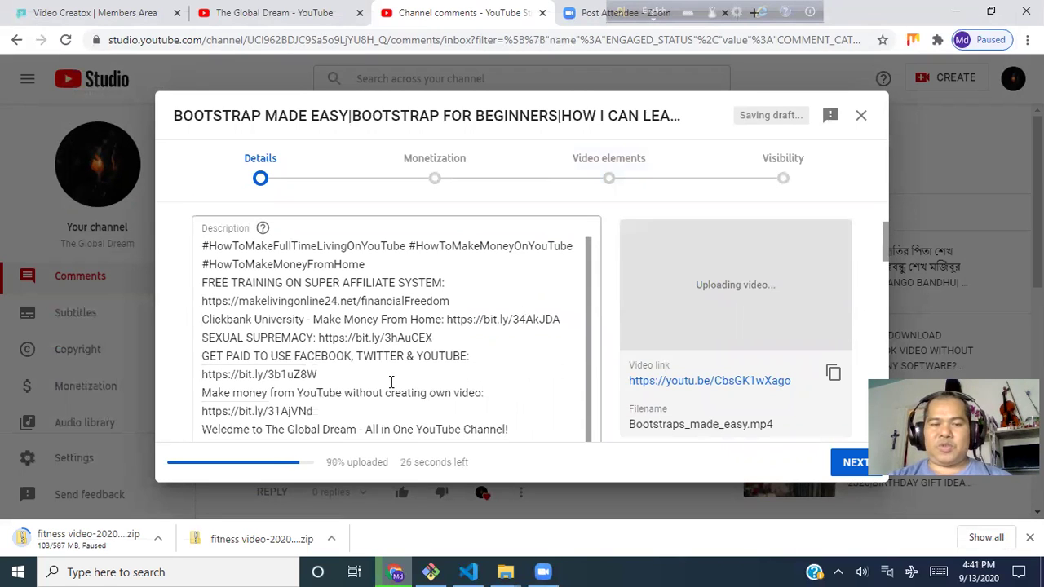
pyautogui.scroll(-5, 391, 381)
pyautogui.scroll(-3, 391, 377)
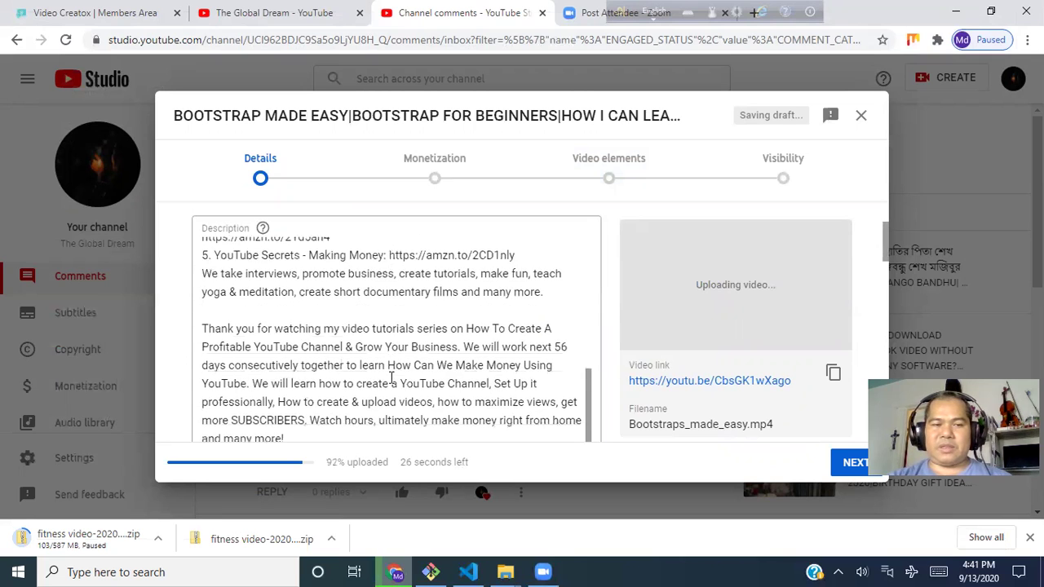
pyautogui.scroll(4, 285, 318)
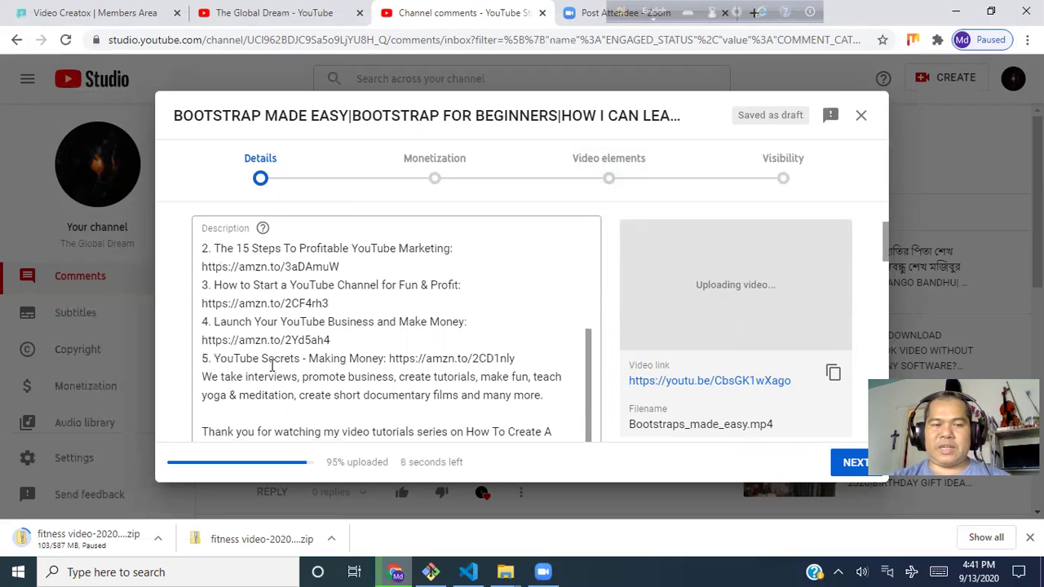
pyautogui.scroll(-4, 280, 340)
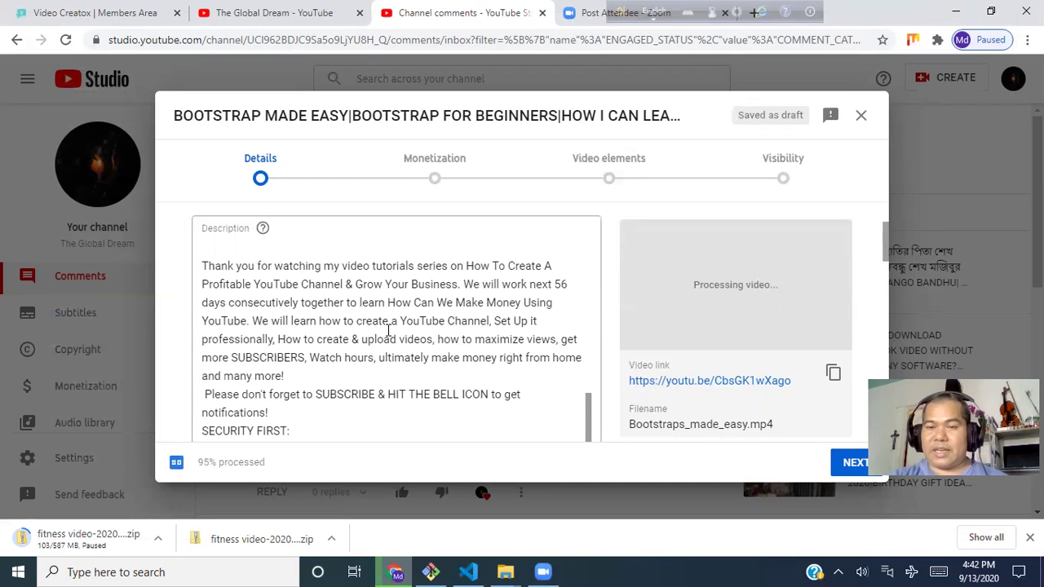
pyautogui.scroll(-5, 717, 338)
pyautogui.scroll(-10, 717, 337)
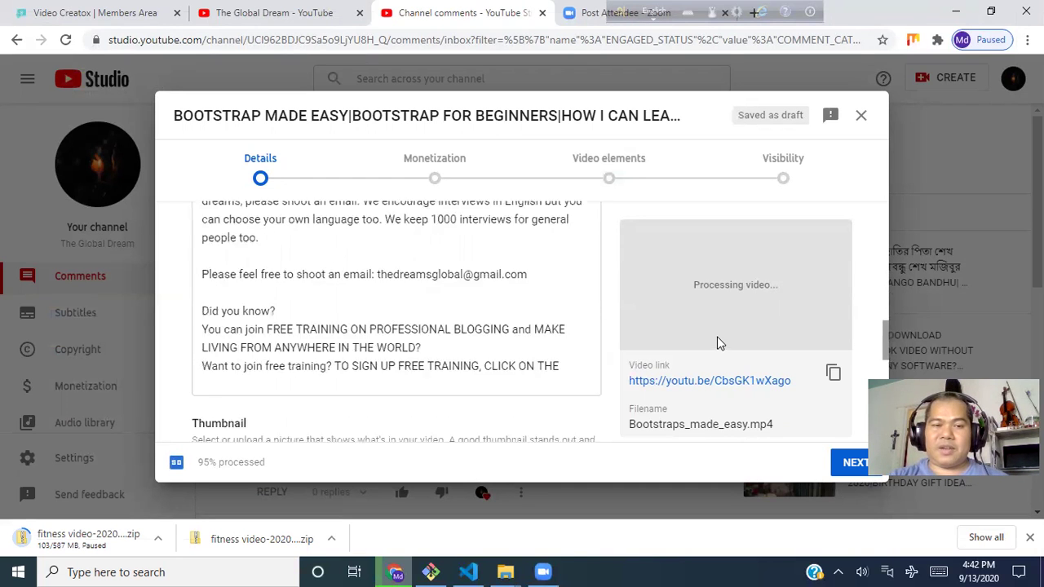
pyautogui.scroll(2, 716, 323)
pyautogui.scroll(3, 716, 324)
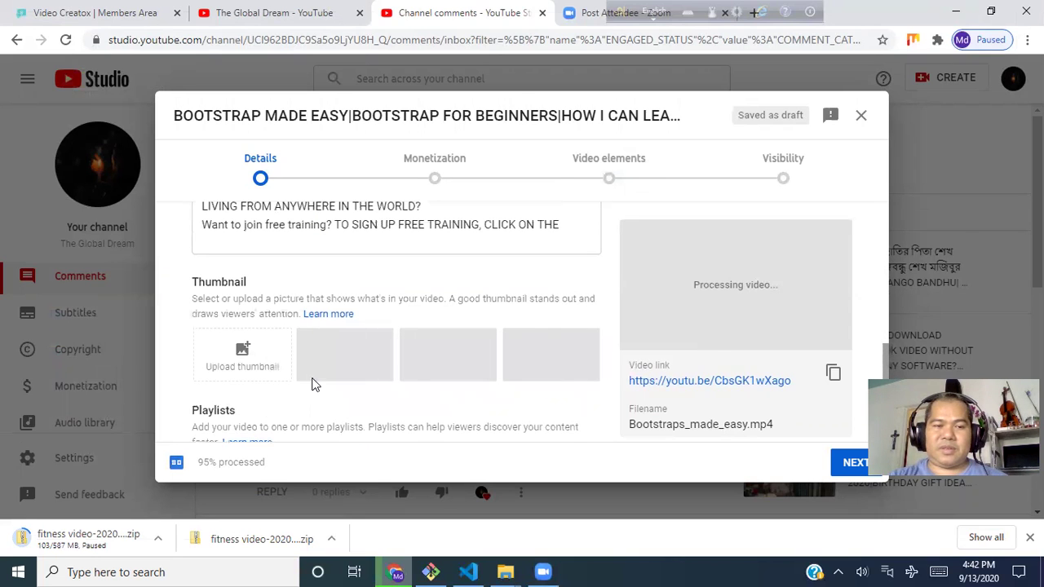
# - Start uploading a custom thumbnail and search the meeting recording folder for "Webdev"
pyautogui.click(243, 353)
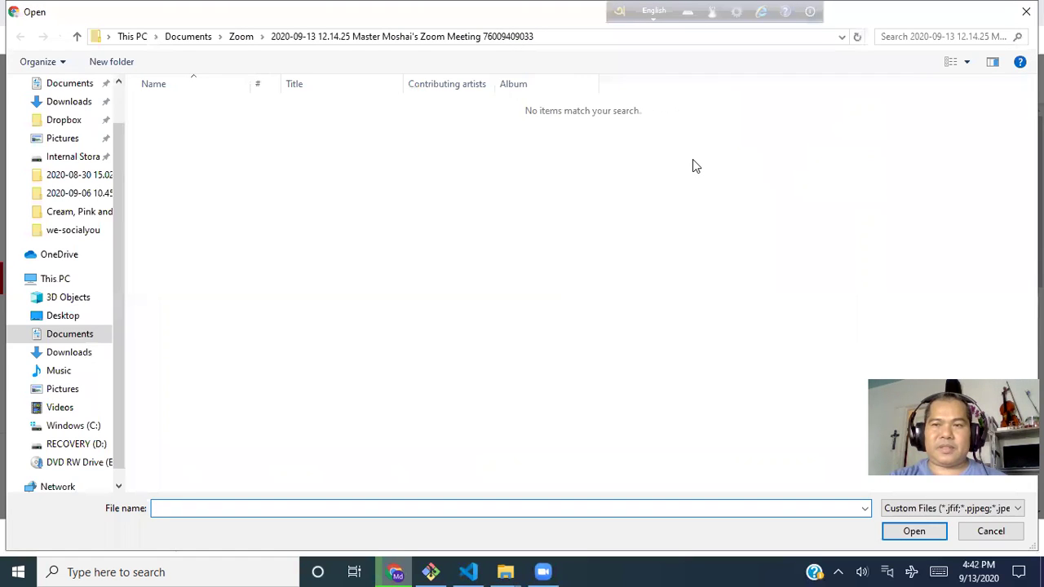
pyautogui.click(967, 36)
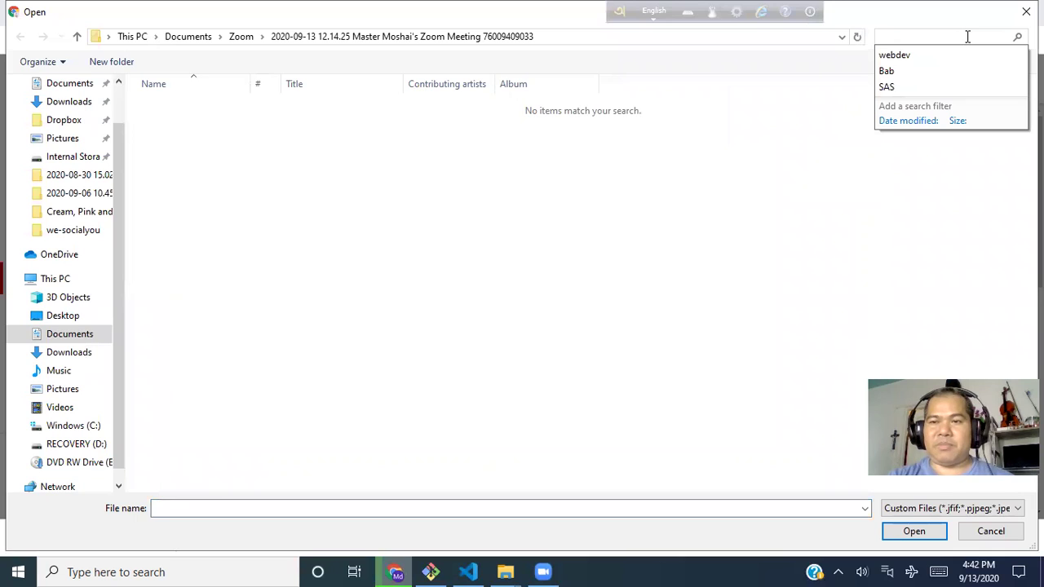
pyautogui.write('Web')
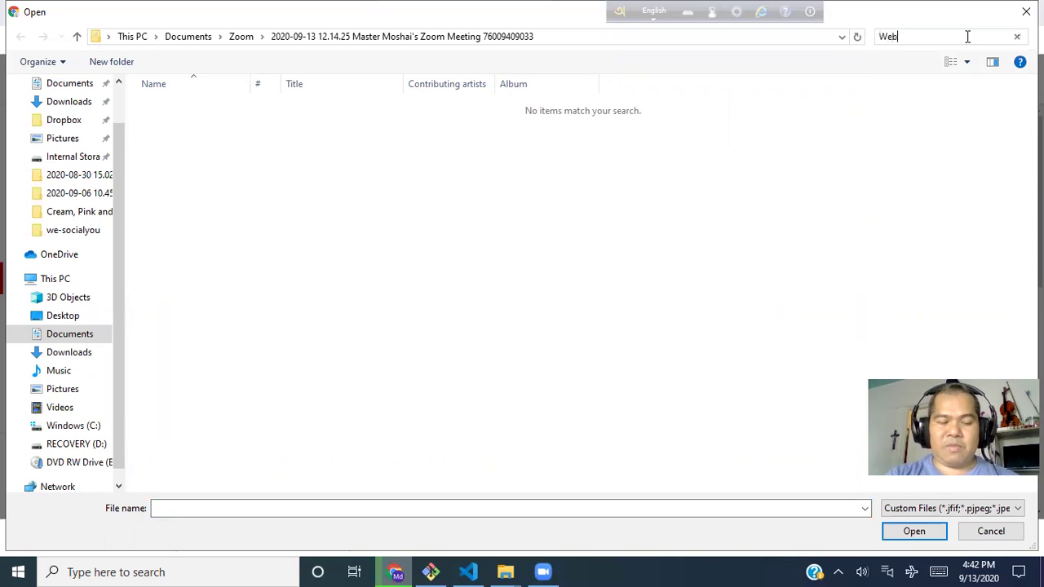
pyautogui.write('dev')
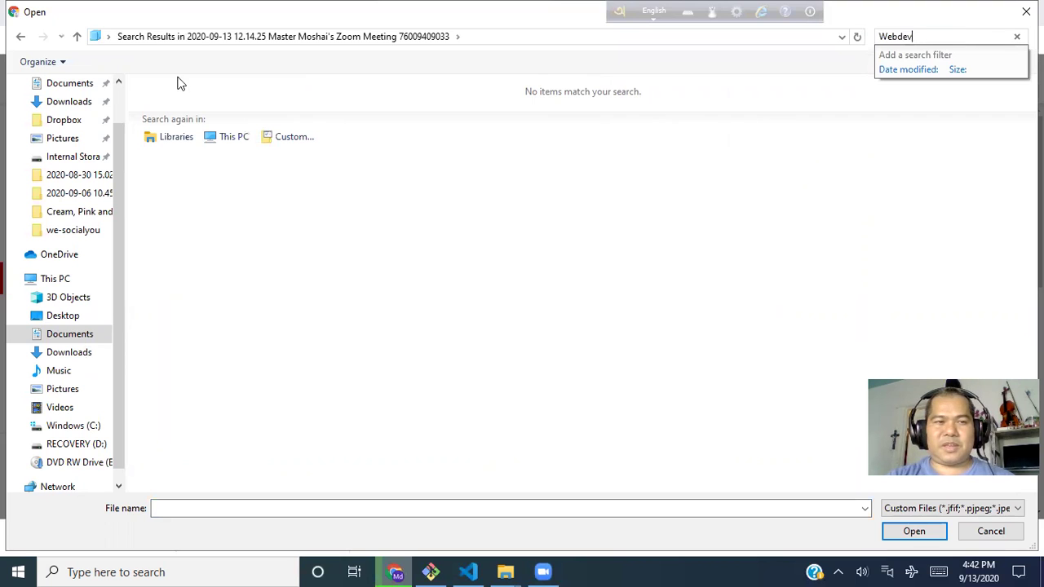
# - Search the Downloads folder for "webdev" and upload webdev.jpg as the video's thumbnail
pyautogui.click(69, 103)
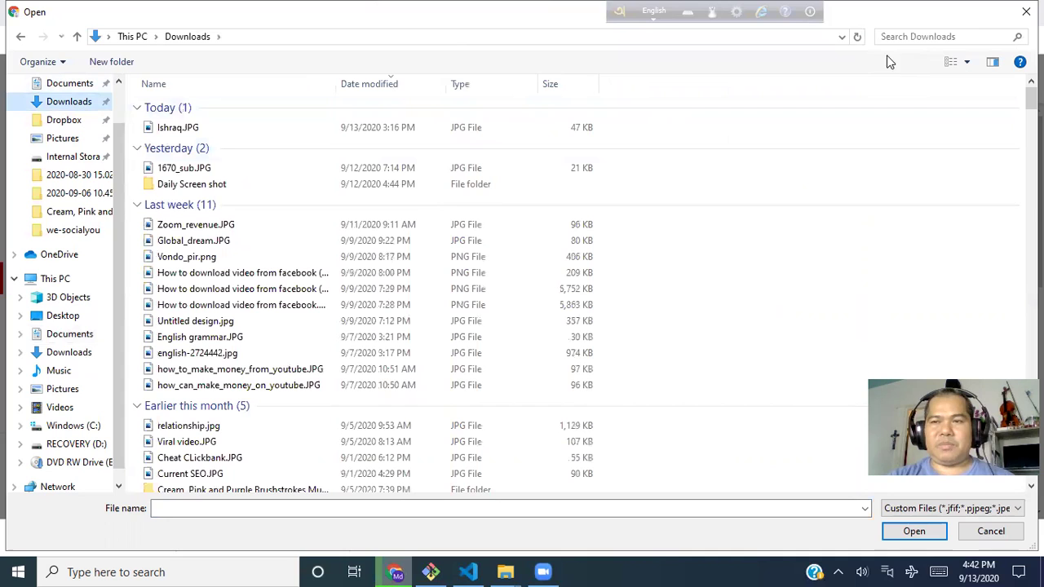
pyautogui.click(930, 36)
pyautogui.write('webdev')
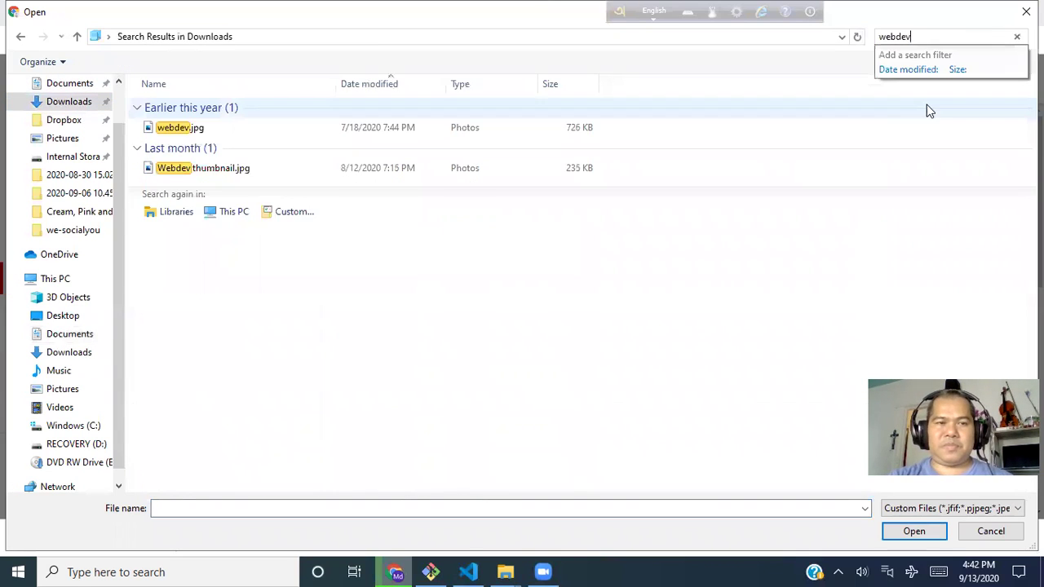
pyautogui.click(223, 133)
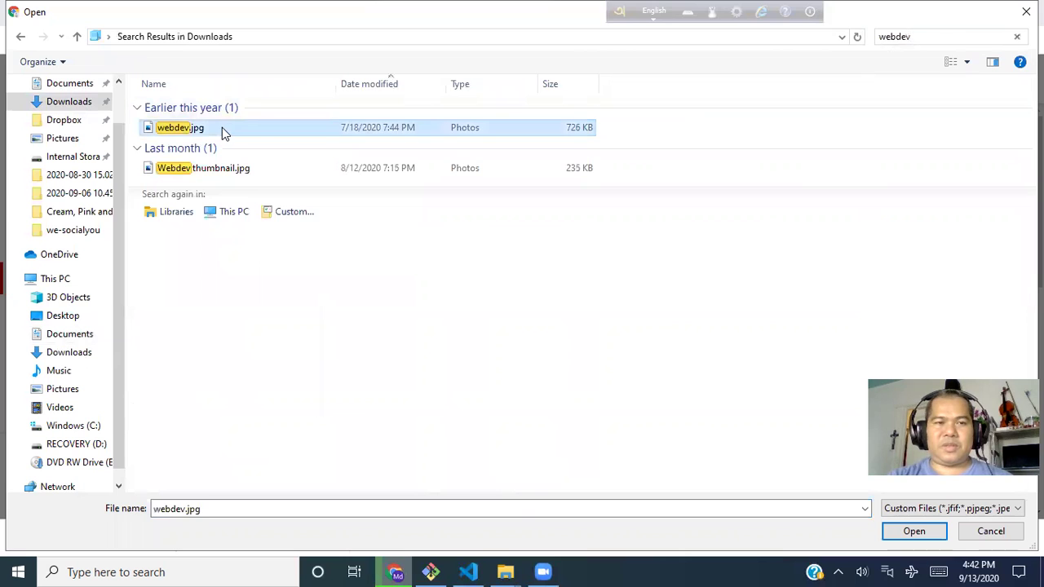
pyautogui.click(913, 532)
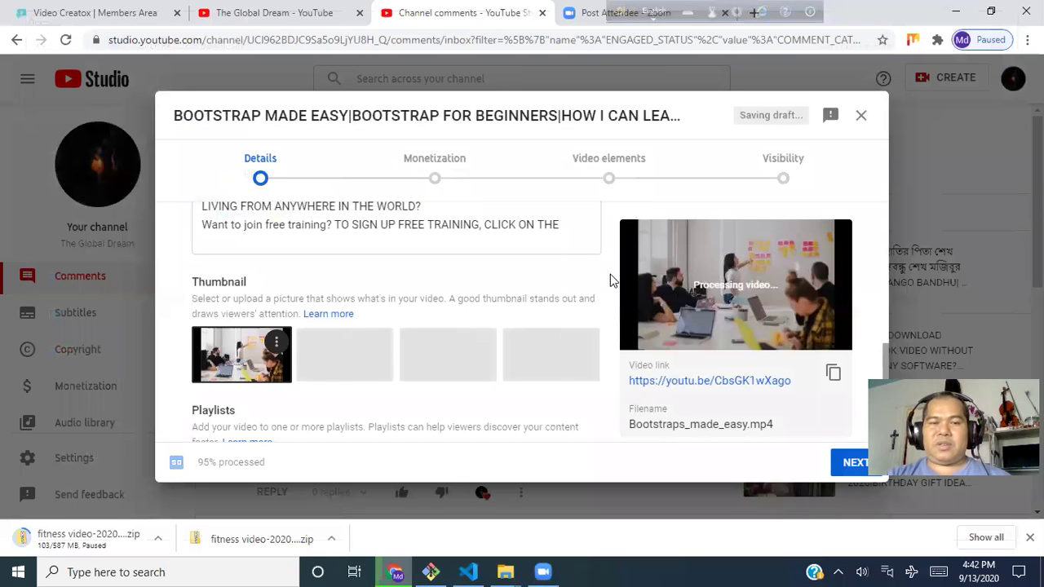
# - Add the video to the UNDERSTANDING CORE TECHNOLOGY playlist
pyautogui.scroll(-1, 664, 385)
pyautogui.scroll(-3, 664, 385)
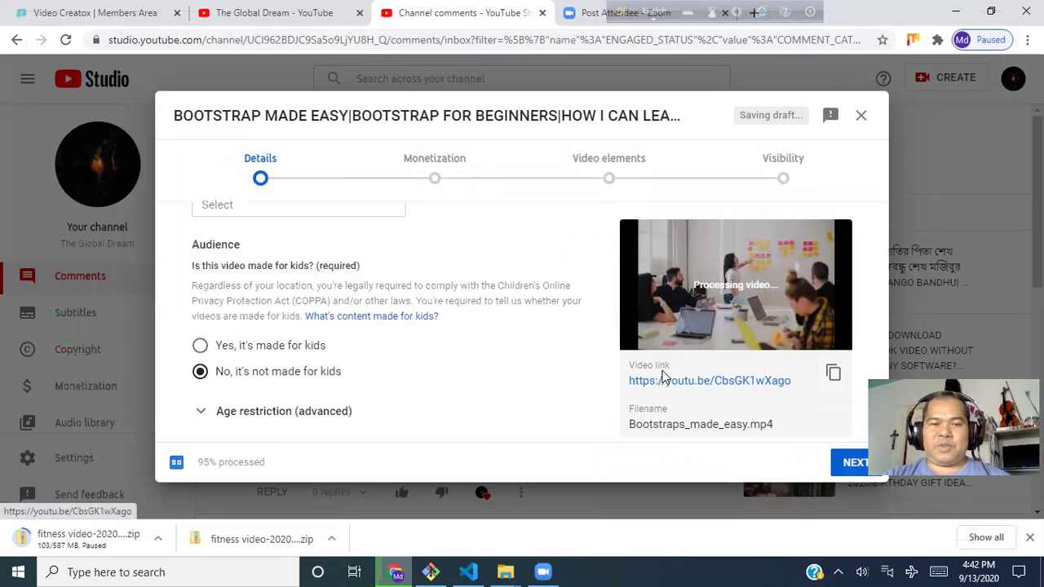
pyautogui.scroll(2, 447, 308)
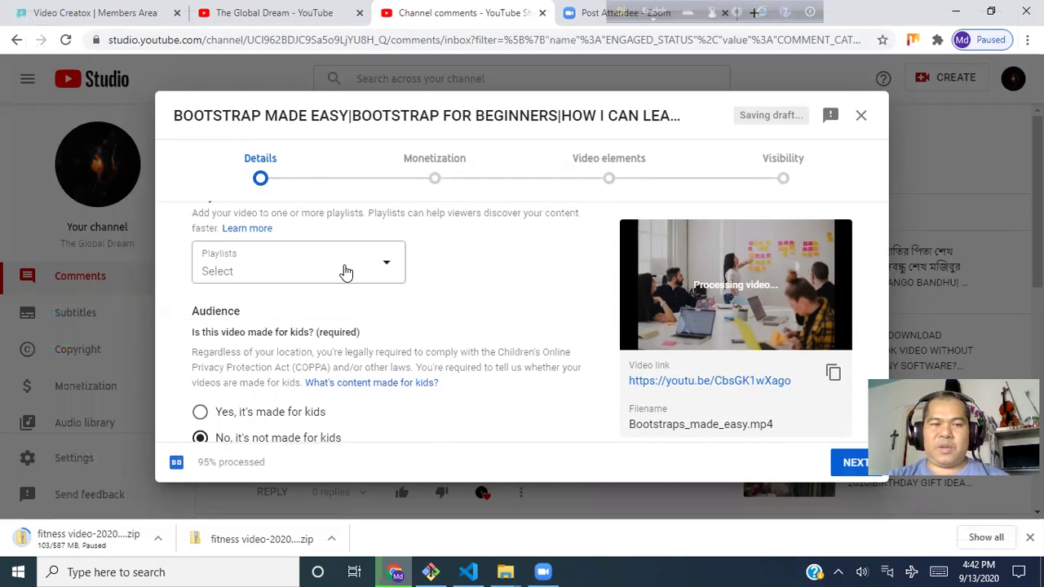
pyautogui.click(345, 272)
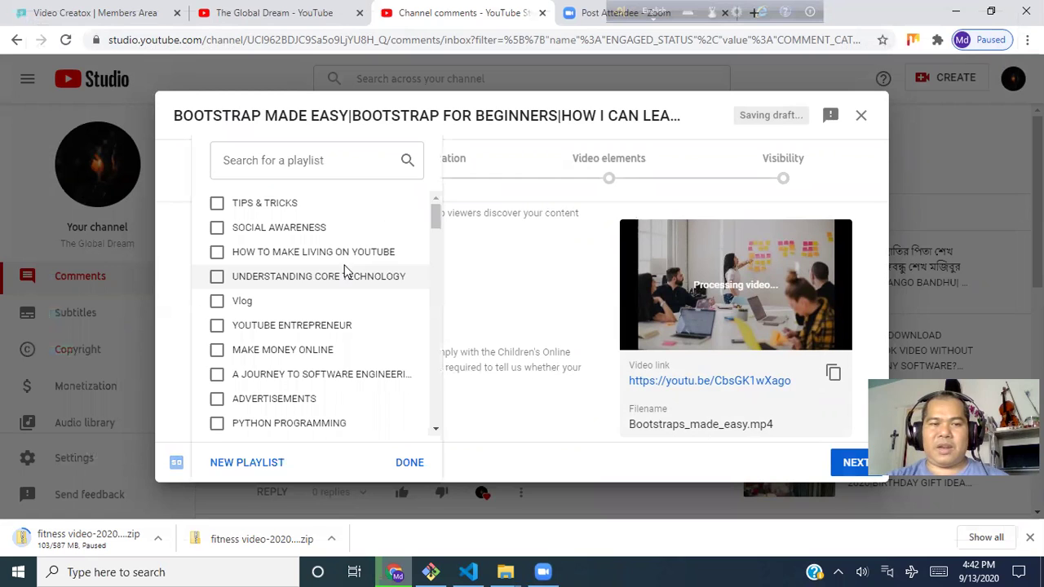
pyautogui.click(216, 277)
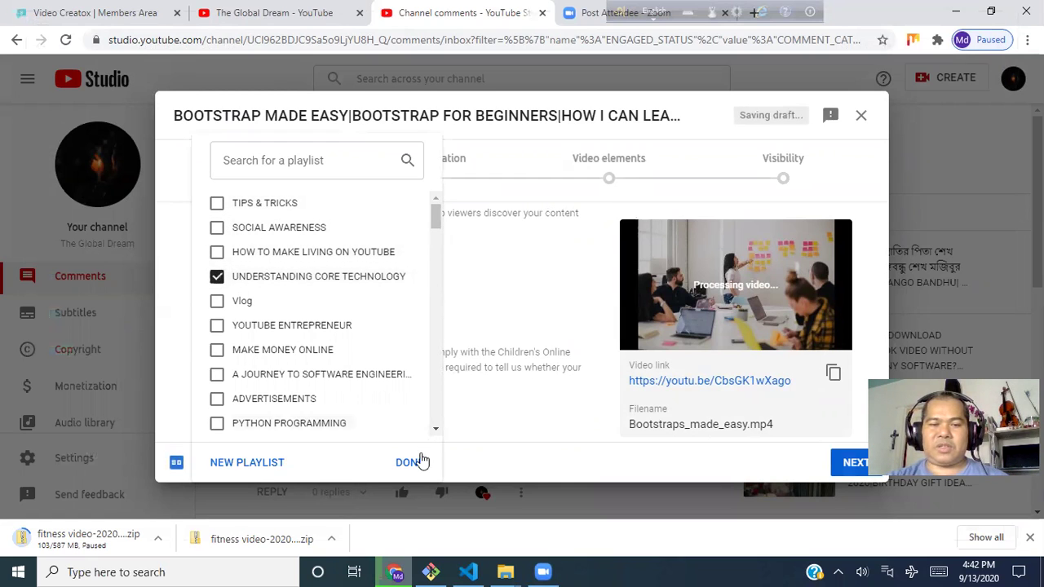
pyautogui.click(409, 462)
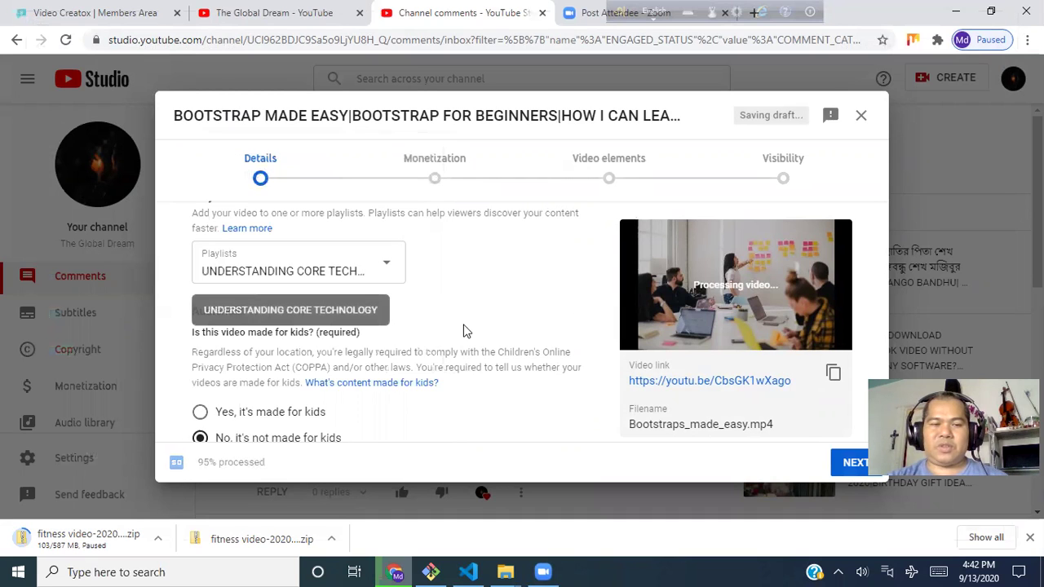
# - Proceed to the Monetization stage of the upload and turn monetization on for the video
pyautogui.scroll(-2, 462, 331)
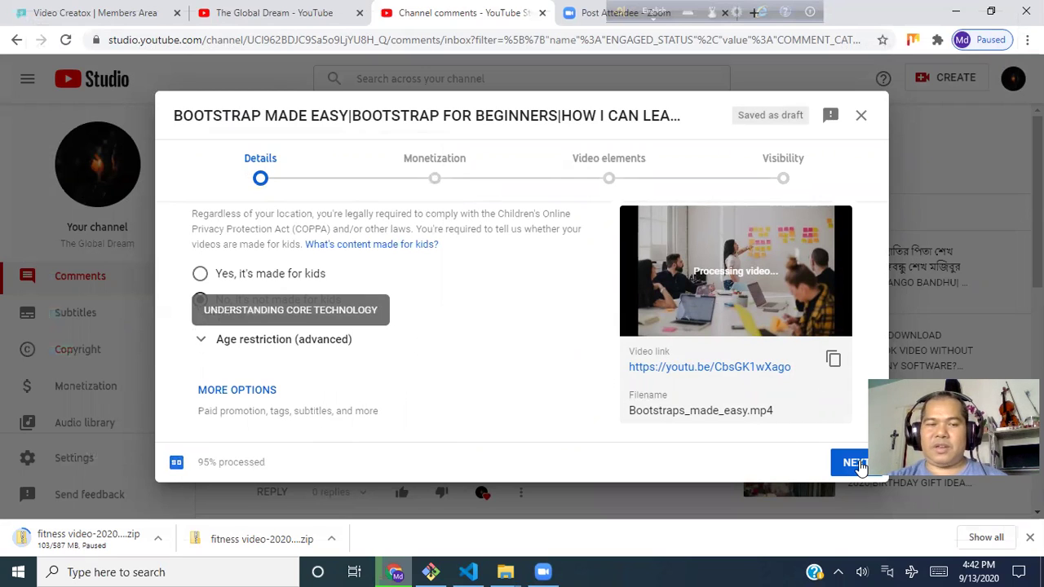
pyautogui.click(853, 463)
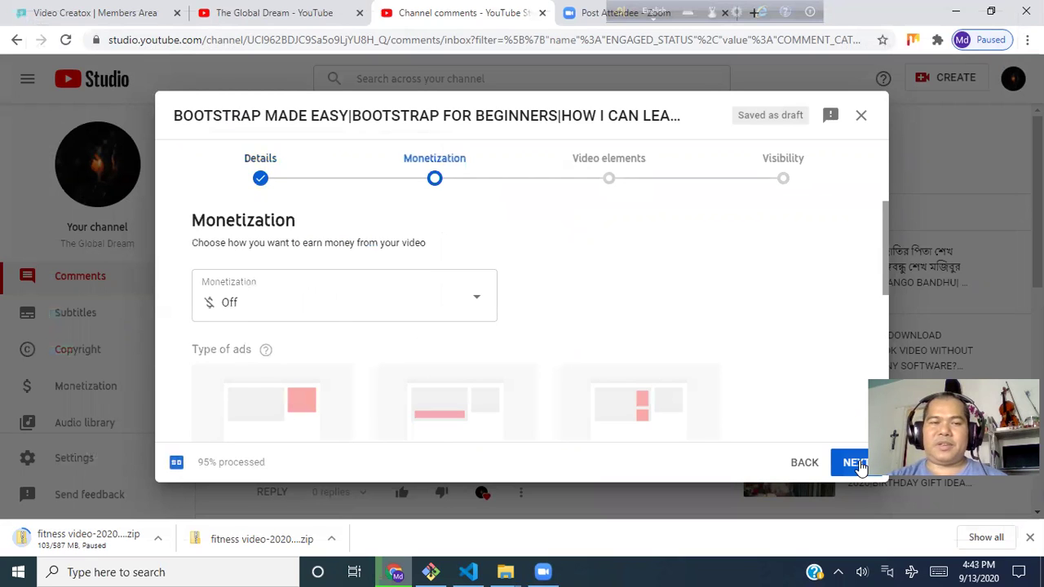
pyautogui.click(427, 303)
pyautogui.click(218, 293)
pyautogui.click(405, 371)
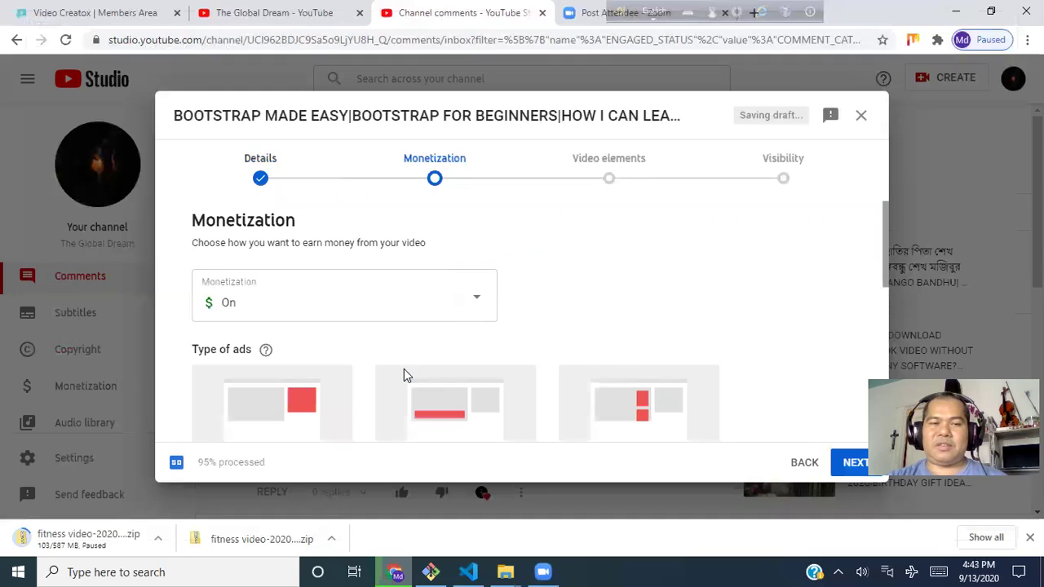
# - Review the ad types and the locations of video ads, and continue to the Video elements stage
pyautogui.scroll(-3, 581, 308)
pyautogui.scroll(-2, 580, 308)
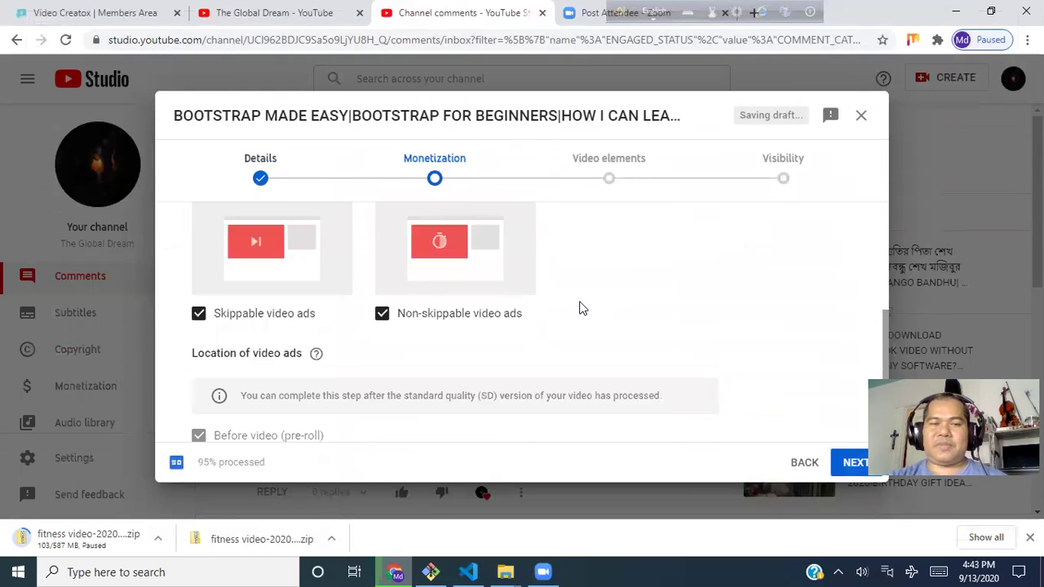
pyautogui.scroll(-2, 301, 346)
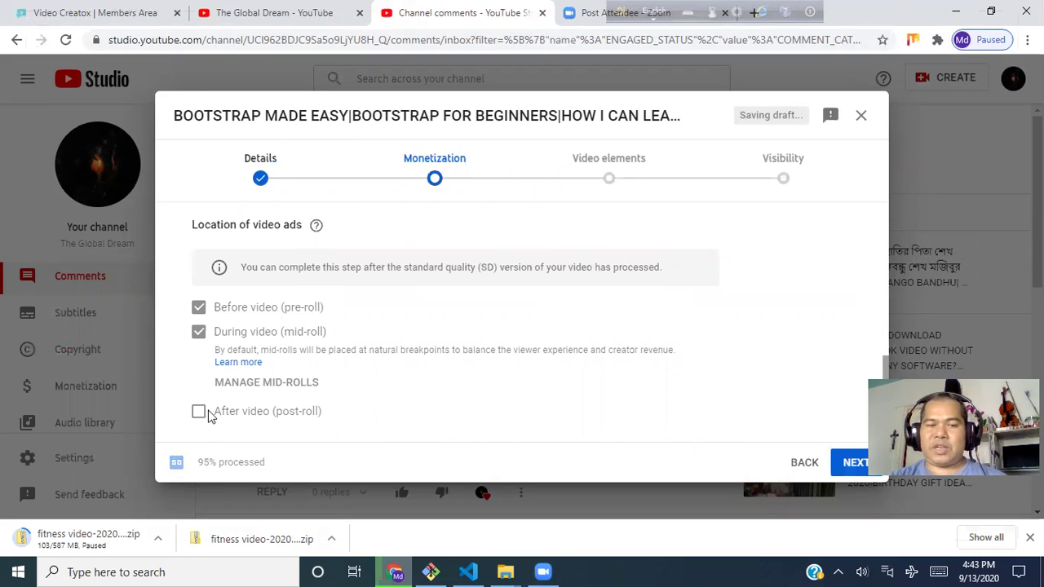
pyautogui.click(853, 462)
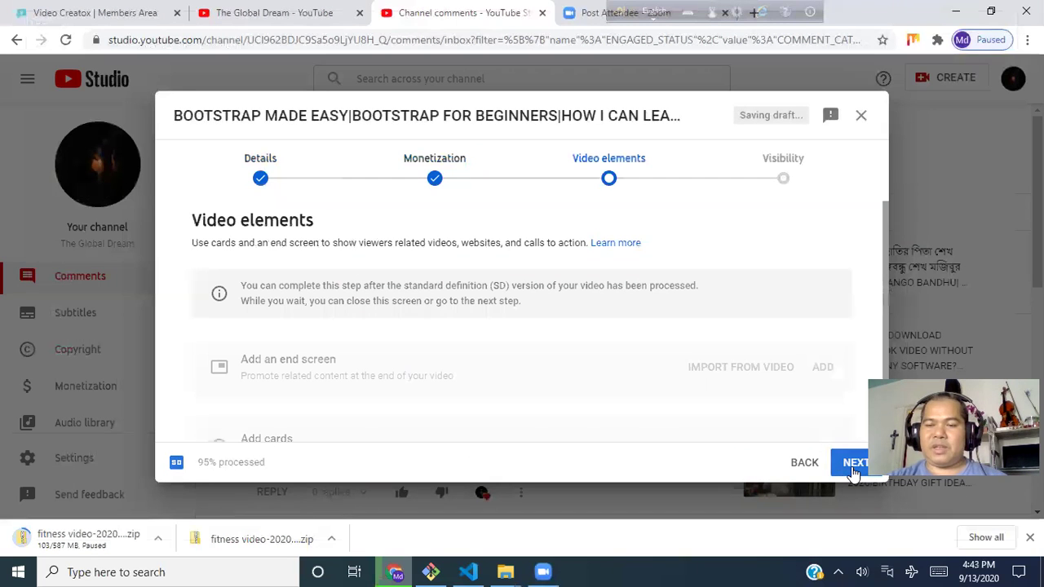
# - Continue to the Visibility stage, save the video as Unlisted, and close the video processing notice
pyautogui.click(853, 469)
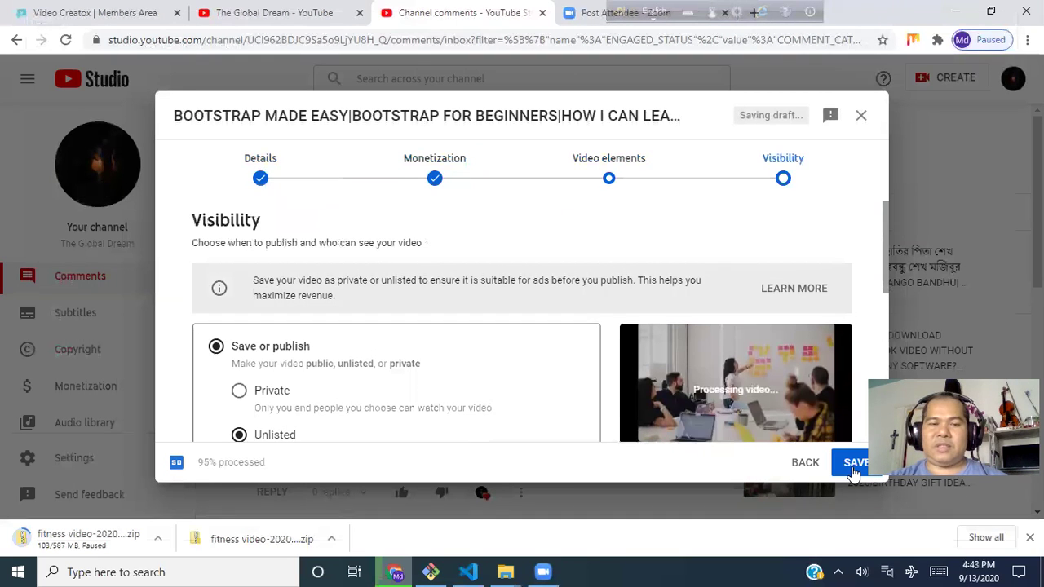
pyautogui.scroll(-3, 459, 380)
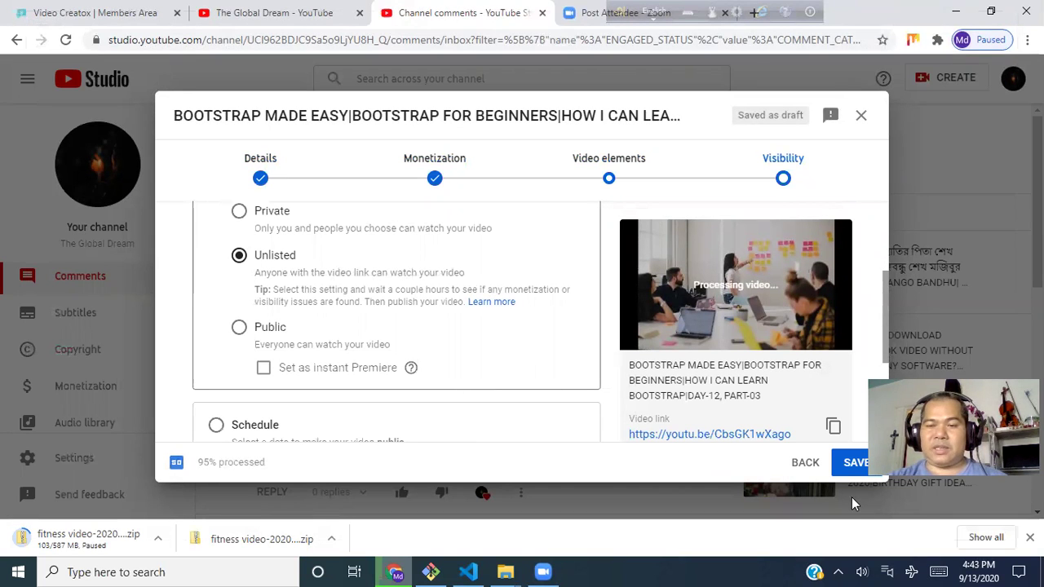
pyautogui.click(853, 465)
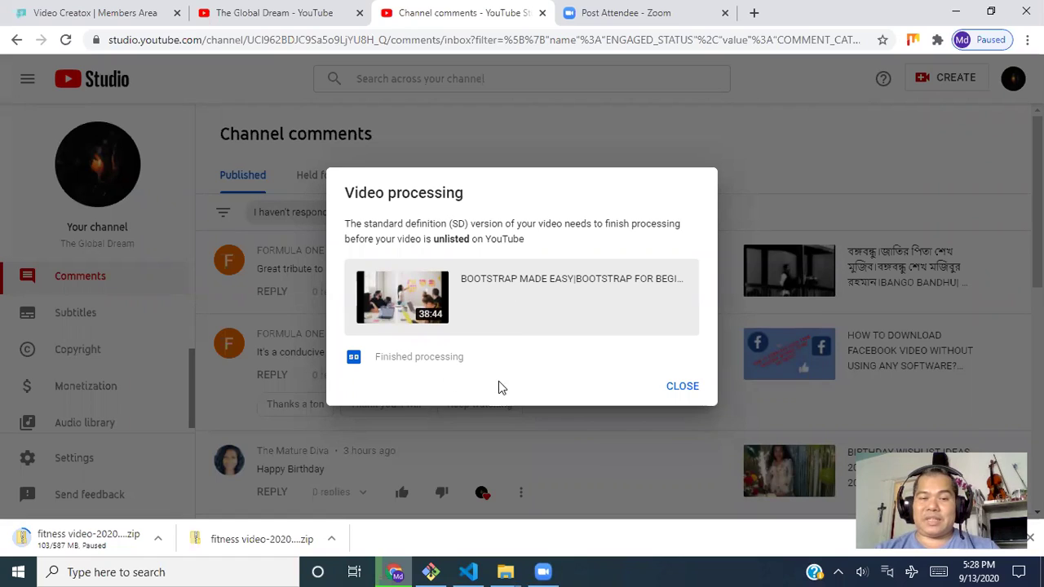
pyautogui.click(682, 386)
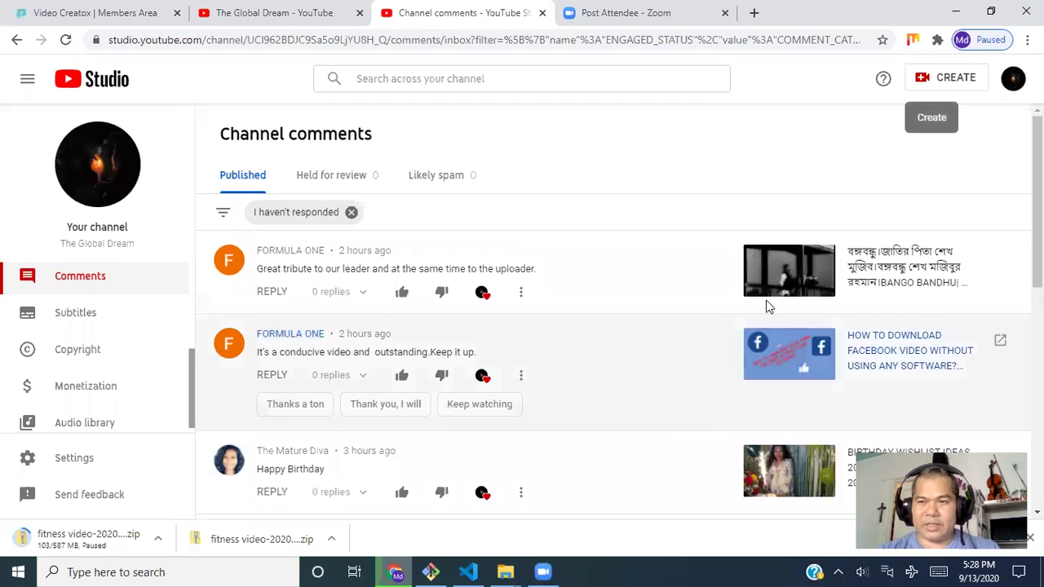
# - View the channel's YouTube page and return to Studio to open the channel's list of uploaded videos
pyautogui.click(1012, 81)
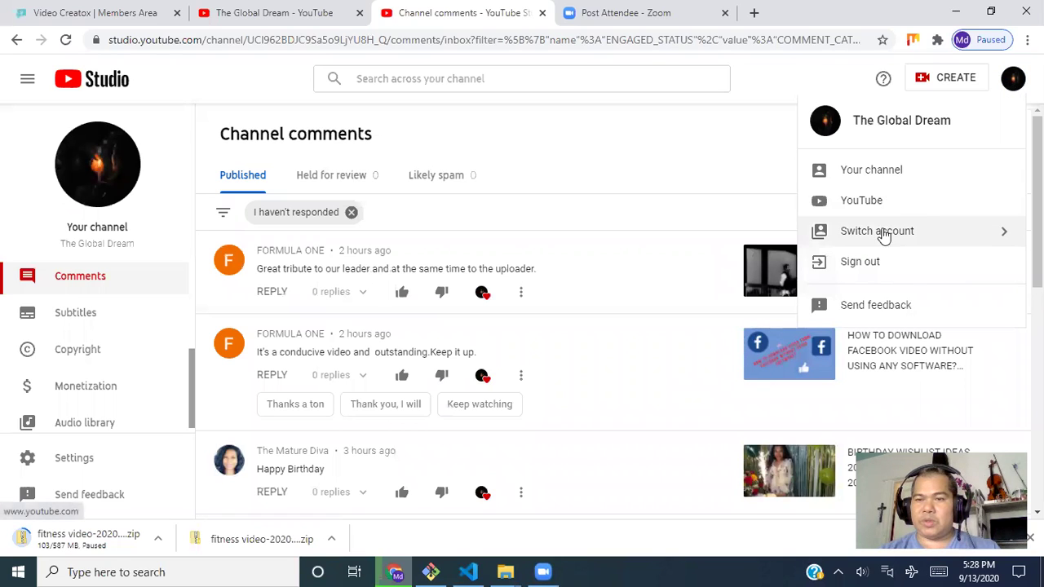
pyautogui.click(884, 178)
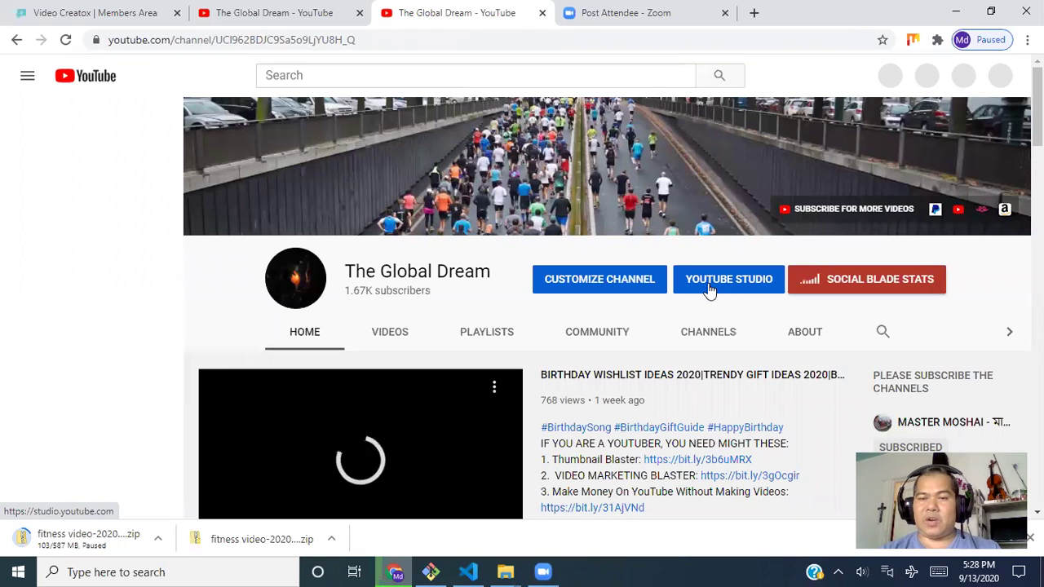
pyautogui.click(710, 289)
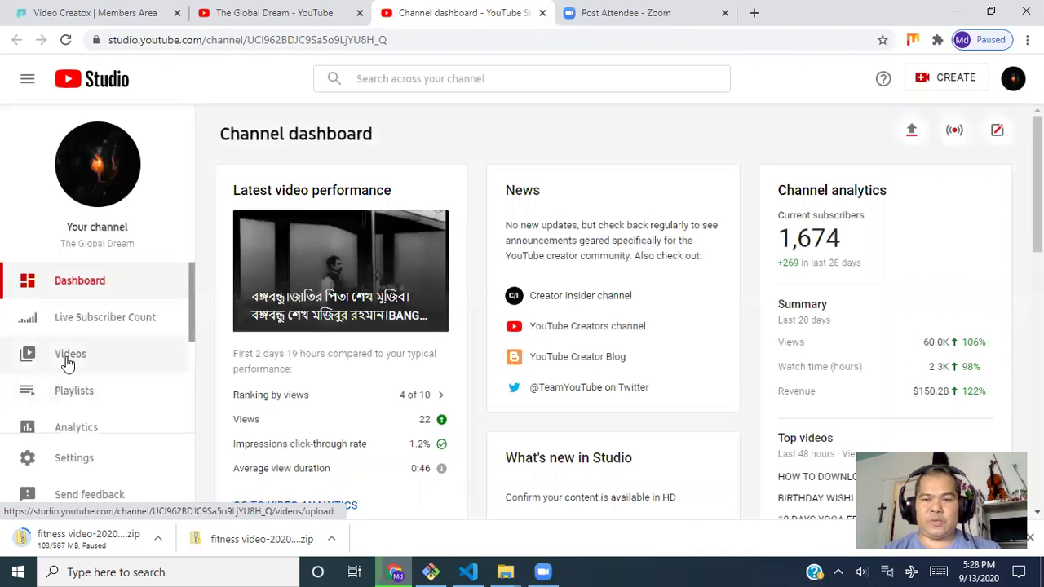
pyautogui.click(68, 363)
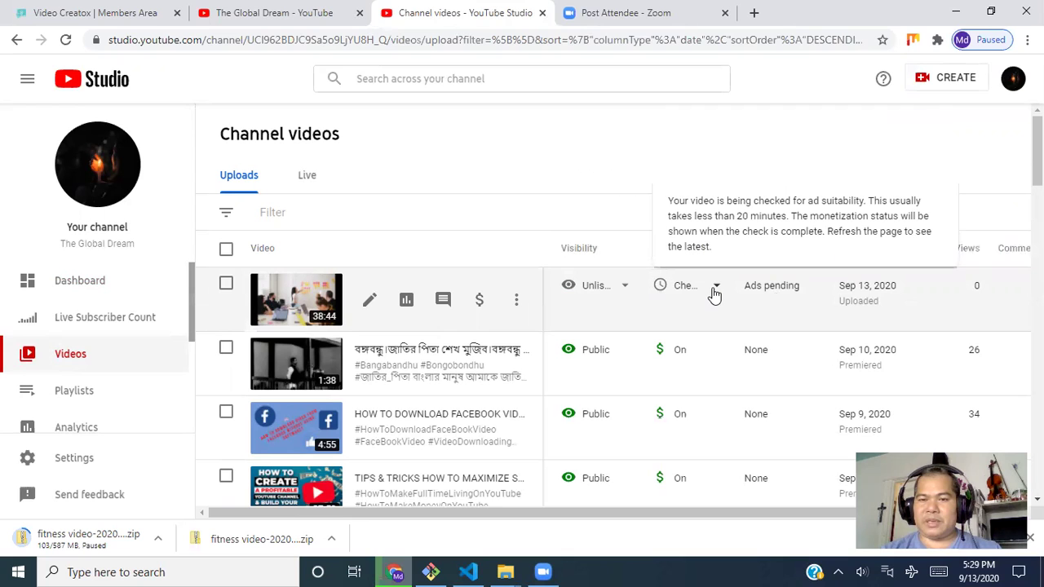
# - Check the newly uploaded video's visibility options, and review its title and description before cancelling the edit
pyautogui.click(623, 291)
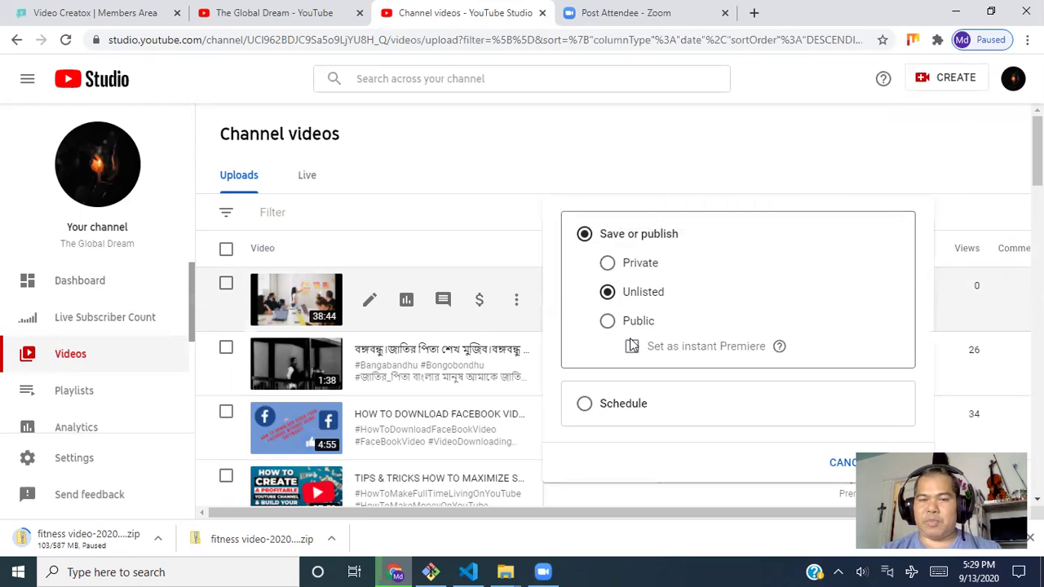
pyautogui.click(516, 306)
pyautogui.click(516, 303)
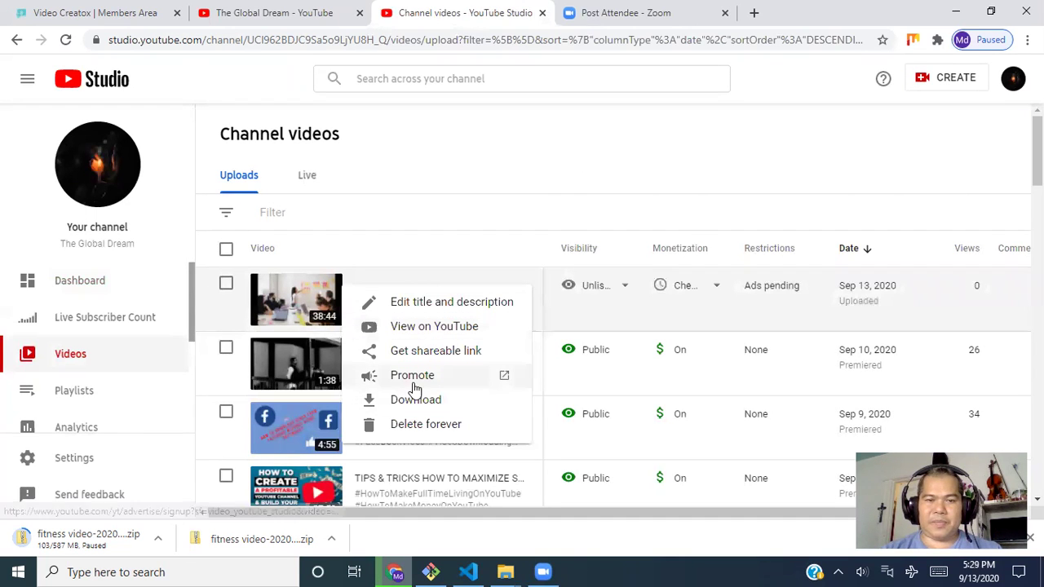
pyautogui.doubleClick(410, 304)
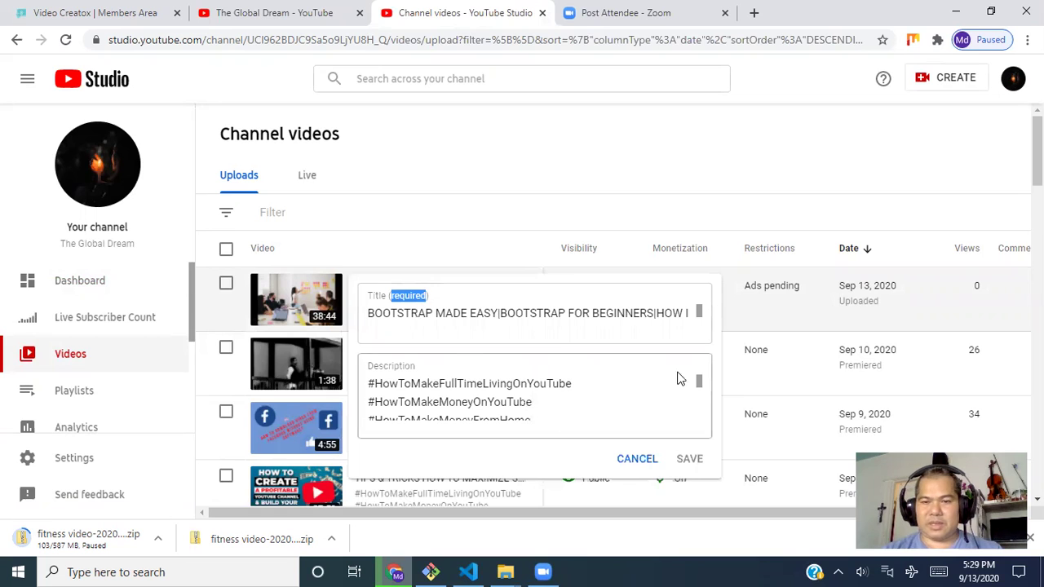
pyautogui.scroll(-10, 634, 379)
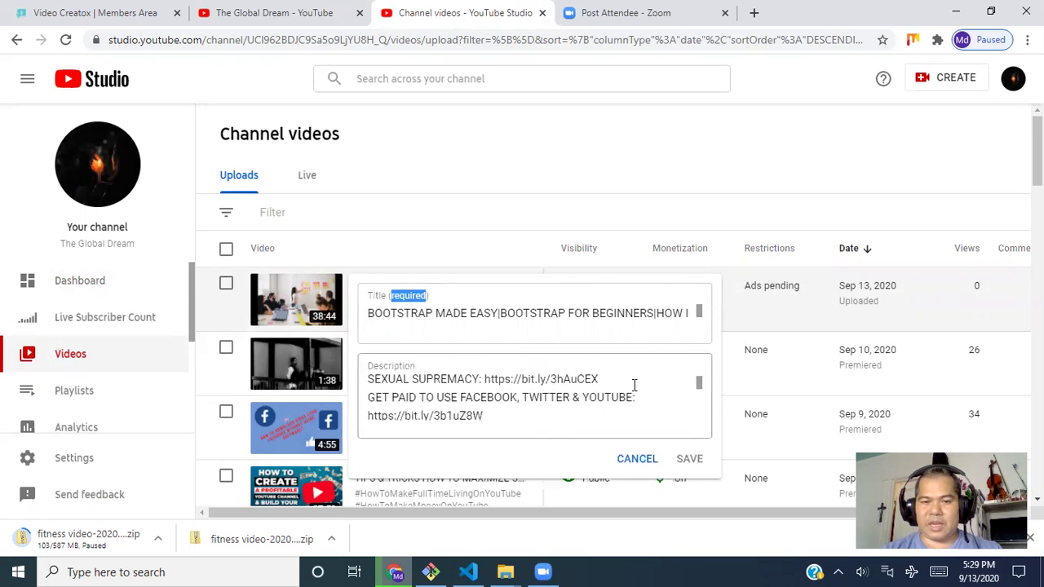
pyautogui.scroll(-3, 635, 376)
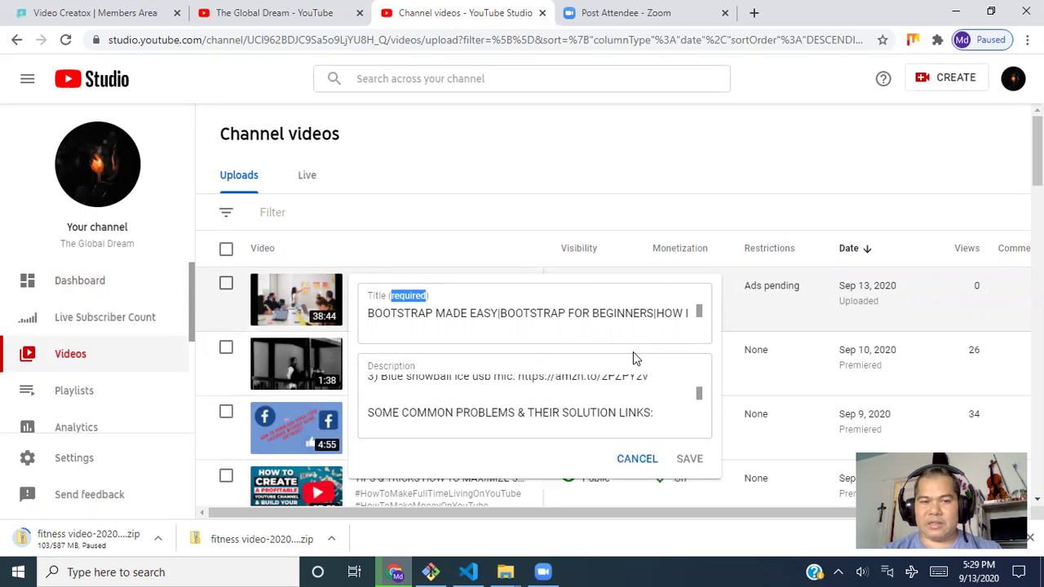
pyautogui.click(636, 459)
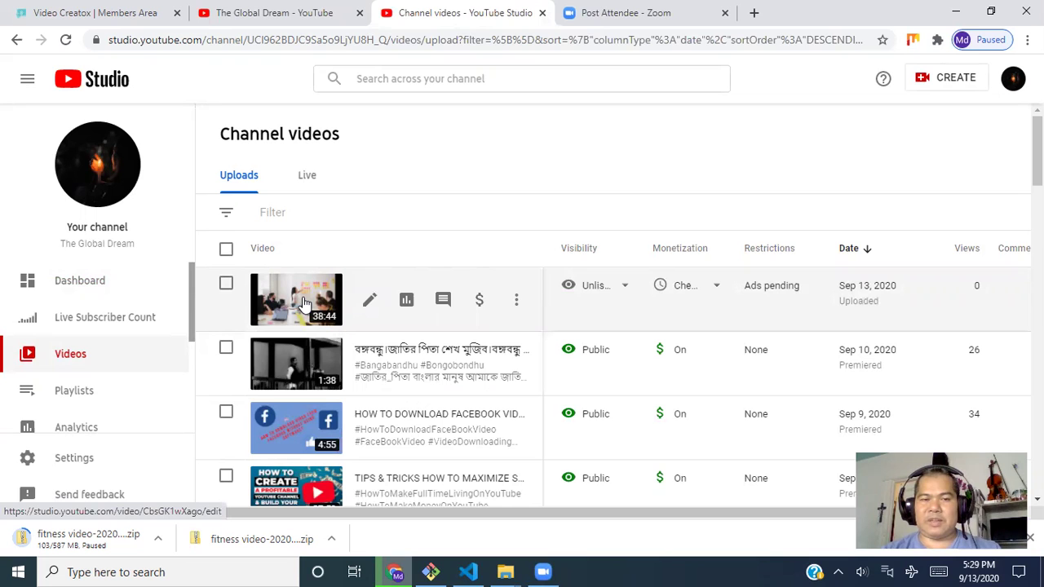
# - Open the uploaded Bootstrap video's details, apply the end screen imported from the latest video, and check its video elements
pyautogui.click(303, 301)
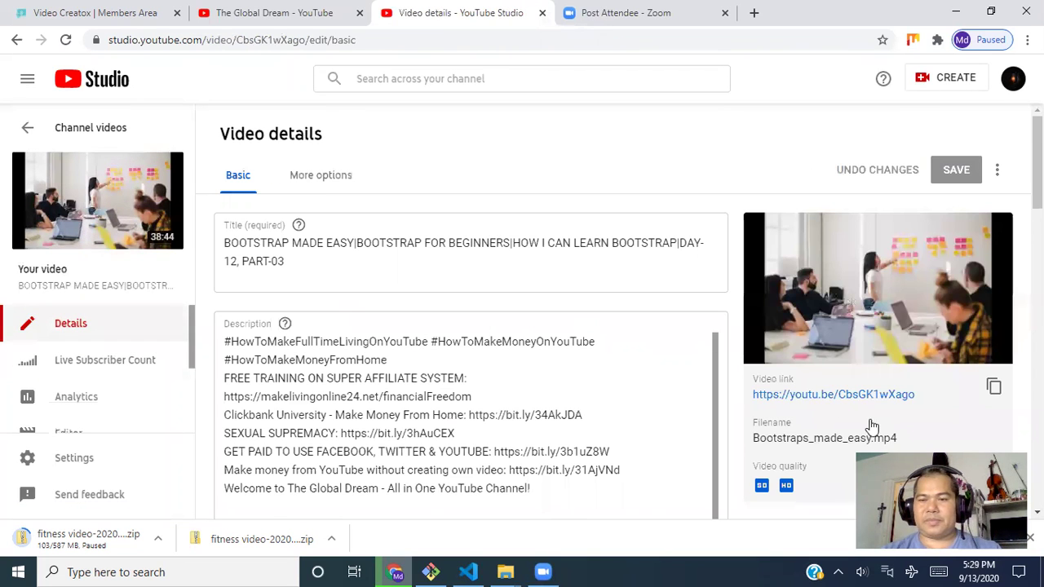
pyautogui.scroll(-5, 871, 426)
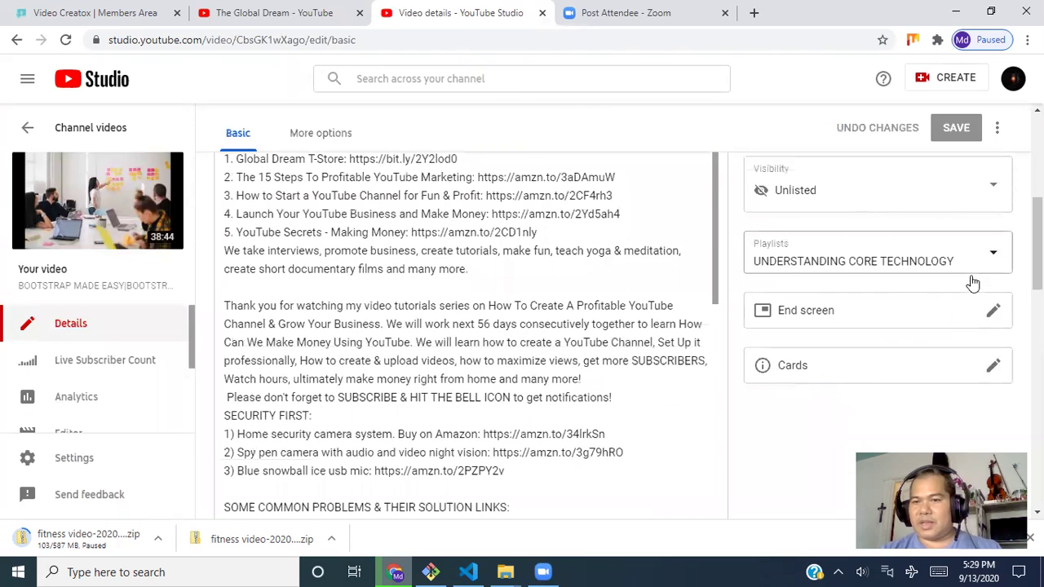
pyautogui.click(896, 319)
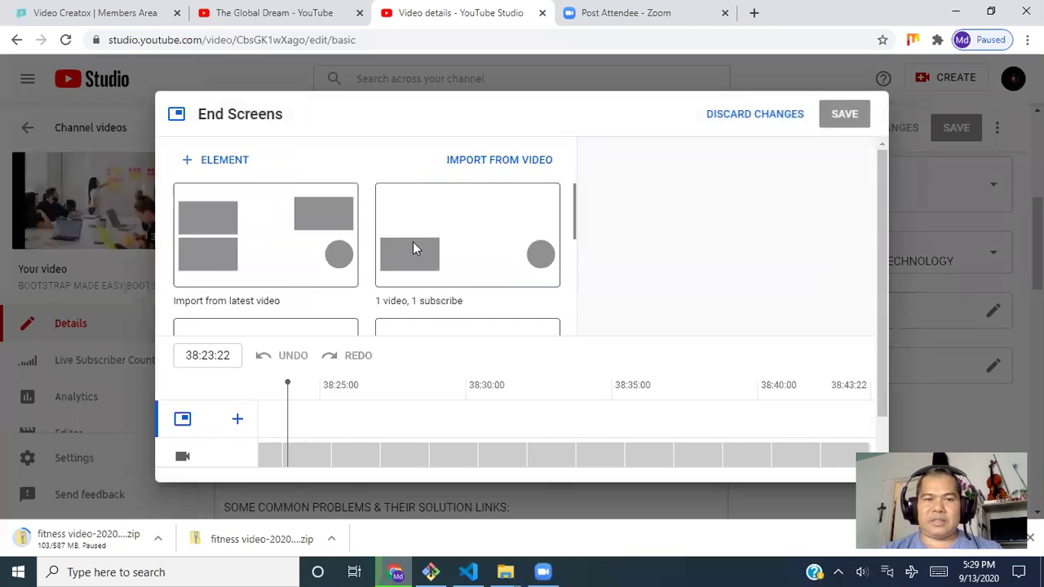
pyautogui.click(268, 238)
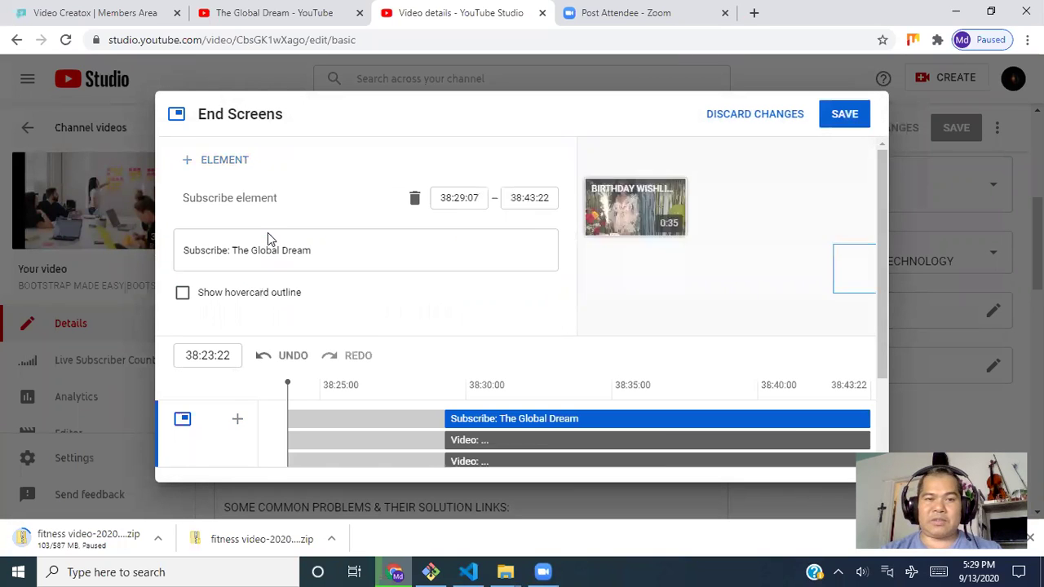
pyautogui.click(606, 194)
pyautogui.click(807, 204)
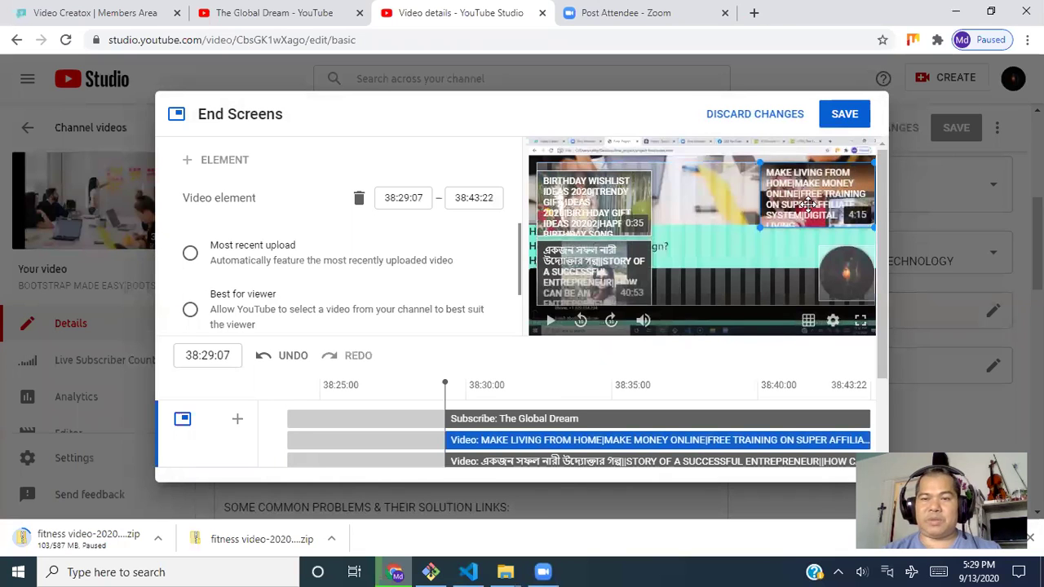
# - Try the lower video element beside the subscribe element, return it beneath the birthday video element, and save the end screen
pyautogui.moveTo(604, 275); pyautogui.dragTo(688, 292)
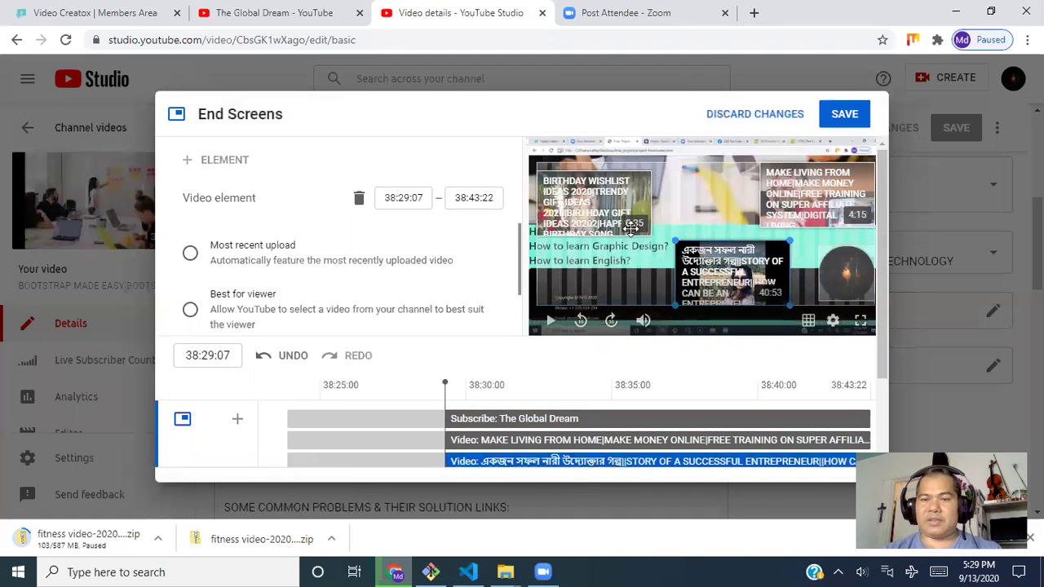
pyautogui.moveTo(713, 246); pyautogui.dragTo(574, 290)
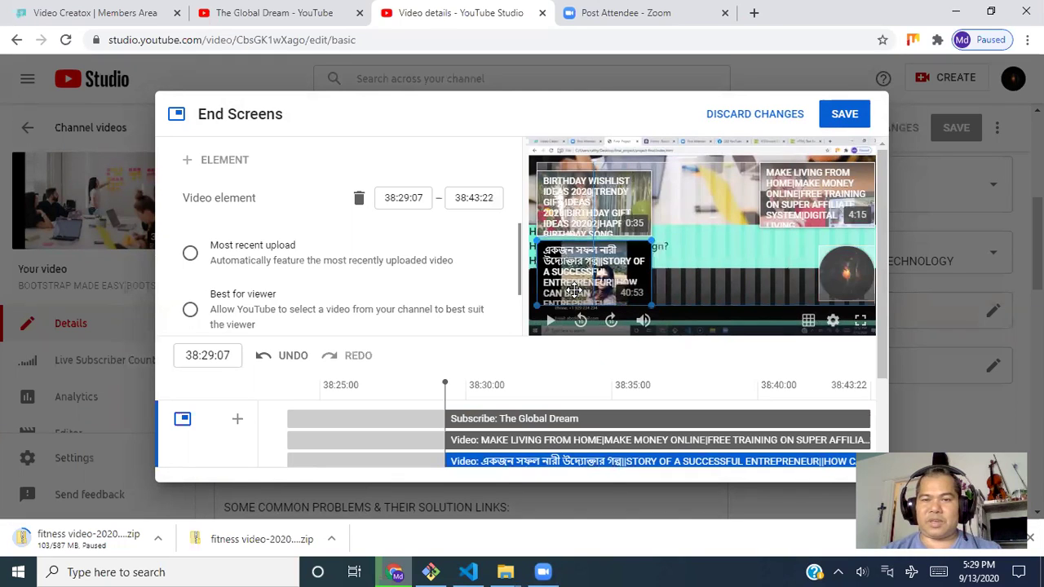
pyautogui.click(843, 117)
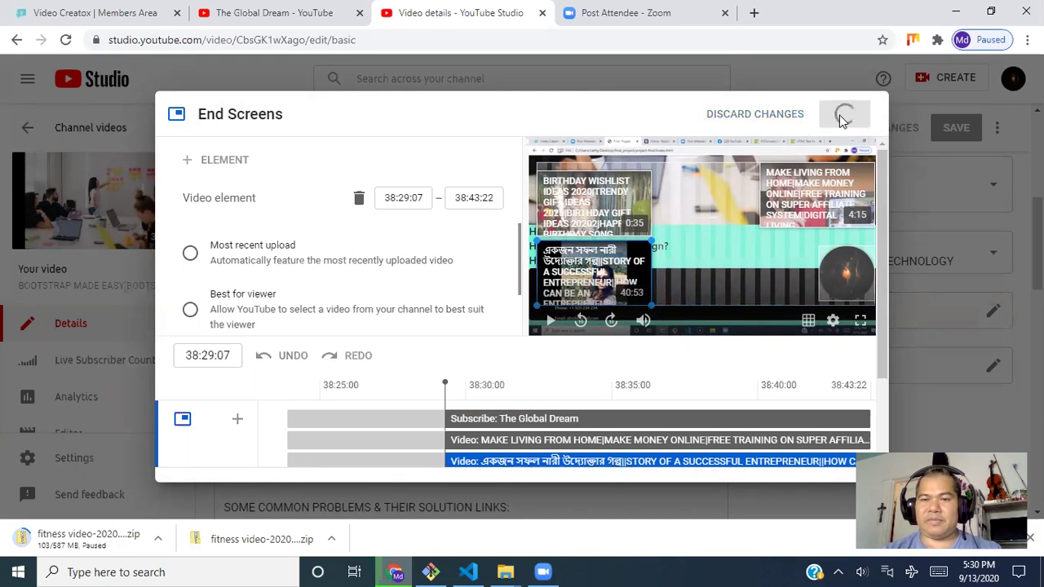
# - Add a video card for the HOW TO DOWNLOAD FACEBOOK VIDEO upload at the start of the video and save it
pyautogui.scroll(-2, 843, 322)
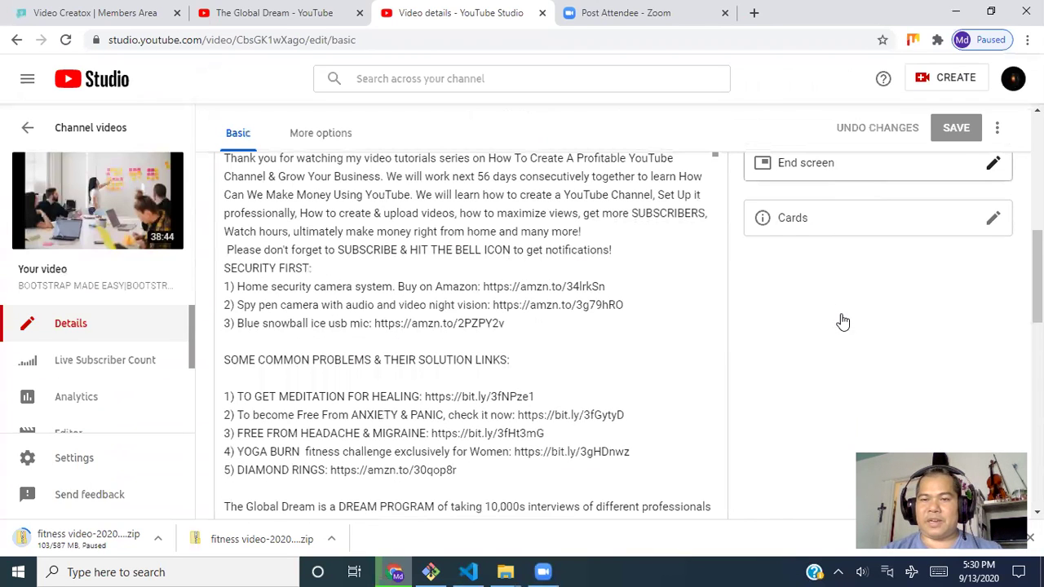
pyautogui.click(815, 231)
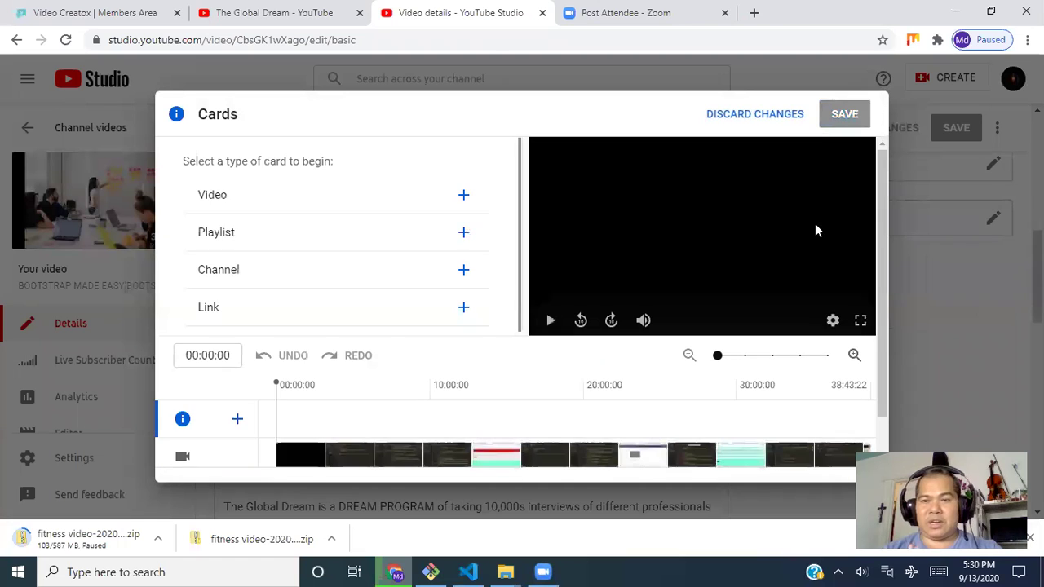
pyautogui.click(291, 204)
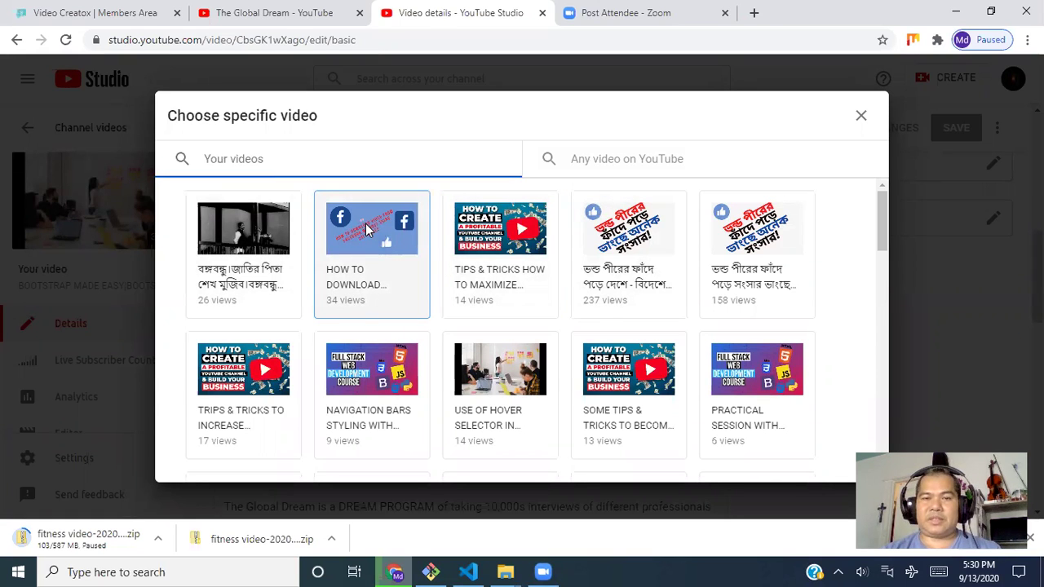
pyautogui.click(366, 230)
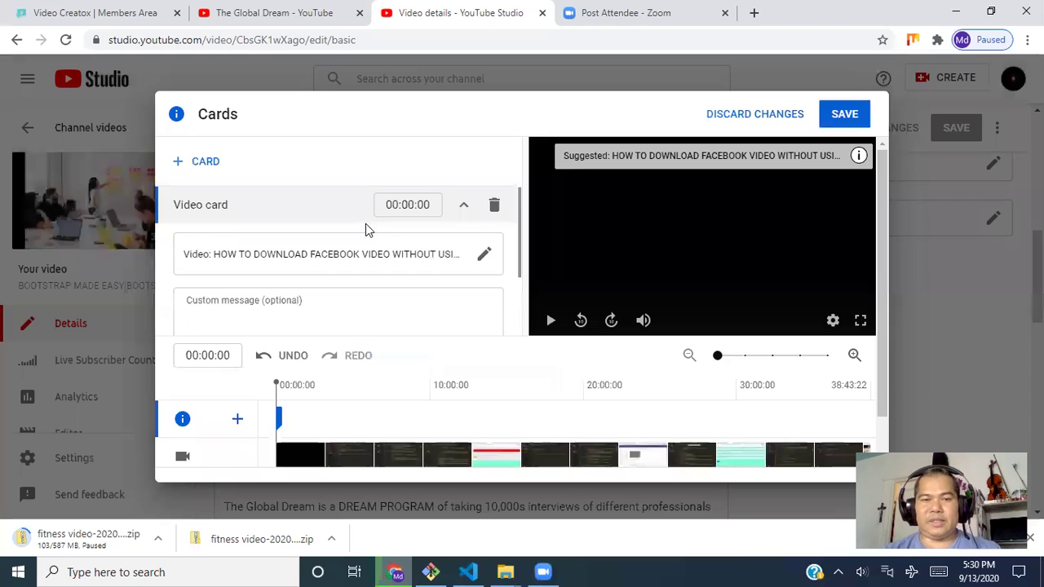
pyautogui.click(847, 116)
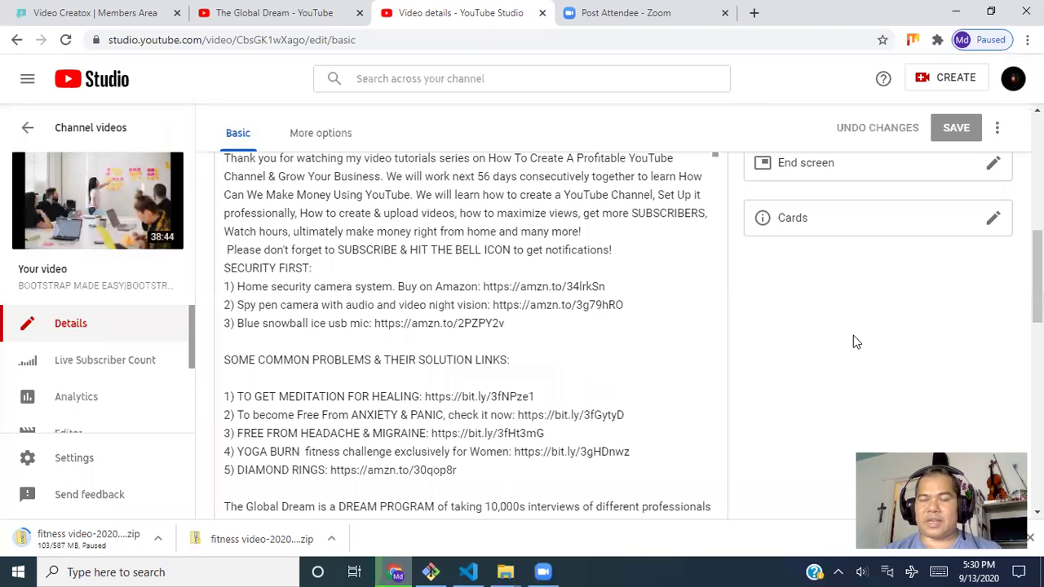
# - Add a playlist card for UNDERSTANDING CORE TECHNOLOGY, set its start time to 00:10:00, and save the cards
pyautogui.click(816, 230)
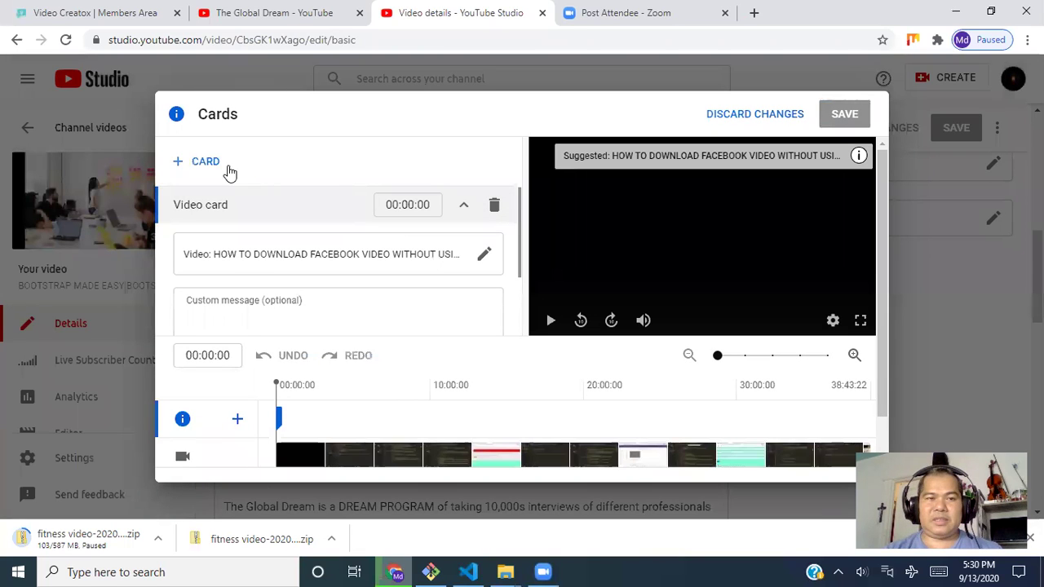
pyautogui.click(207, 162)
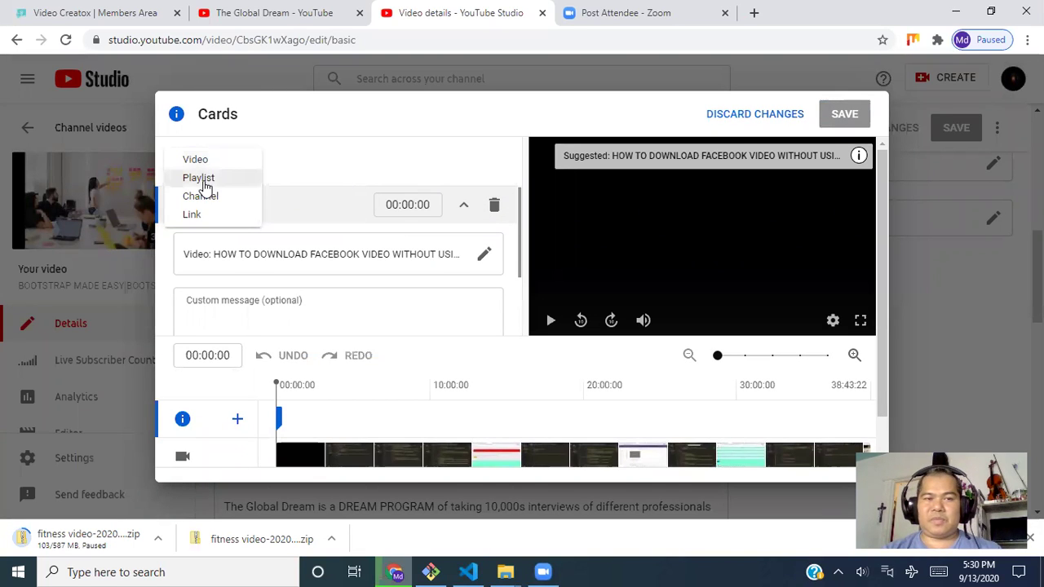
pyautogui.click(200, 180)
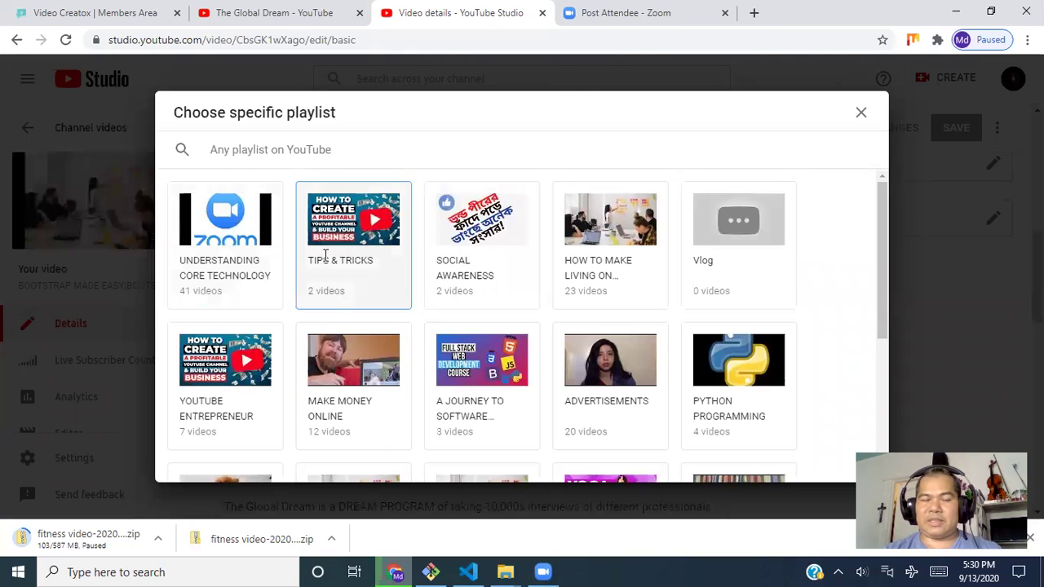
pyautogui.click(246, 218)
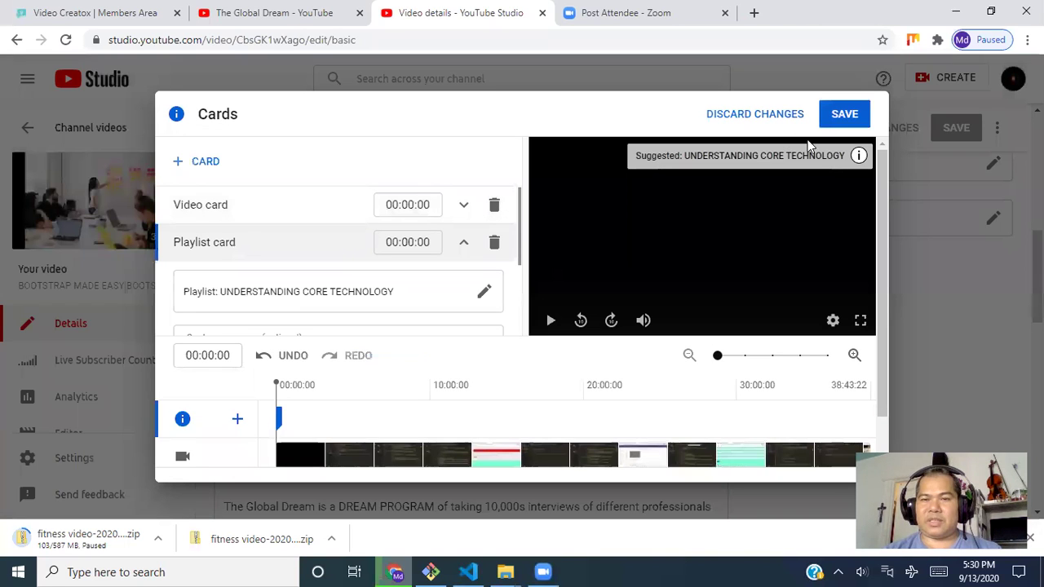
pyautogui.click(408, 244)
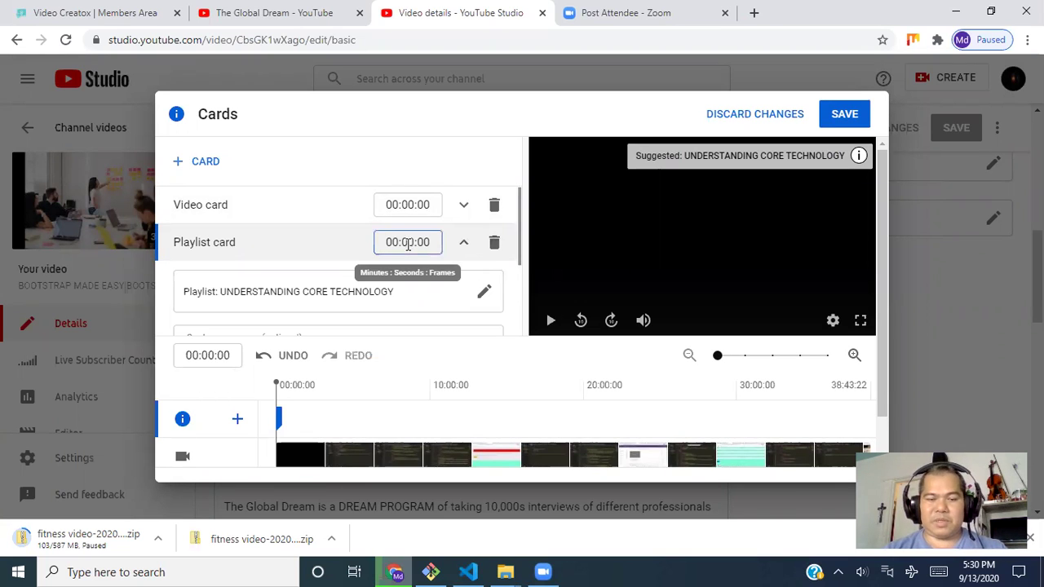
pyautogui.write('1')
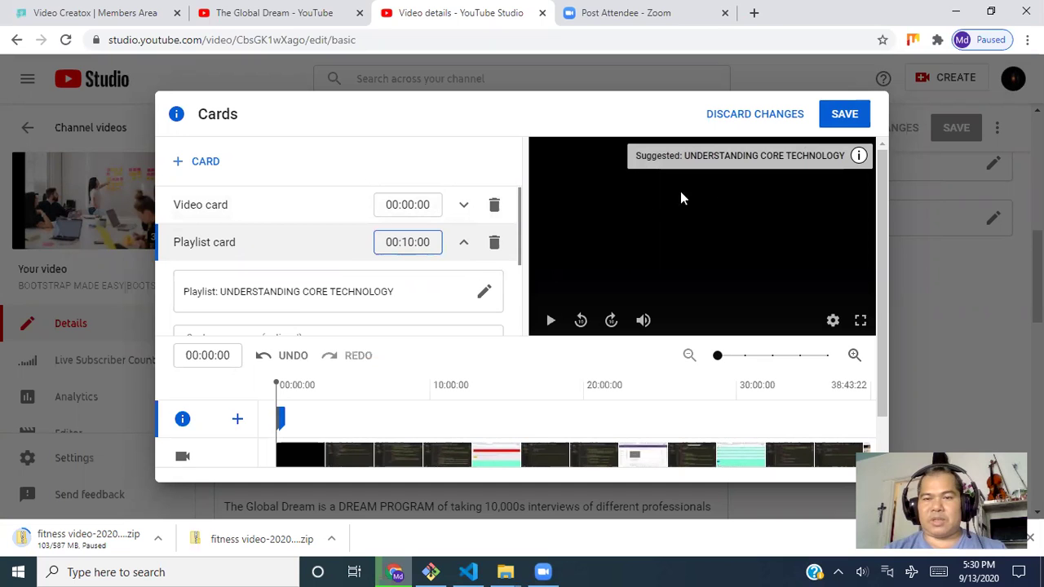
pyautogui.click(843, 115)
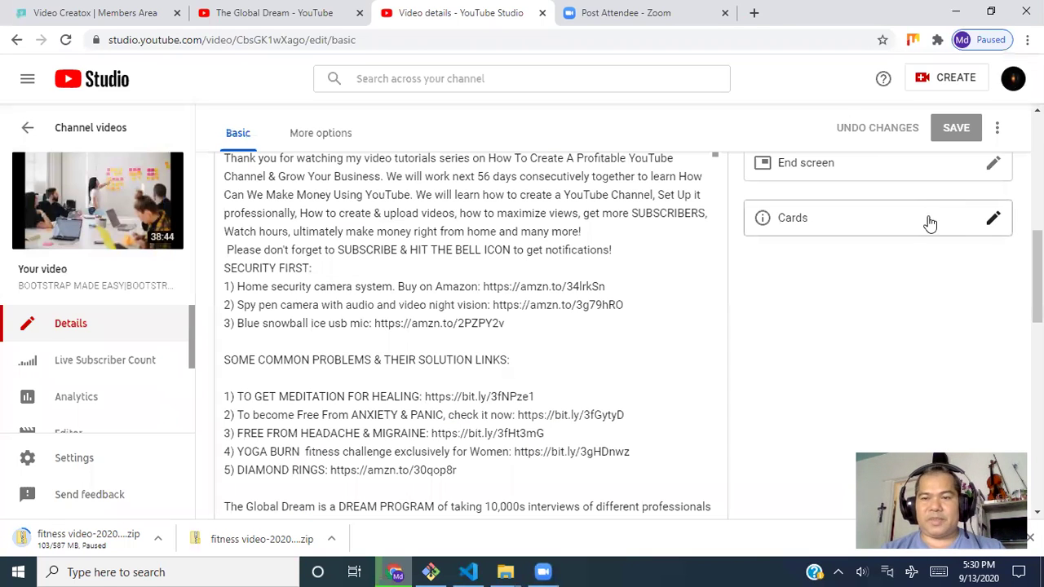
# - Reopen the video's cards and add a playlist card for MAKE MONEY ONLINE
pyautogui.click(872, 232)
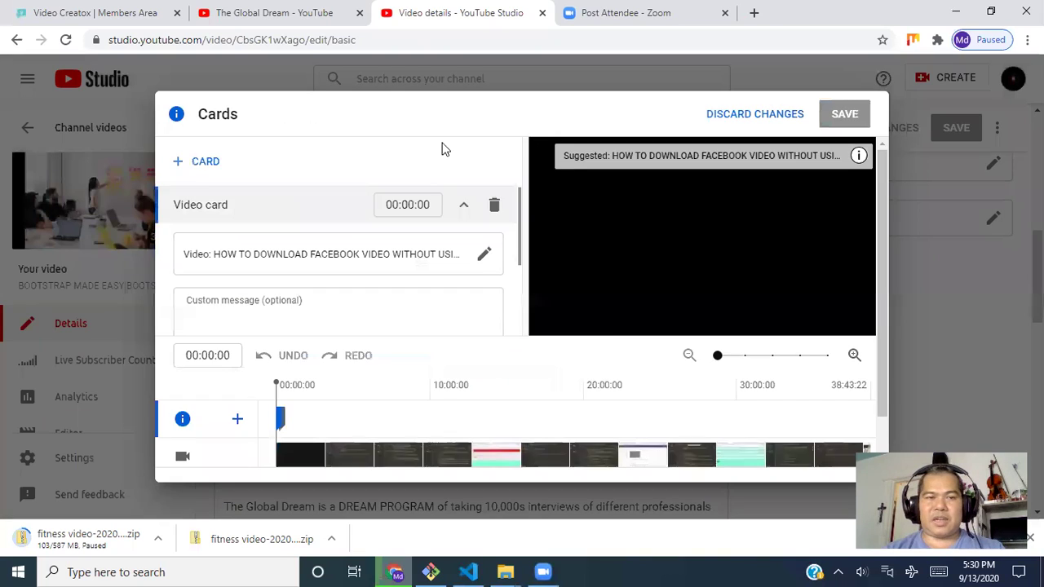
pyautogui.click(203, 167)
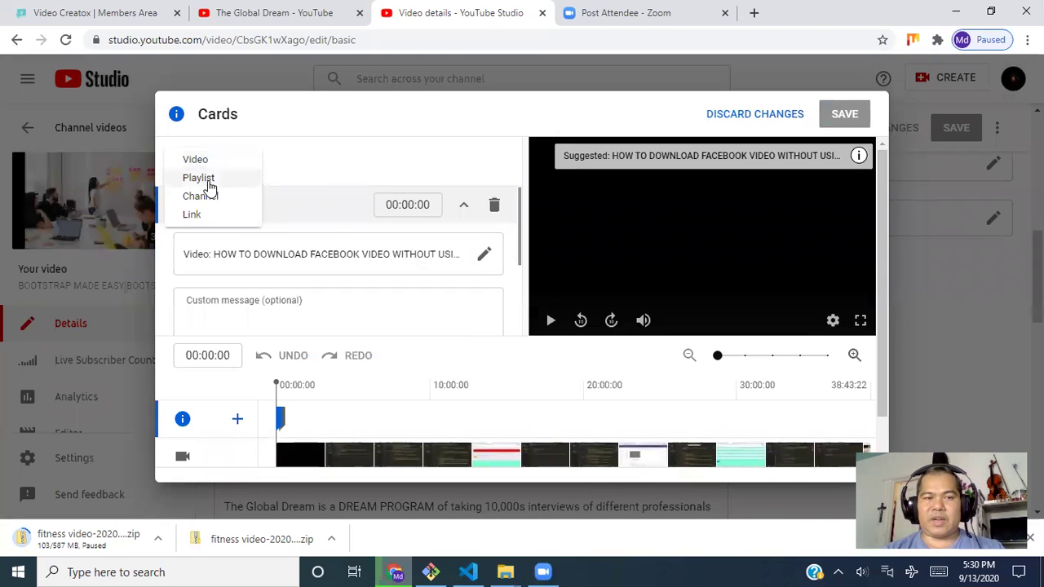
pyautogui.click(203, 180)
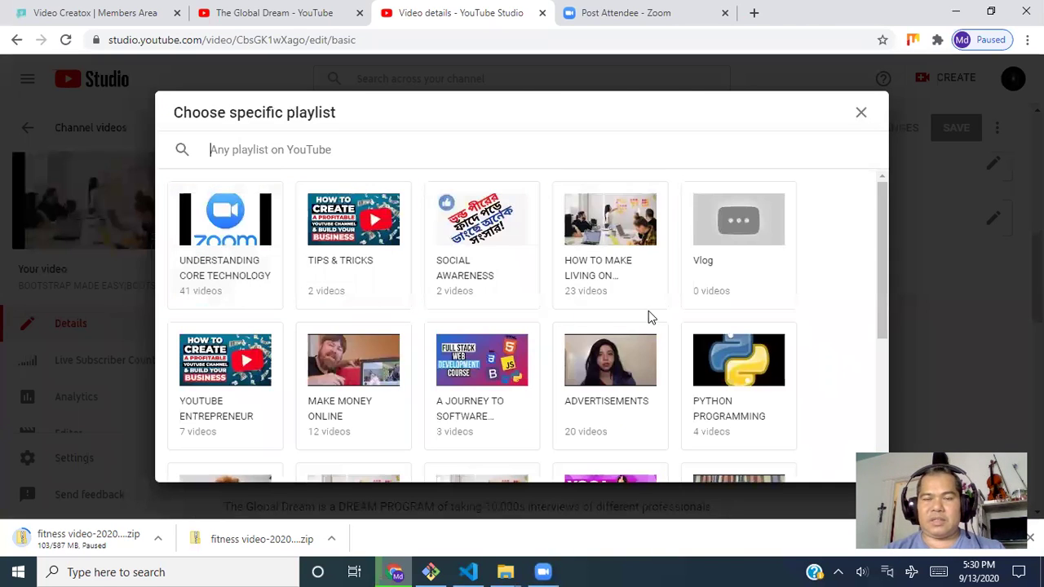
pyautogui.scroll(-3, 648, 311)
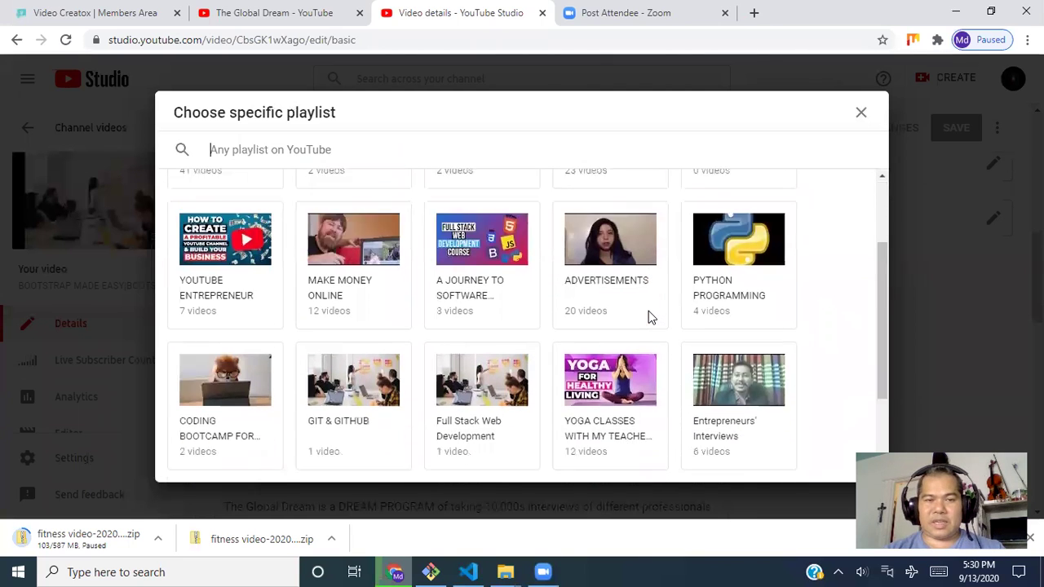
pyautogui.click(357, 202)
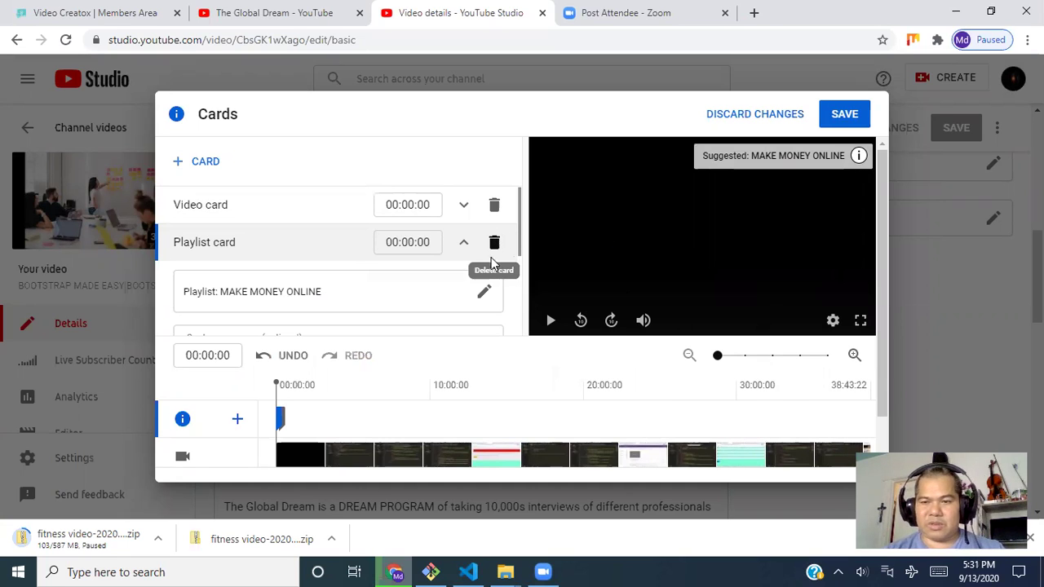
# - Set the video card's start time to 00:38:00 and save the cards
pyautogui.click(407, 205)
pyautogui.press('BackSpace')
pyautogui.press('BackSpace')
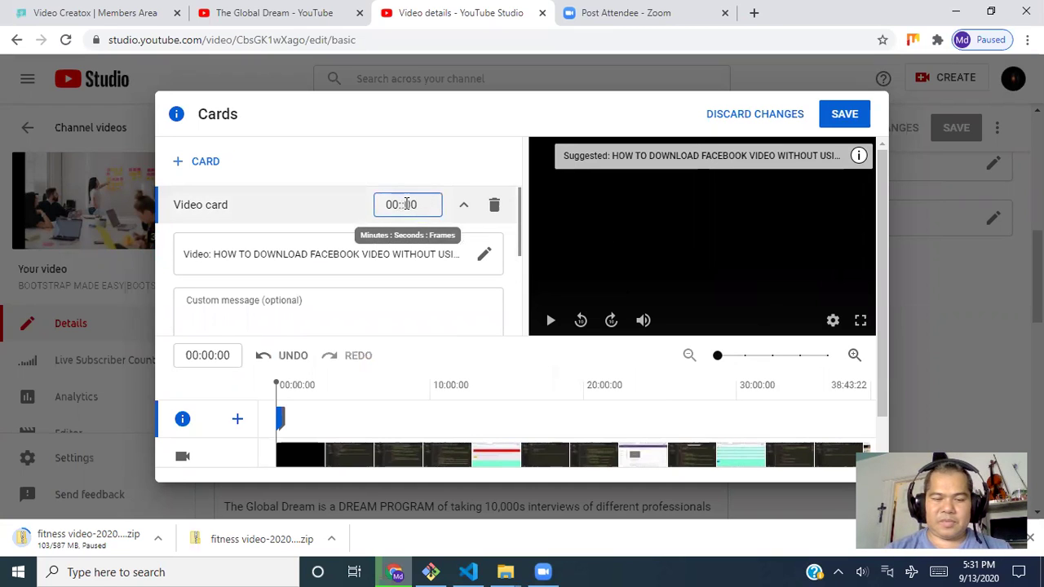
pyautogui.write('38:')
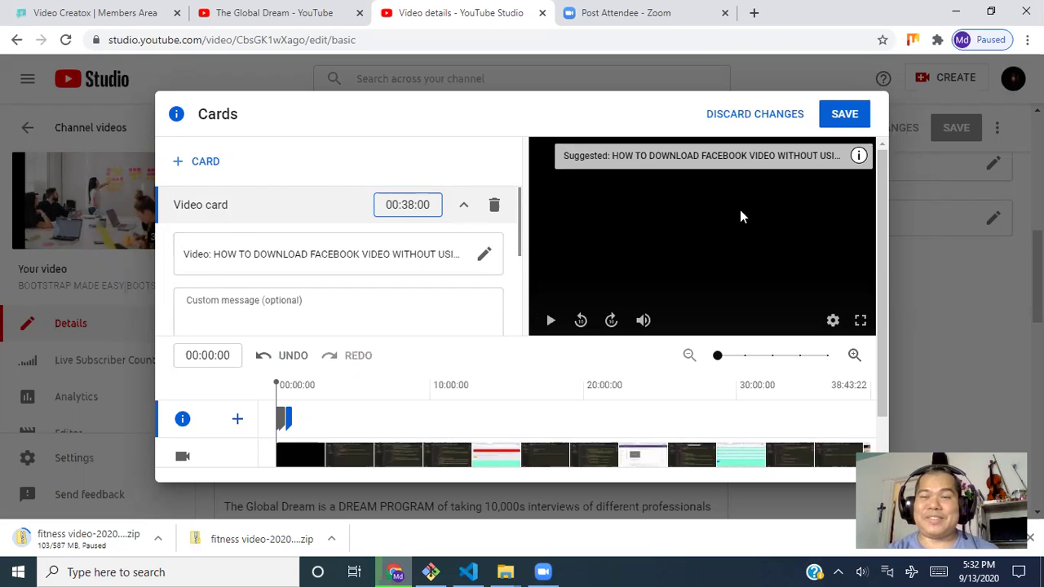
pyautogui.click(844, 116)
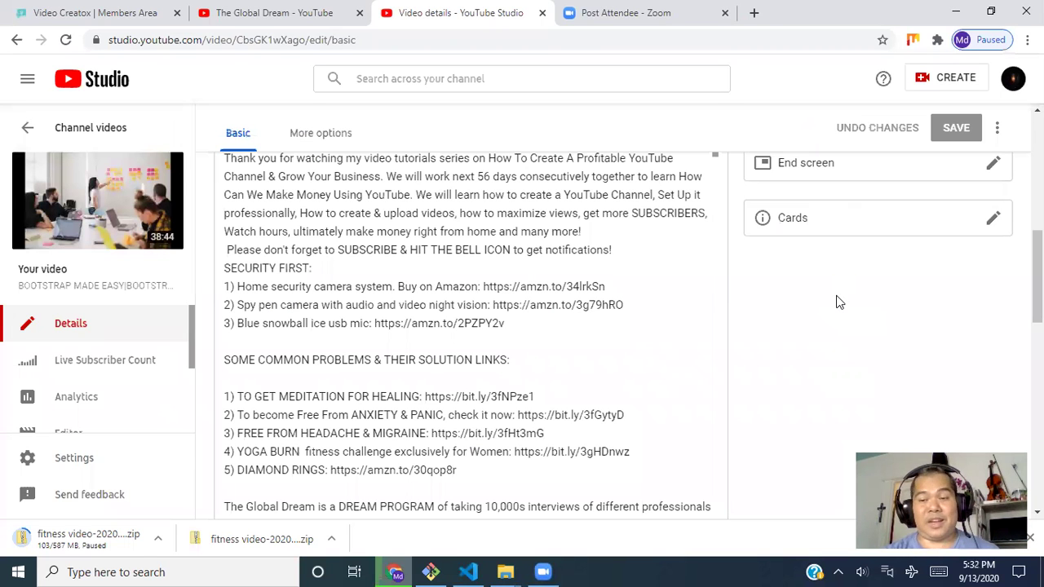
# - Clear all existing tags from the Bootstrap video's details
pyautogui.scroll(-8, 839, 302)
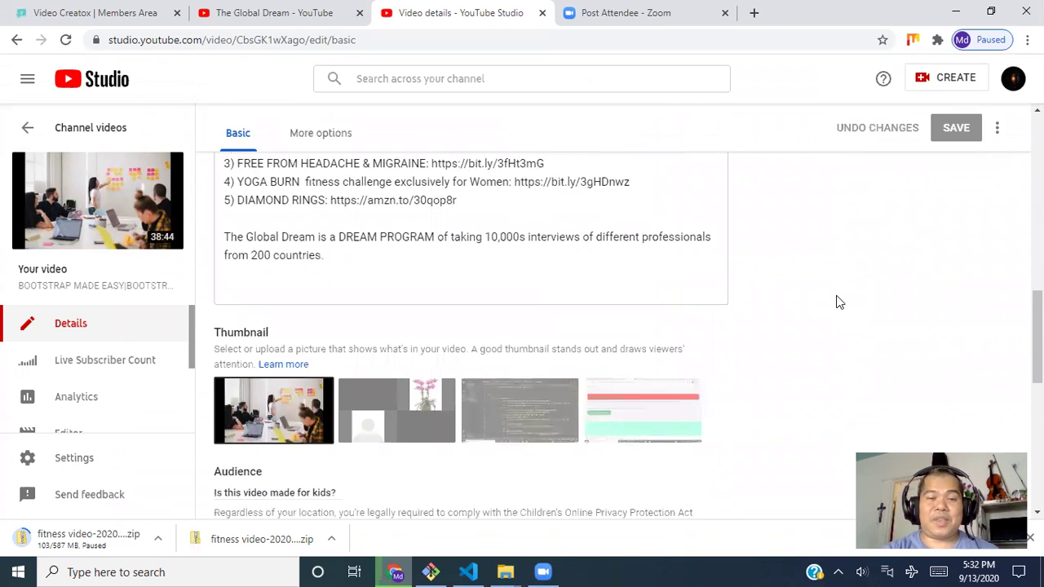
pyautogui.scroll(-2, 839, 303)
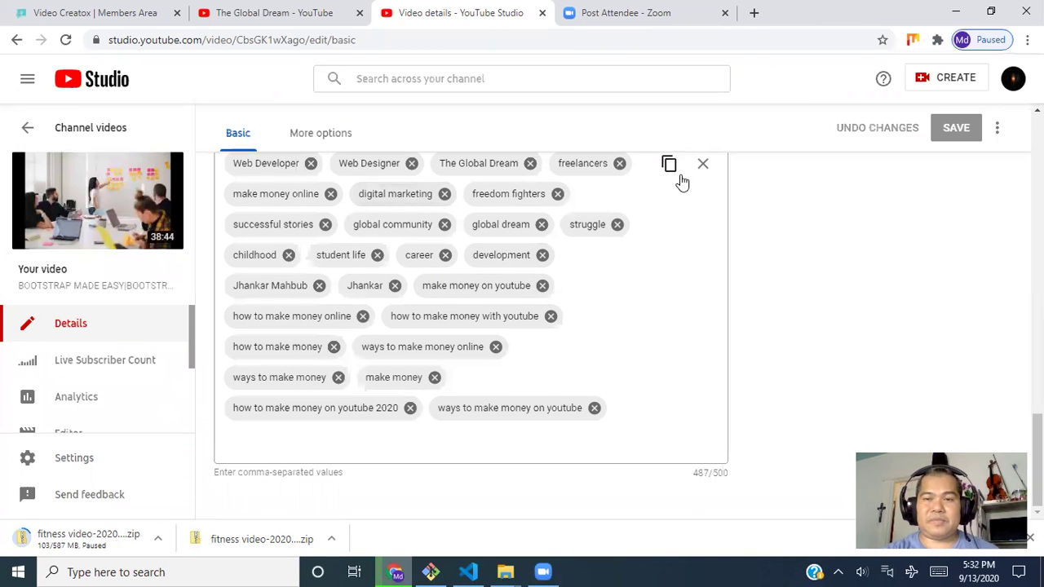
pyautogui.click(703, 165)
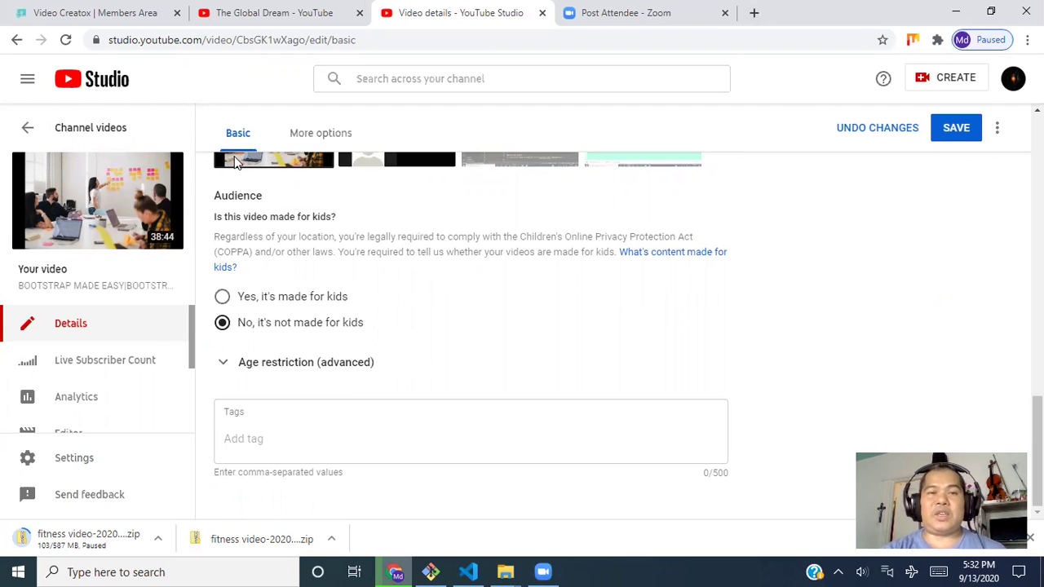
# - Switch to Blaster Online in a new browser tab and open its keyword research page
pyautogui.click(753, 11)
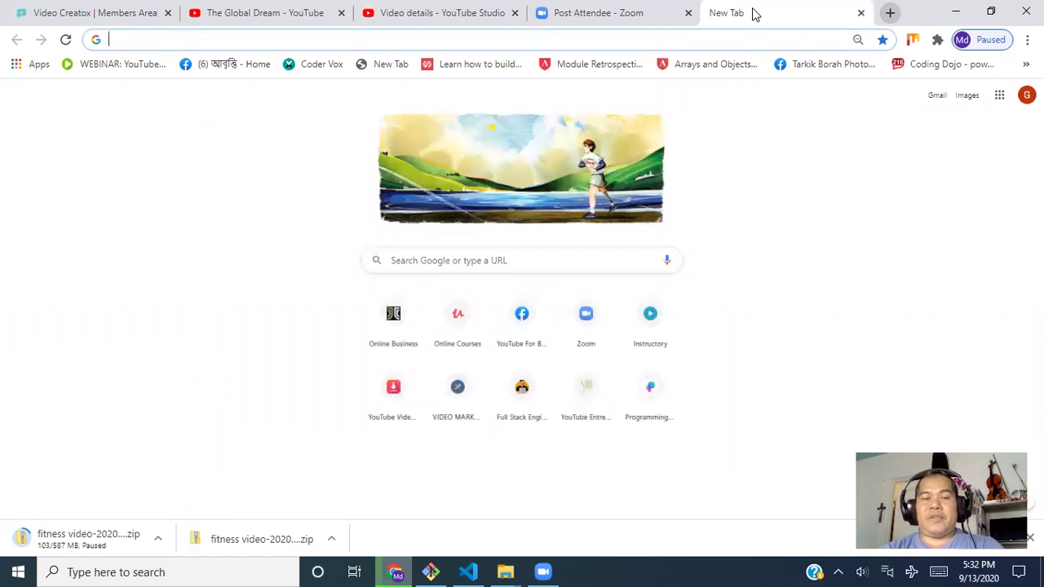
pyautogui.click(457, 392)
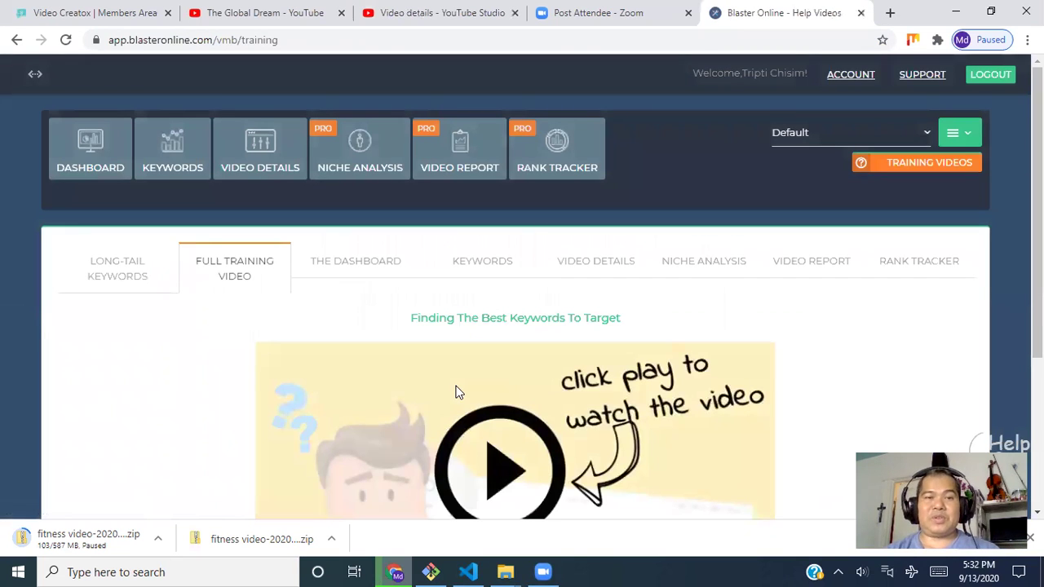
pyautogui.click(171, 151)
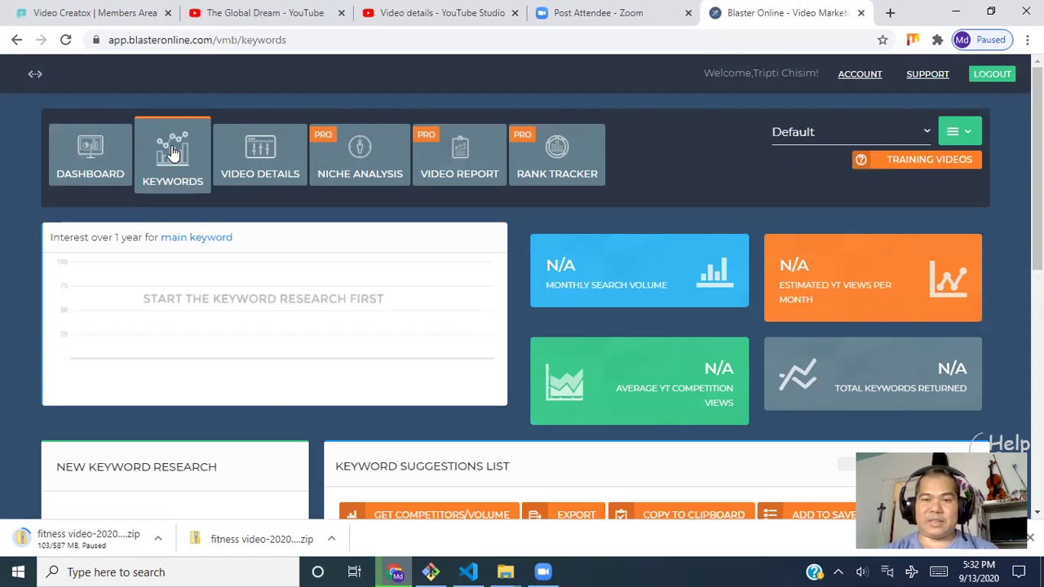
# - Run a worldwide keyword research for "How can get more subscribers for youtube channel"
pyautogui.scroll(-3, 171, 153)
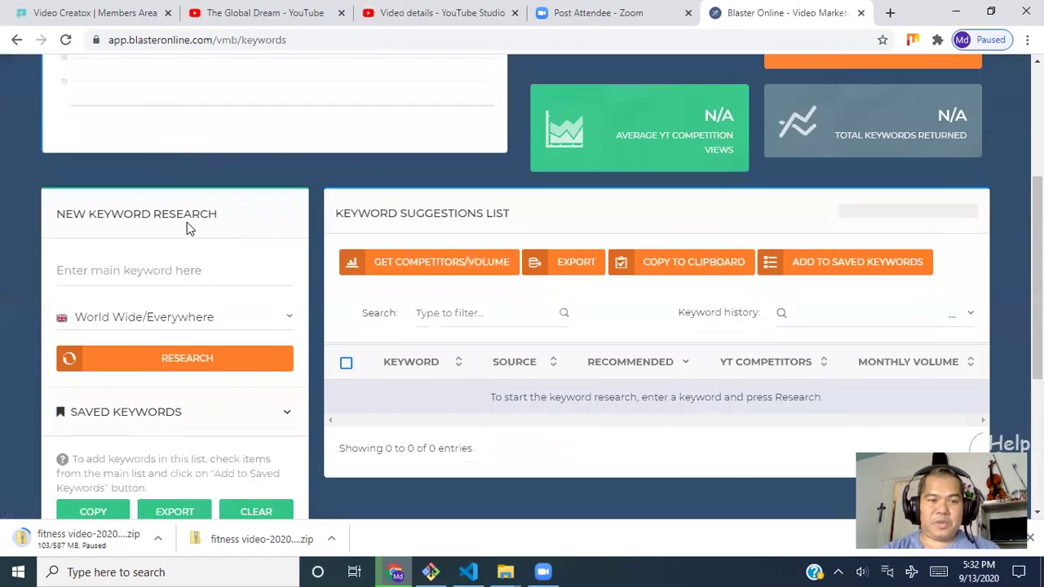
pyautogui.click(153, 270)
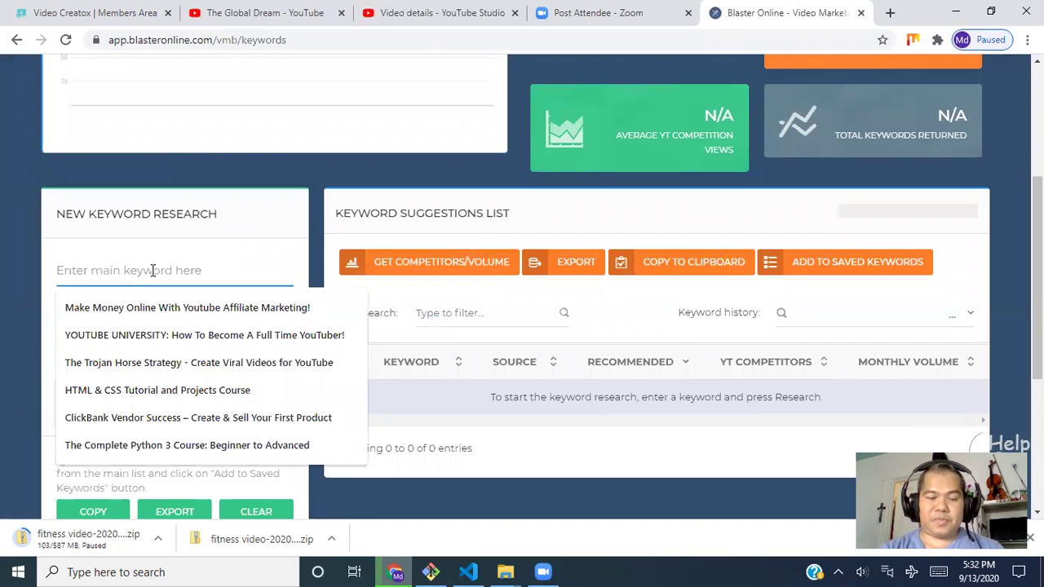
pyautogui.write('How ')
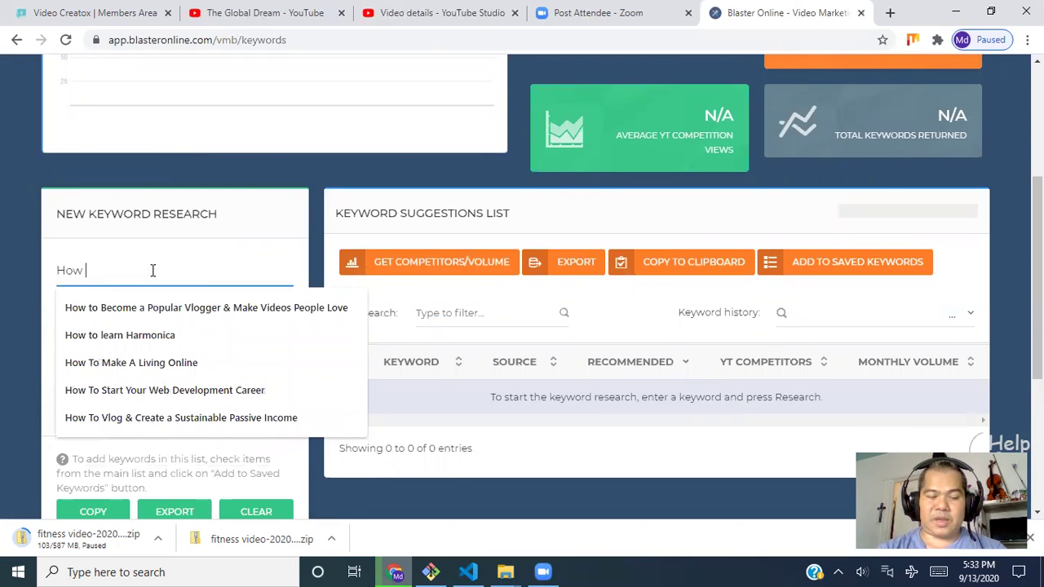
pyautogui.write('ca')
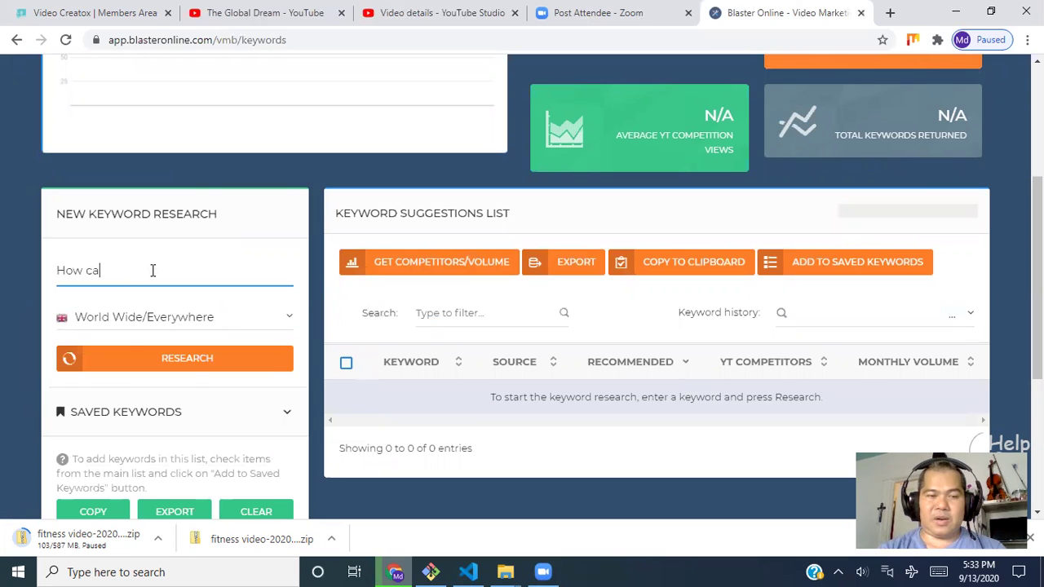
pyautogui.press('BackSpace')
pyautogui.press('BackSpace')
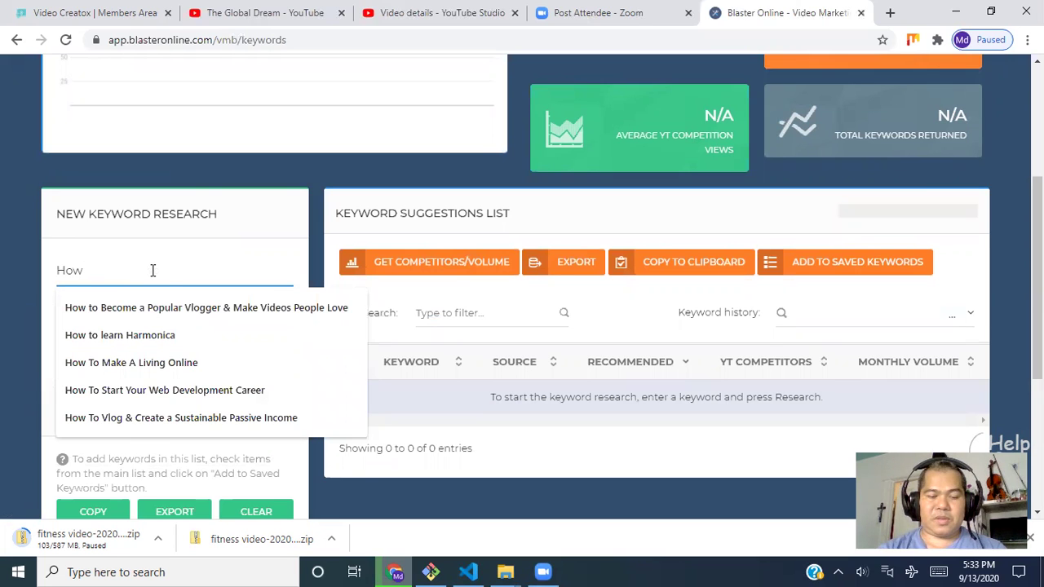
pyautogui.write('can ')
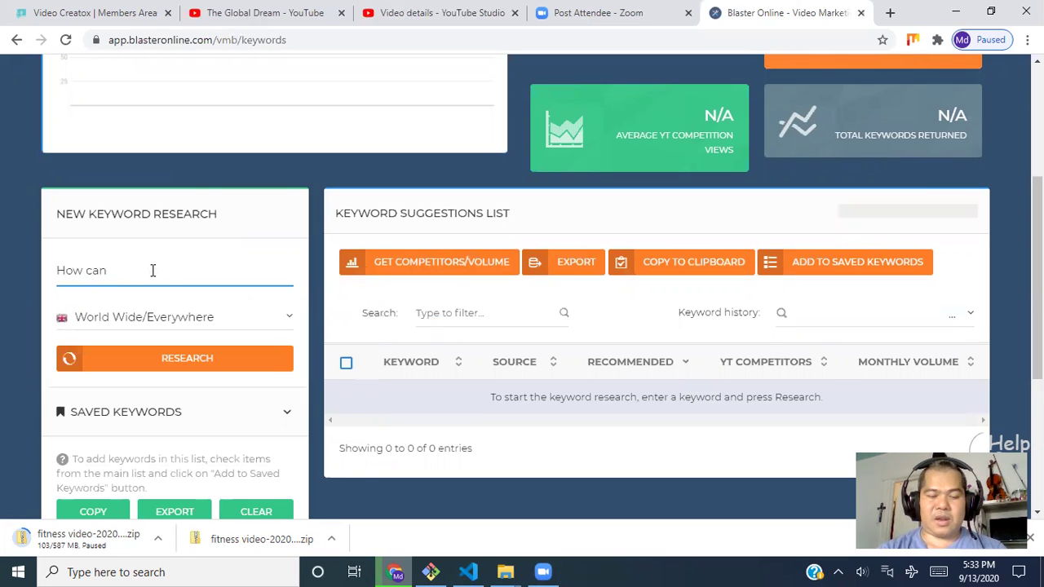
pyautogui.write('ge')
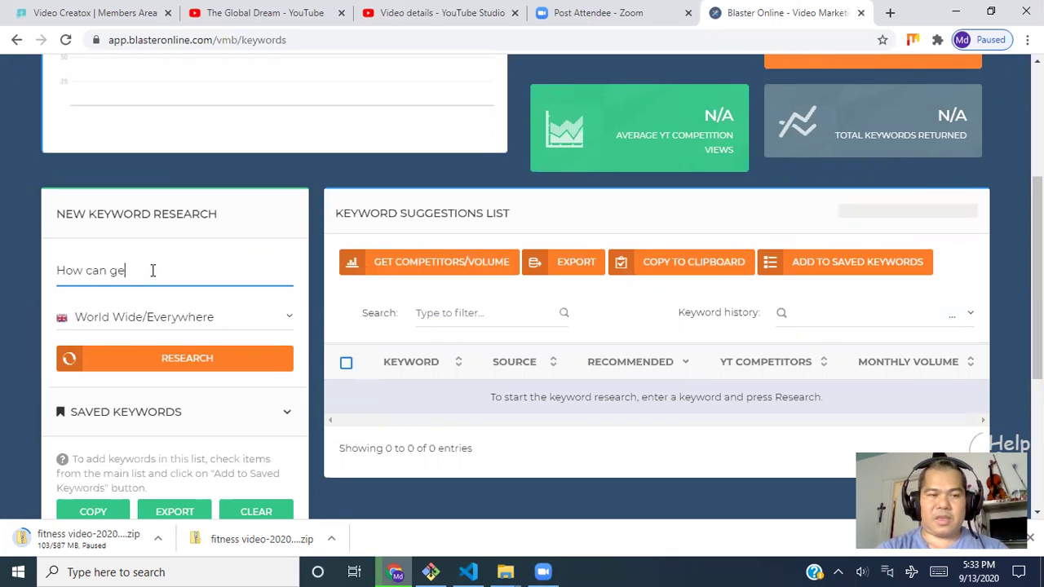
pyautogui.write('t more')
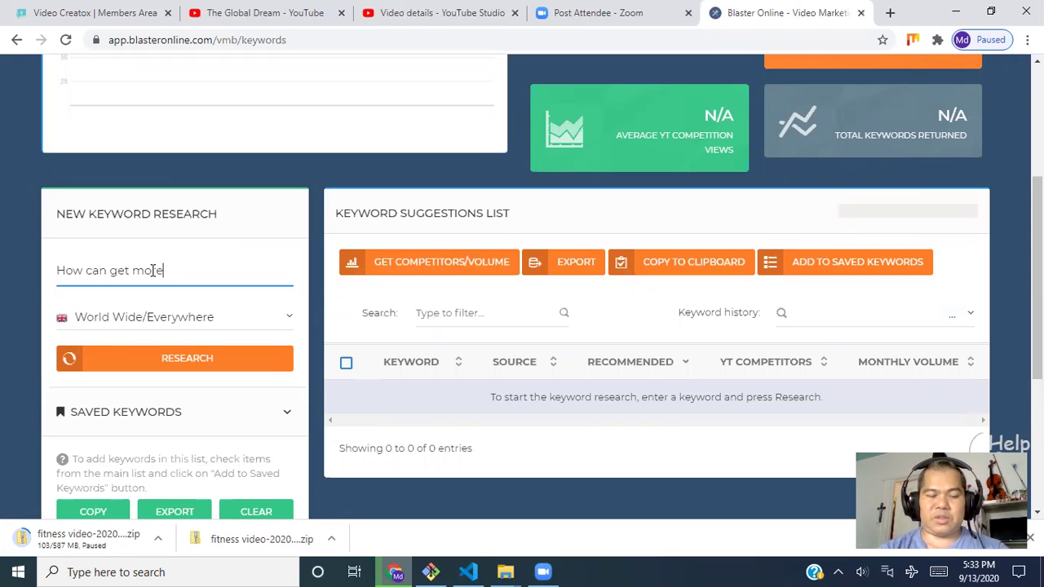
pyautogui.write(' subs')
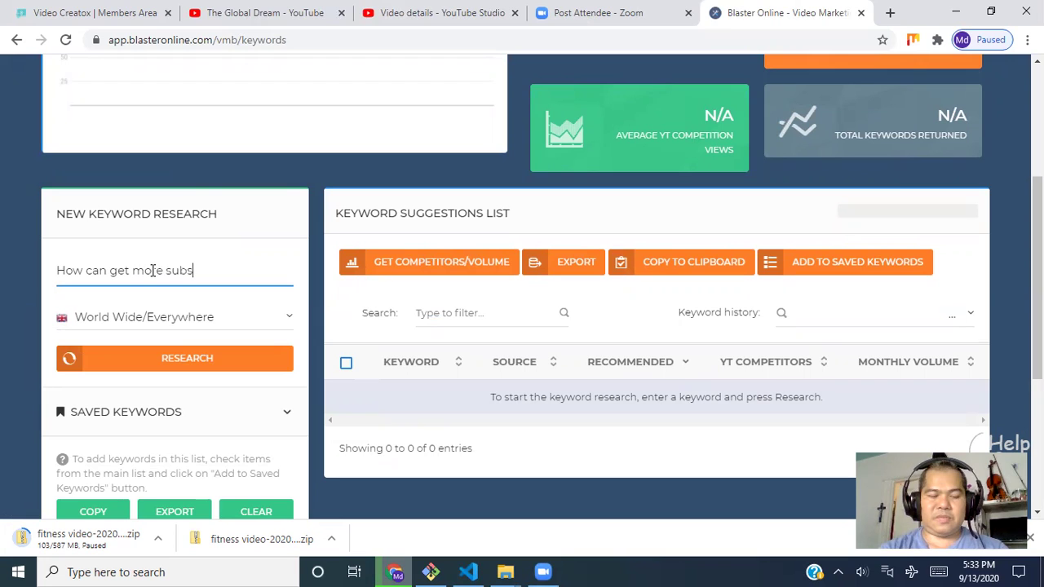
pyautogui.write('cribe')
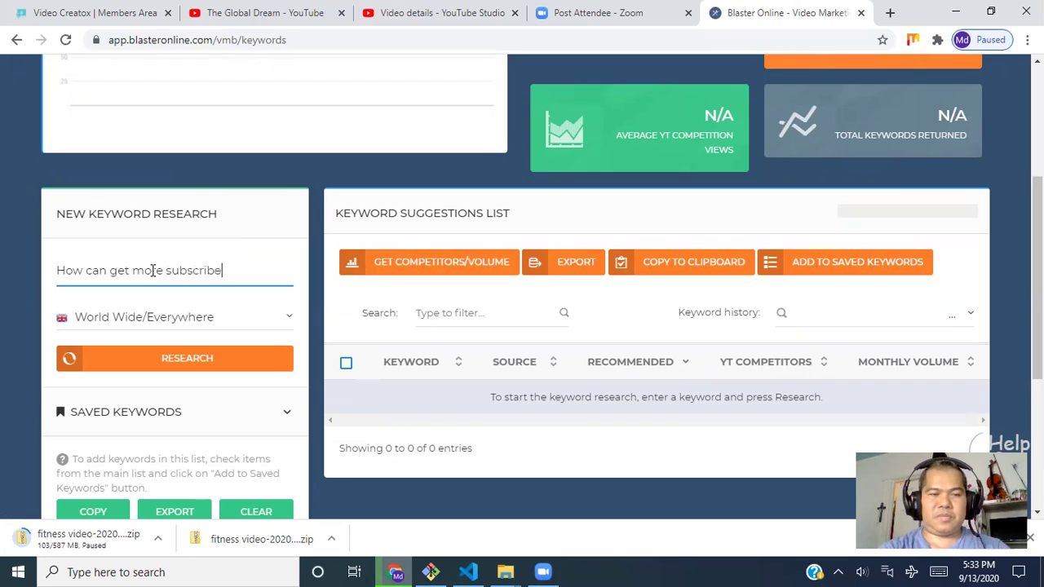
pyautogui.write('rs f')
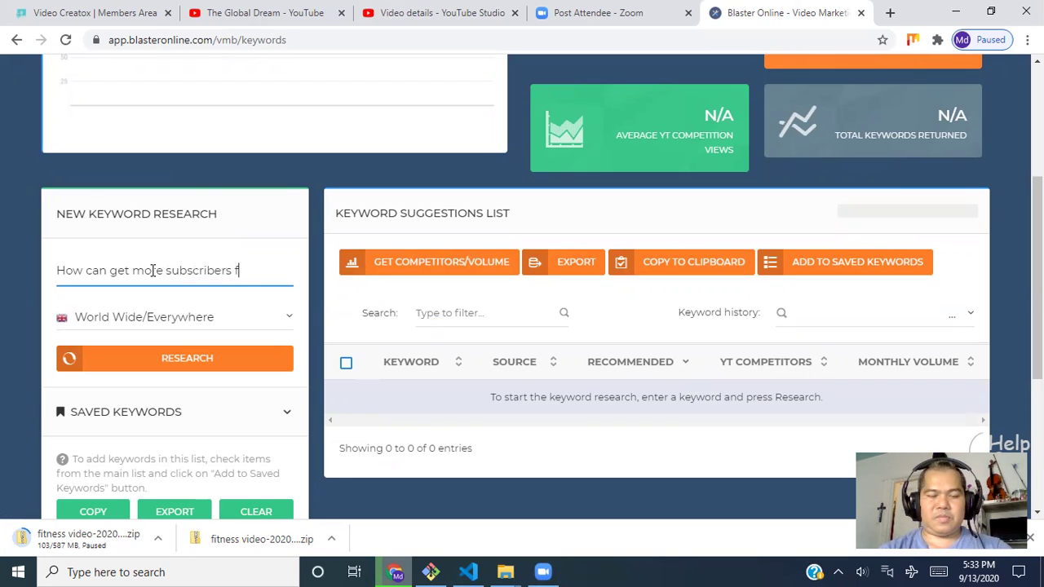
pyautogui.write('or youtub')
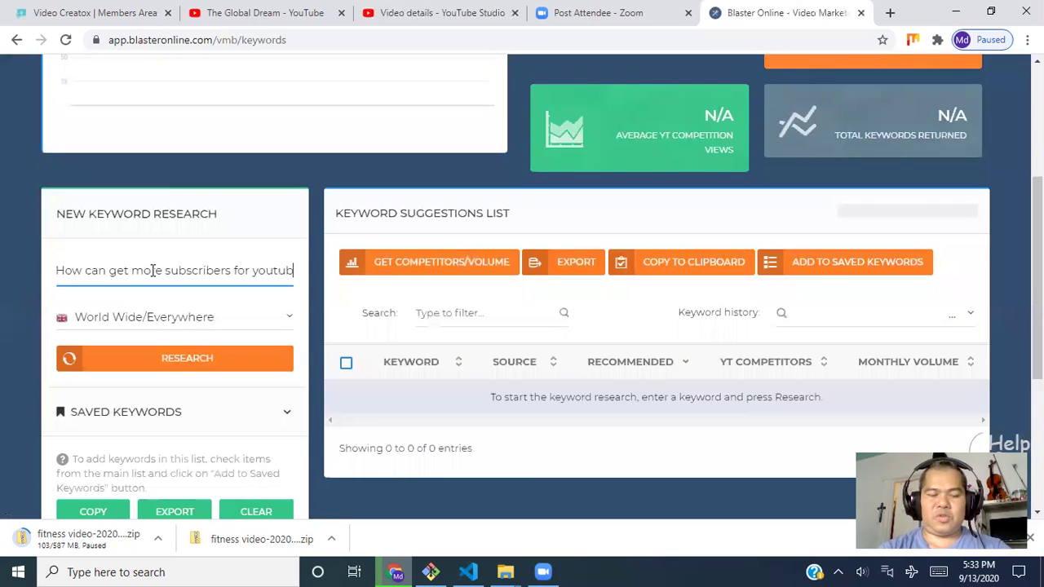
pyautogui.write('e channel')
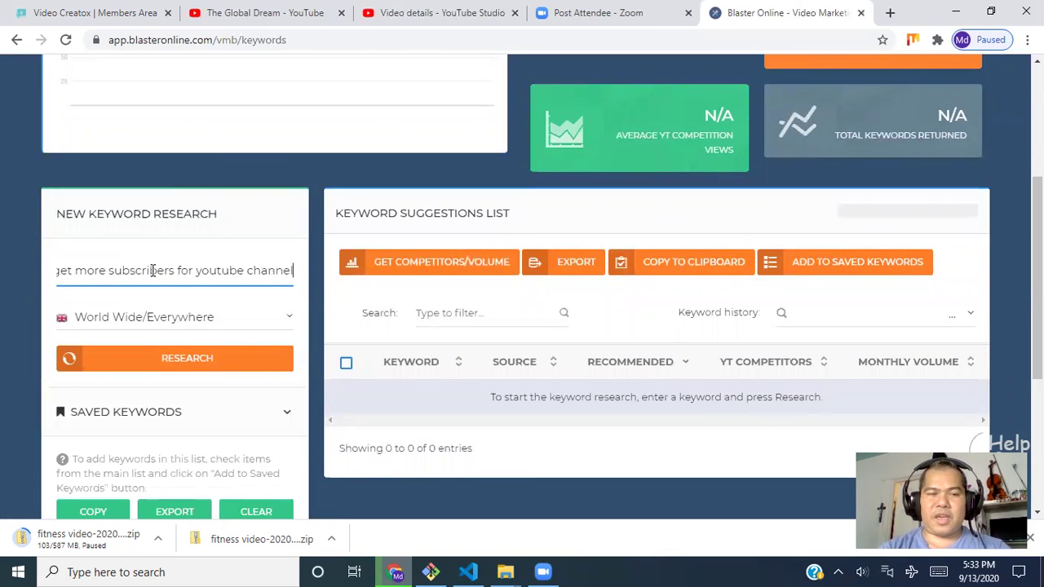
pyautogui.click(176, 361)
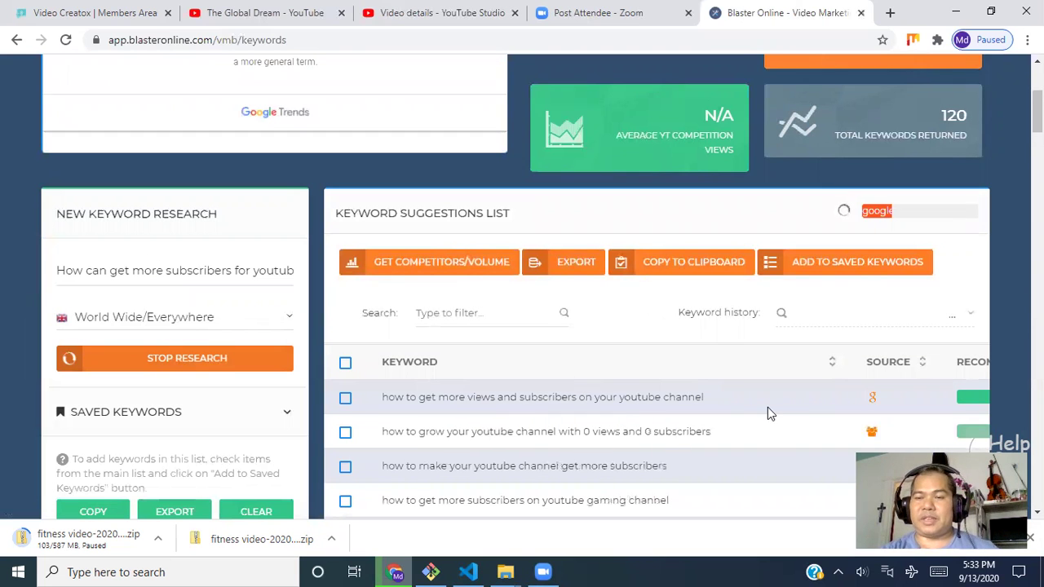
# - Check the suggestions' recommendation scores and select the first nine keywords, through "how can get more subscribers for youtube channel list free episodes"
pyautogui.scroll(-2, 767, 413)
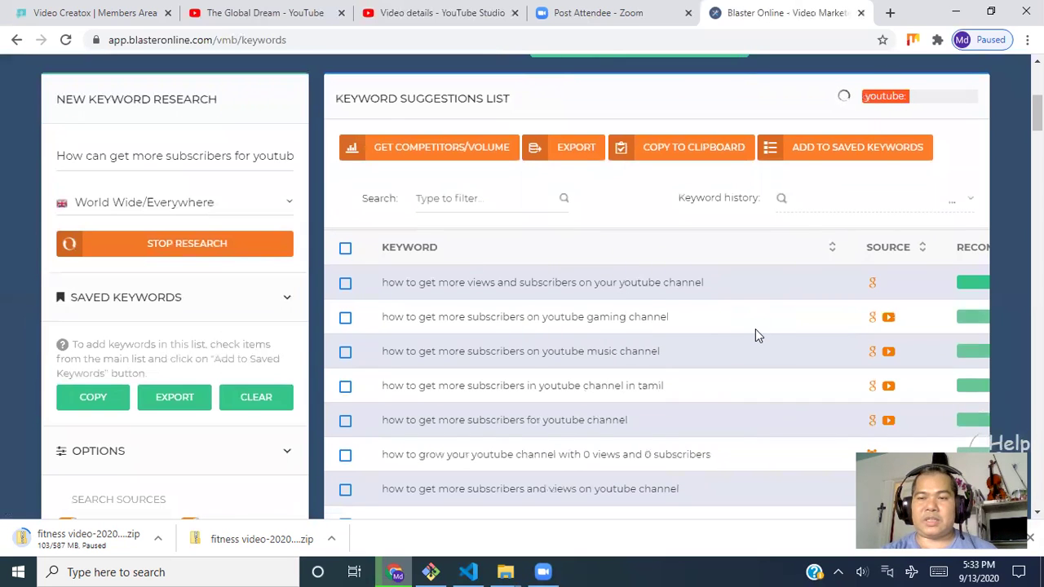
pyautogui.hscroll(4, 753, 329)
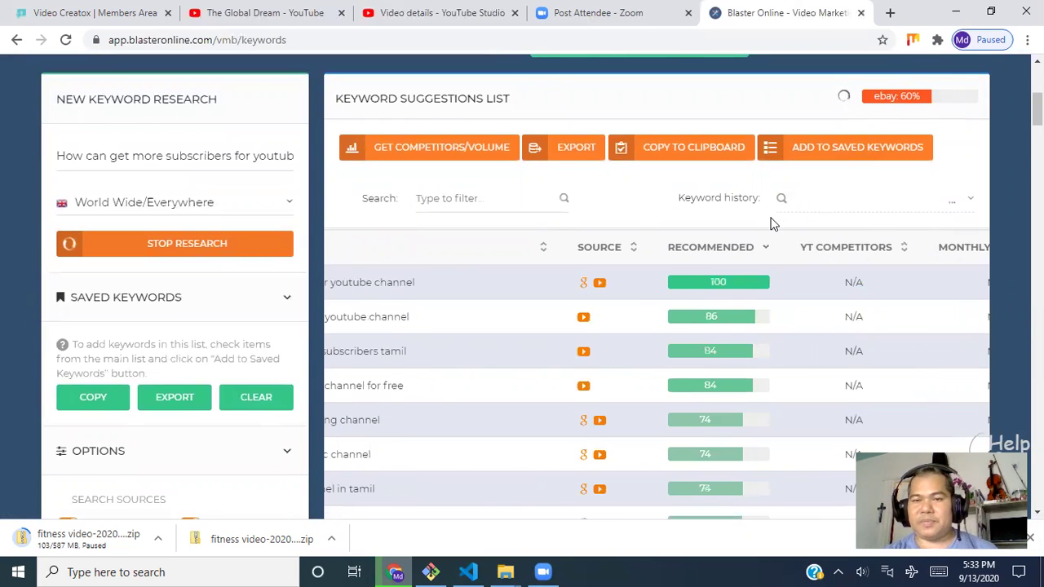
pyautogui.hscroll(-5, 629, 303)
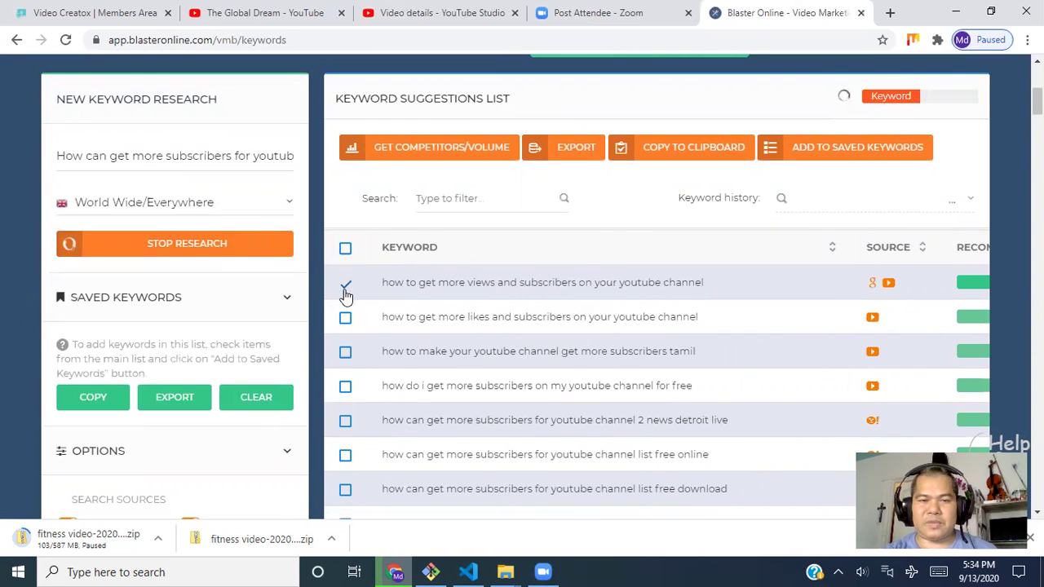
pyautogui.click(345, 352)
pyautogui.click(345, 388)
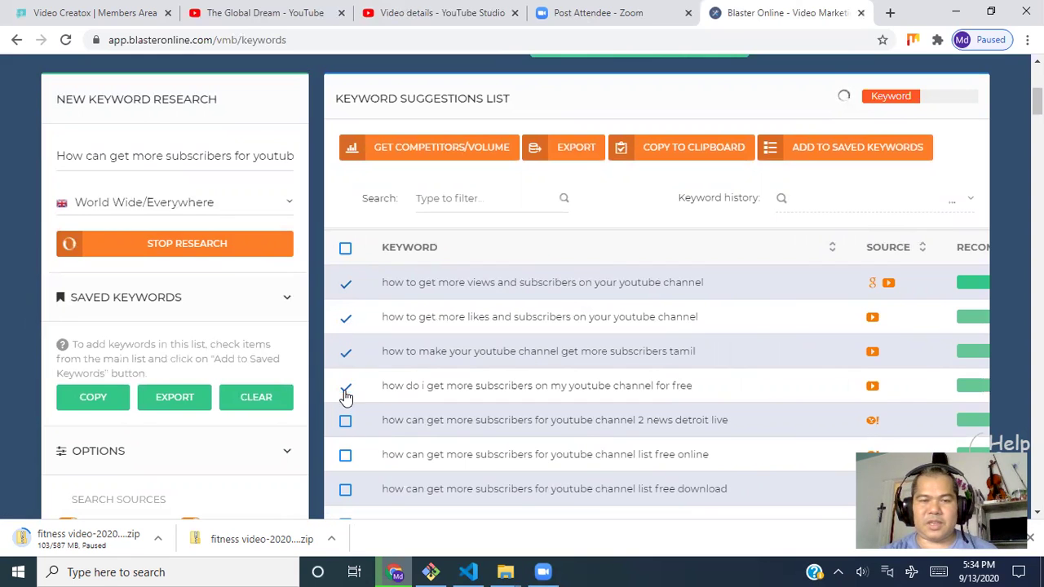
pyautogui.click(345, 420)
pyautogui.click(345, 456)
pyautogui.click(345, 490)
pyautogui.scroll(-2, 495, 442)
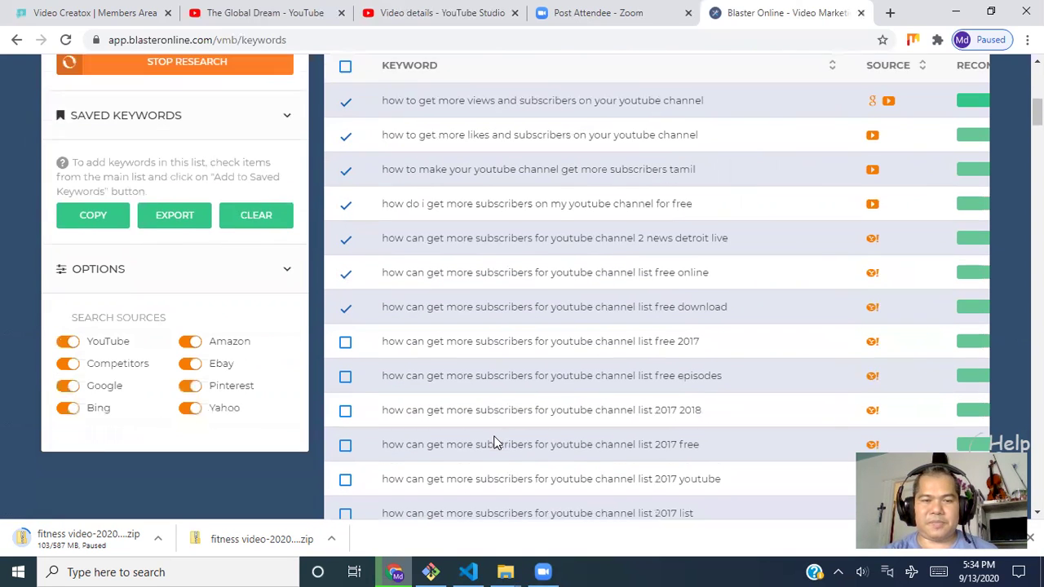
pyautogui.click(346, 324)
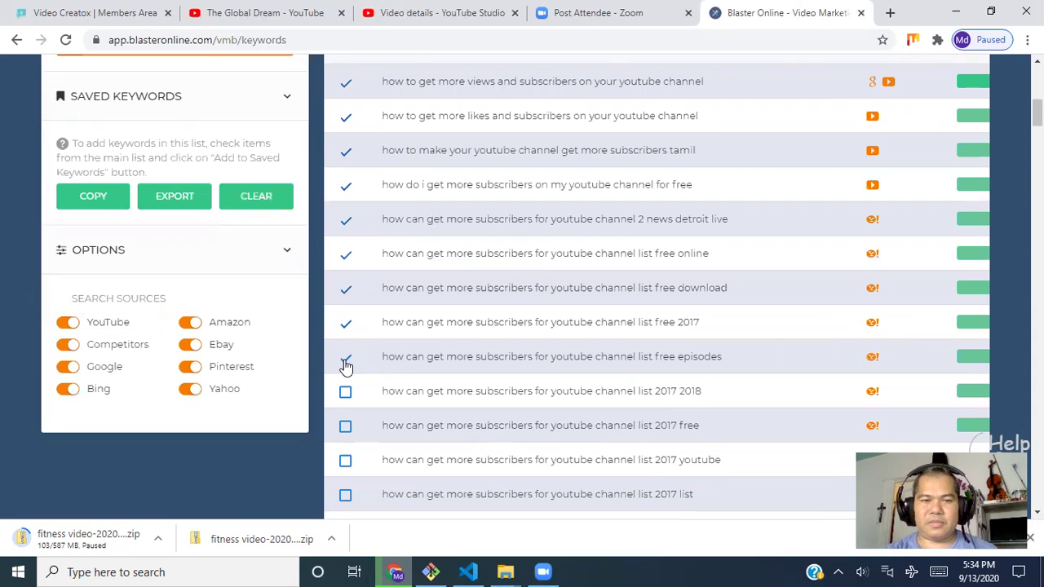
pyautogui.hscroll(3, 710, 346)
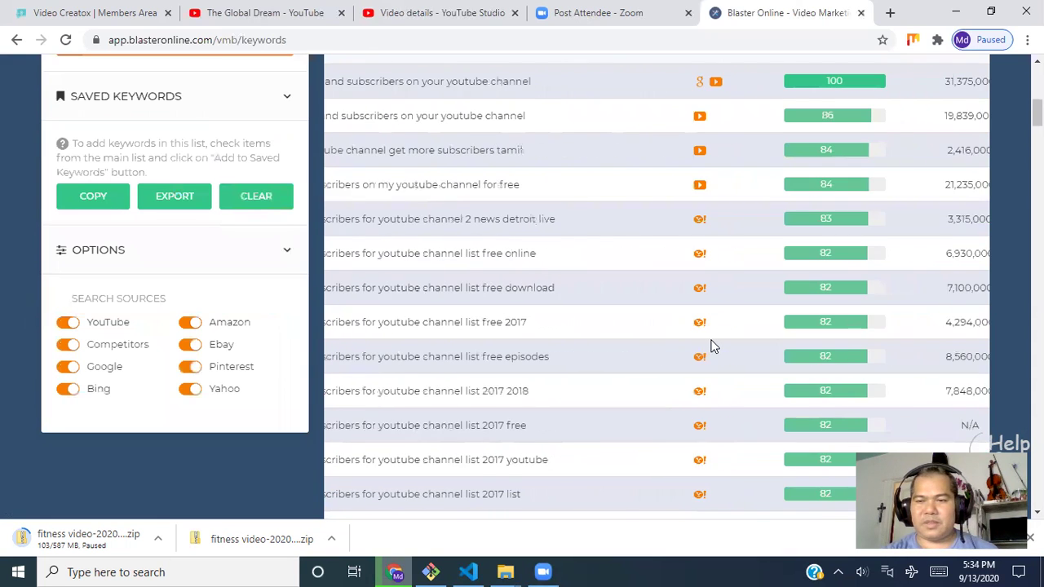
# - Check the YT competitors figures of the suggested keywords and copy all checked keywords to the clipboard
pyautogui.hscroll(2, 708, 346)
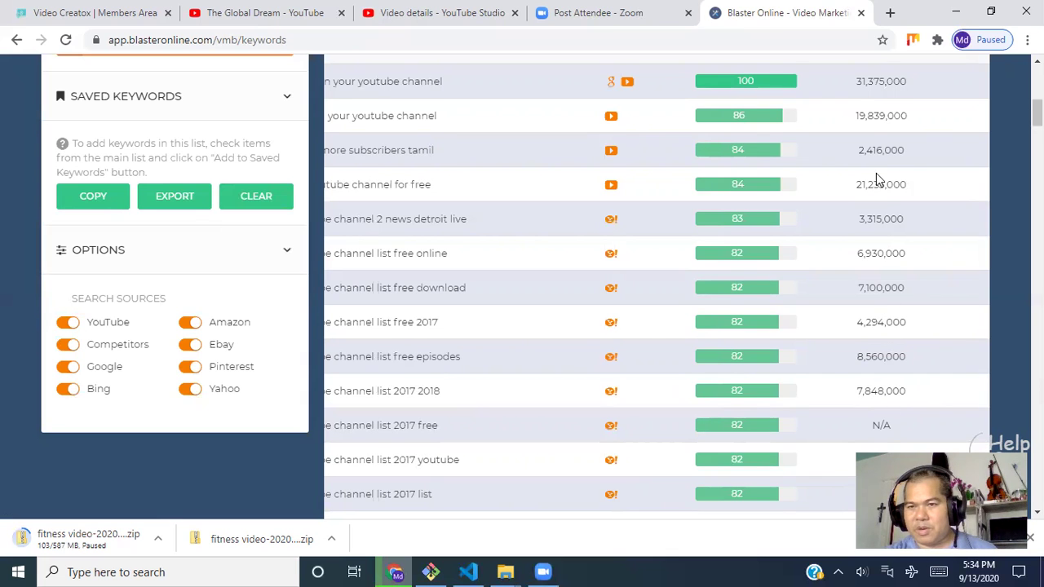
pyautogui.scroll(2, 874, 143)
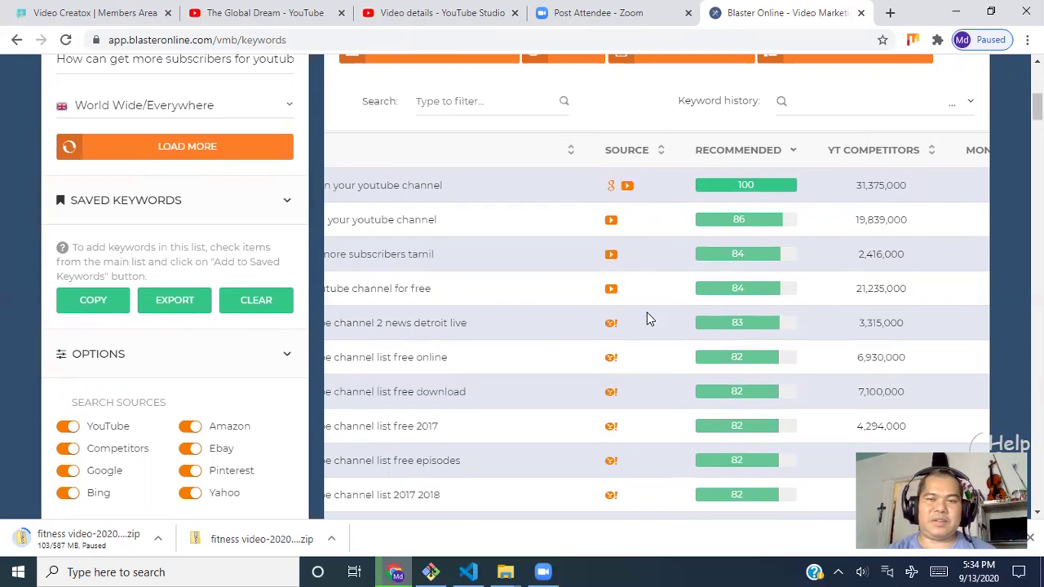
pyautogui.hscroll(-3, 546, 356)
pyautogui.hscroll(-3, 545, 357)
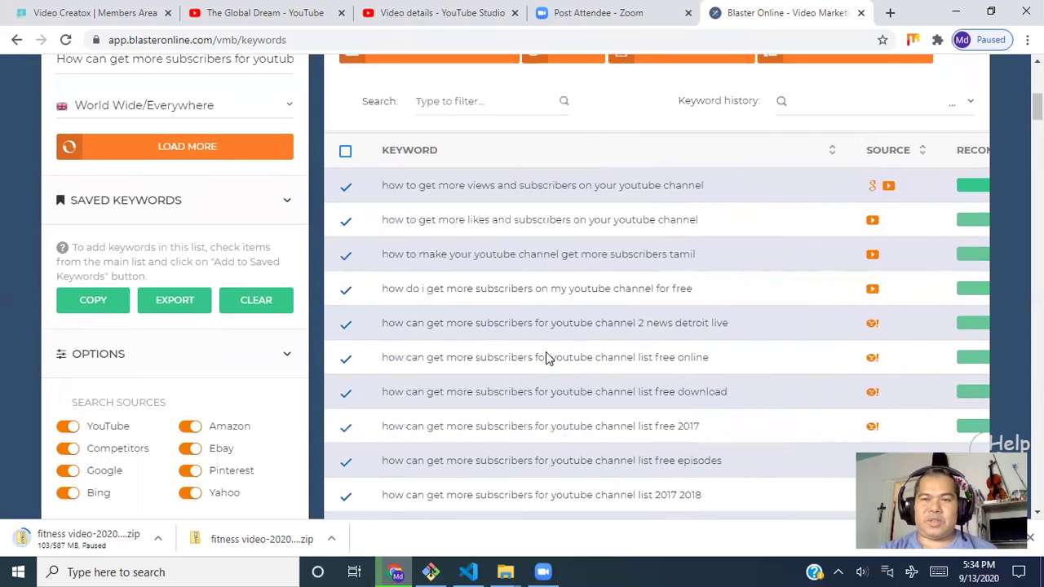
pyautogui.scroll(1, 568, 321)
pyautogui.scroll(3, 568, 321)
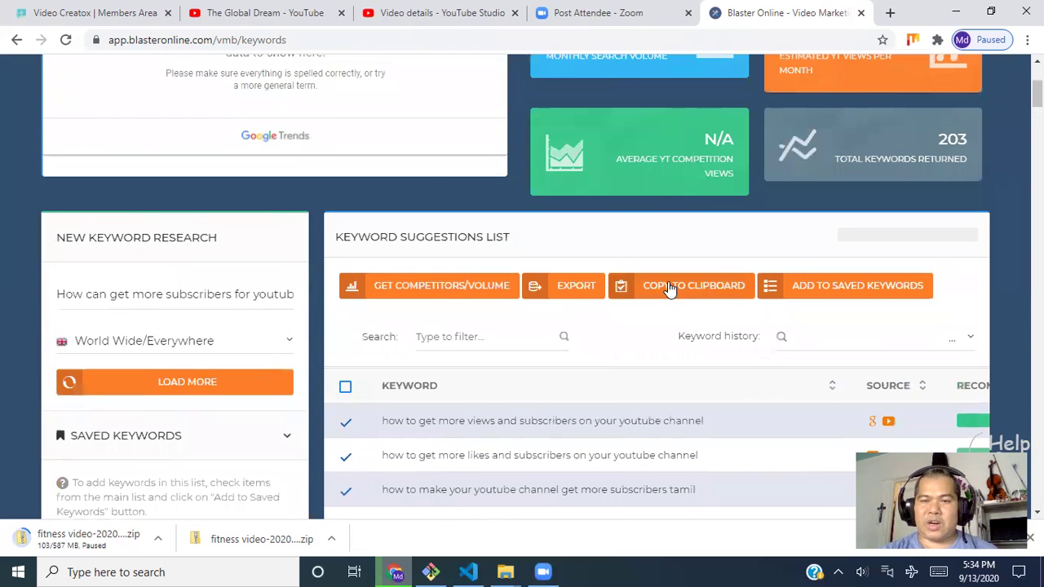
pyautogui.click(669, 289)
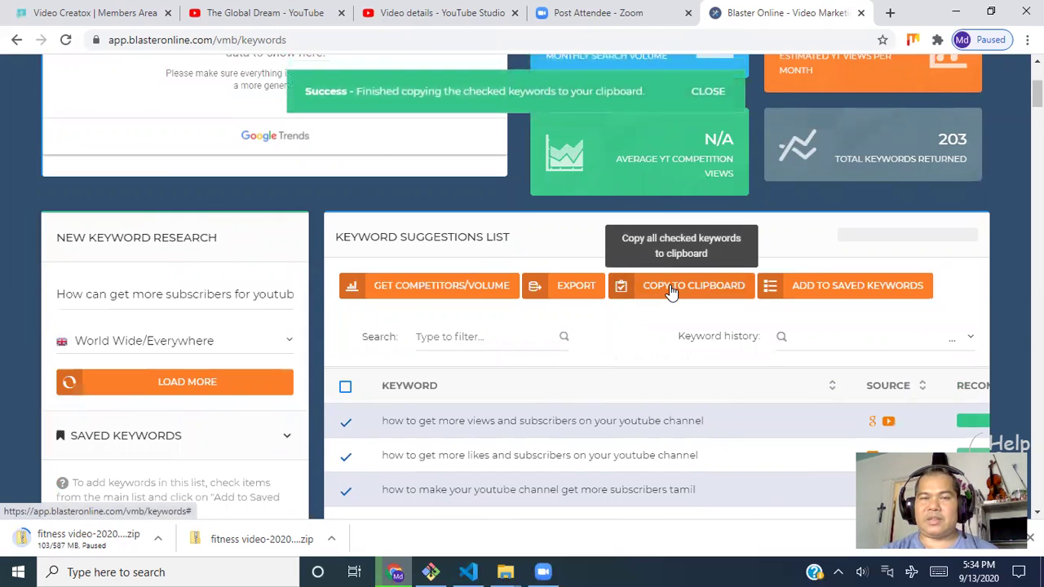
# - Switch back to the video's details in YouTube Studio and paste the copied keywords as its tags
pyautogui.click(420, 13)
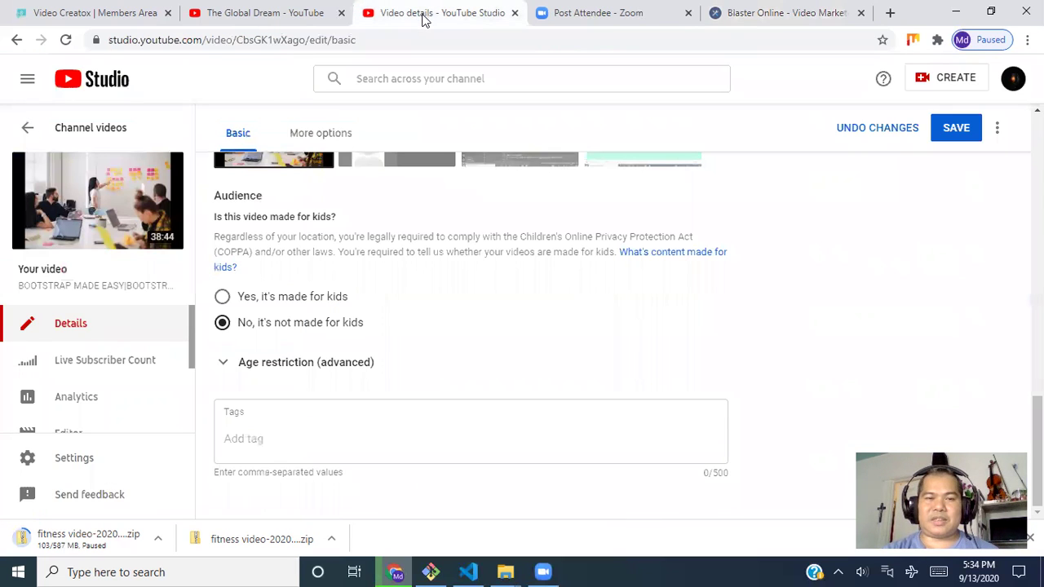
pyautogui.click(280, 437)
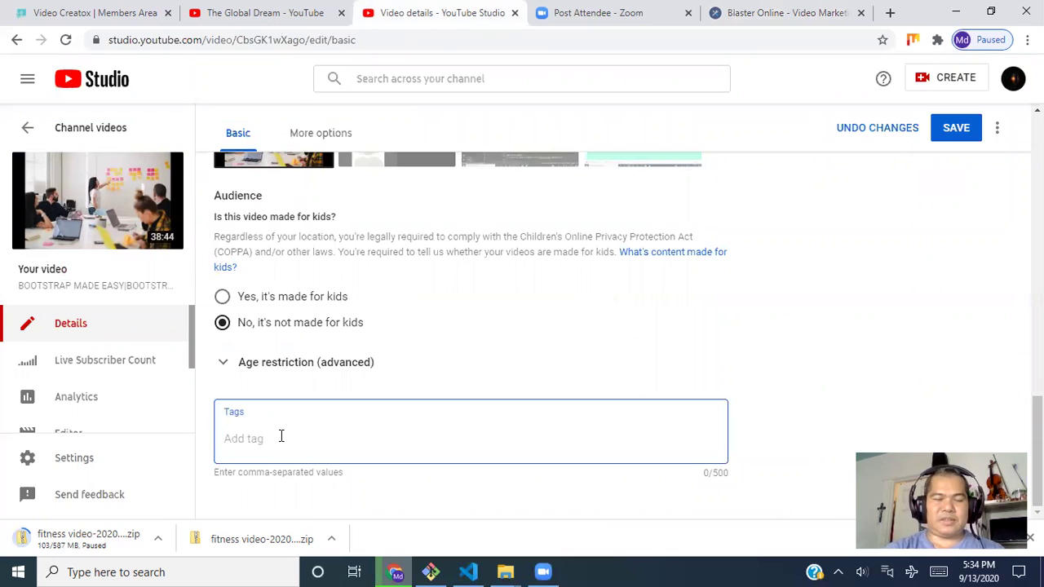
pyautogui.hotkey('ctrl', 'v')
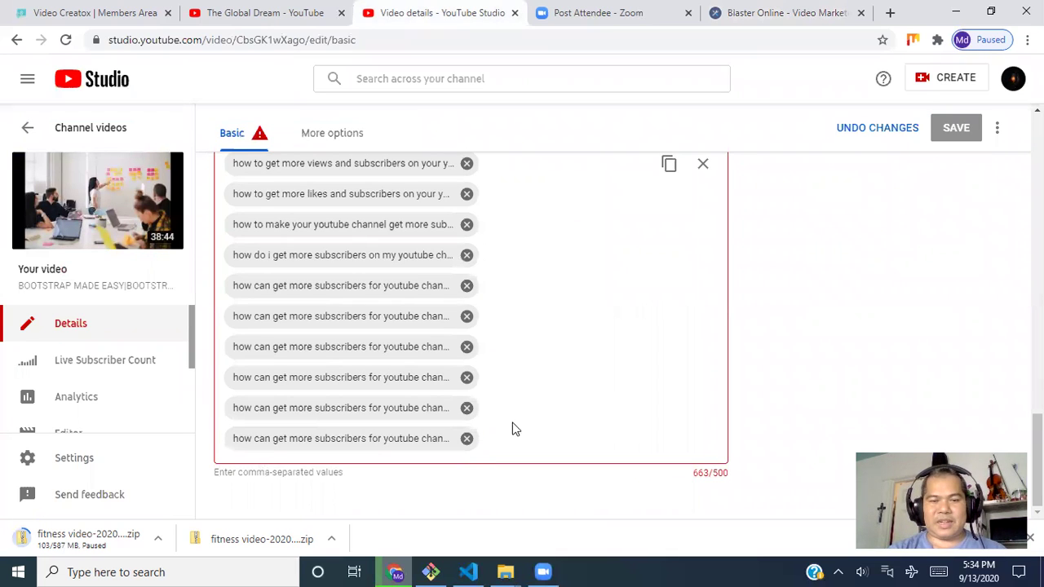
# - Remove the last three pasted tags to get within the 500-character limit and save the video details
pyautogui.click(466, 438)
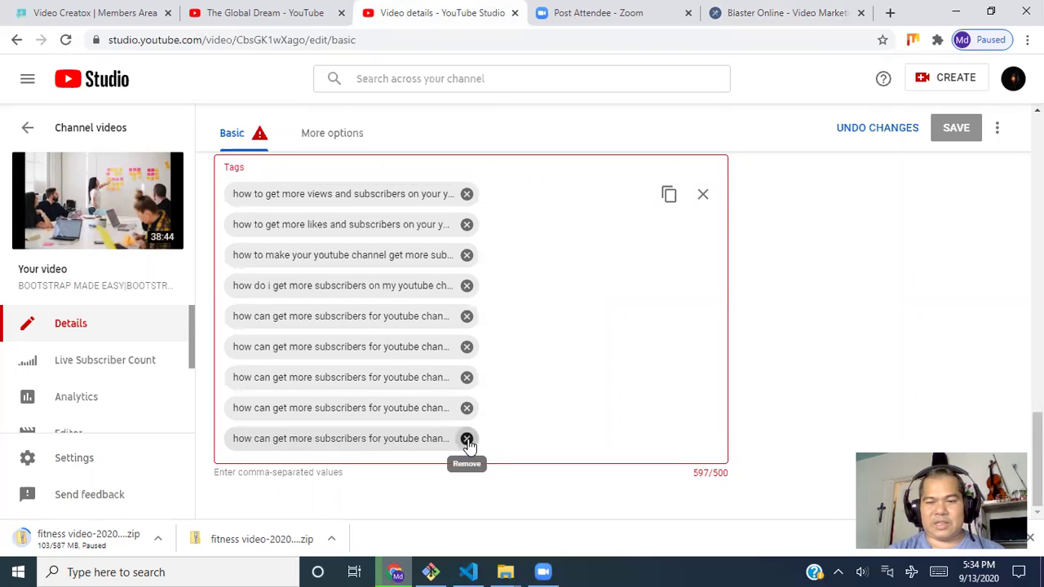
pyautogui.click(467, 439)
pyautogui.click(466, 438)
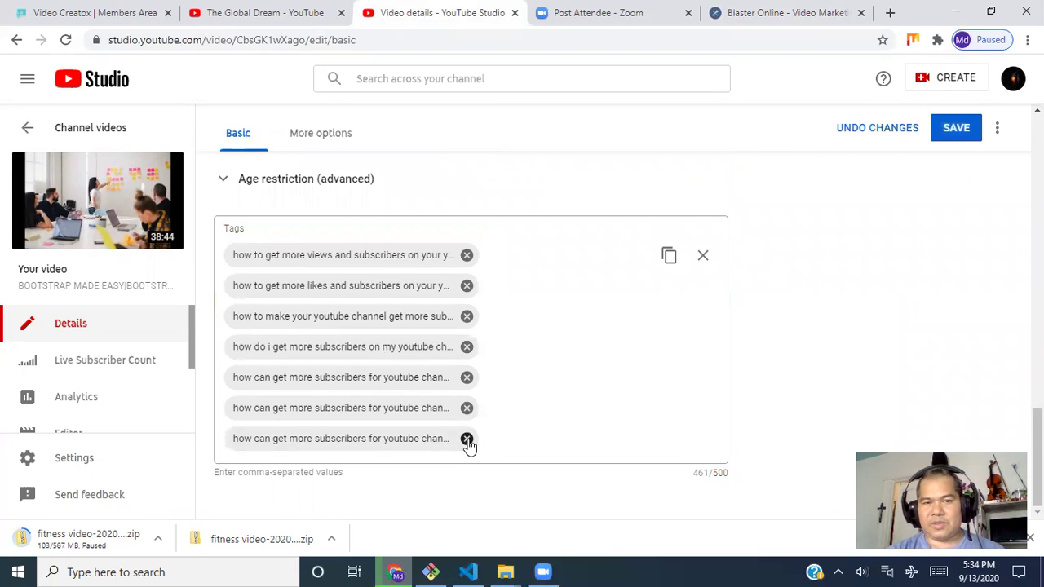
pyautogui.click(957, 133)
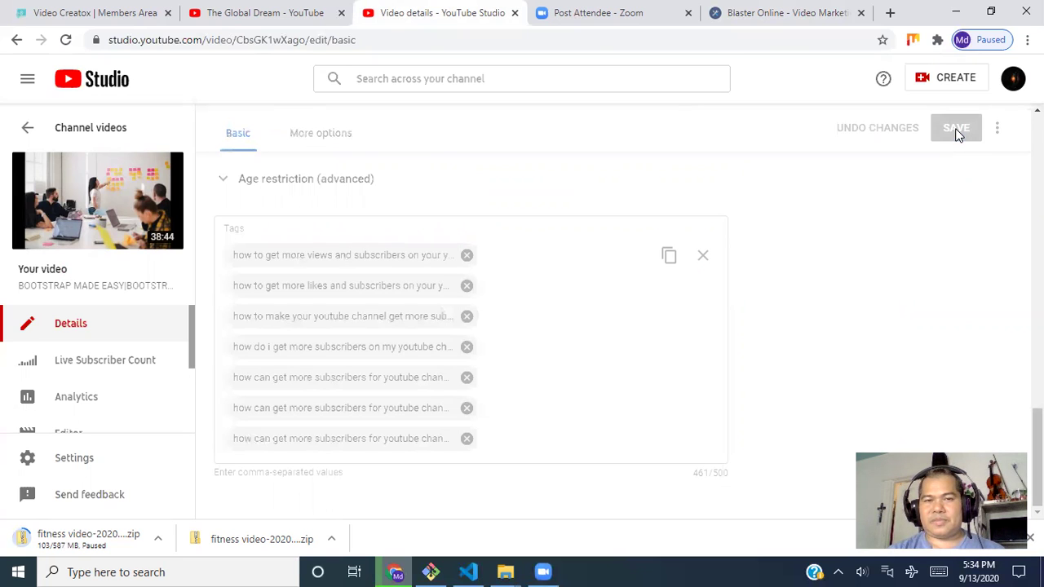
pyautogui.scroll(10, 559, 341)
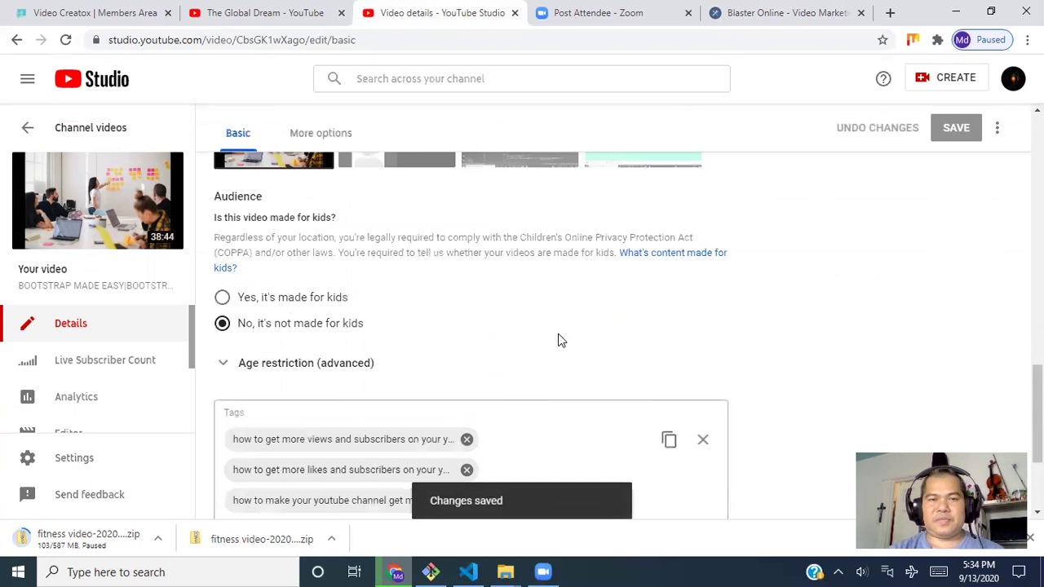
pyautogui.scroll(5, 560, 340)
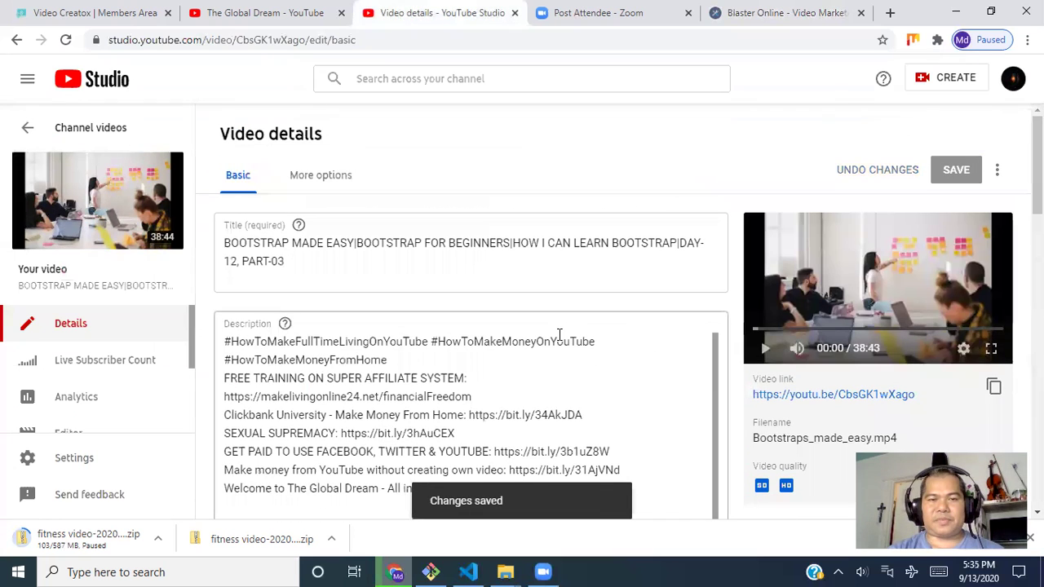
# - In Blaster Online, highlight the suggested keyword "how to get more views and subscribers on your youtube channel"
pyautogui.click(783, 12)
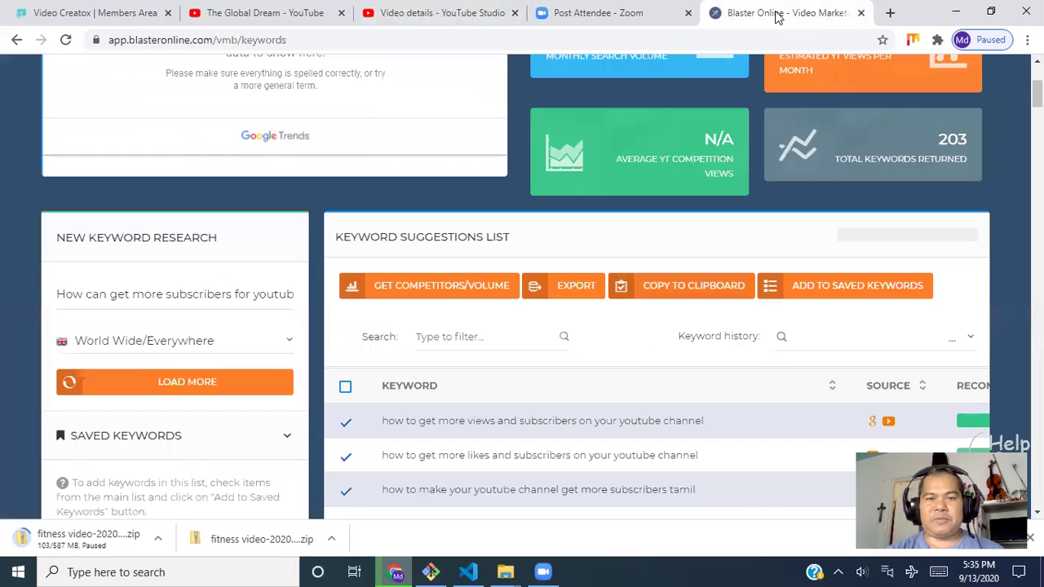
pyautogui.click(345, 431)
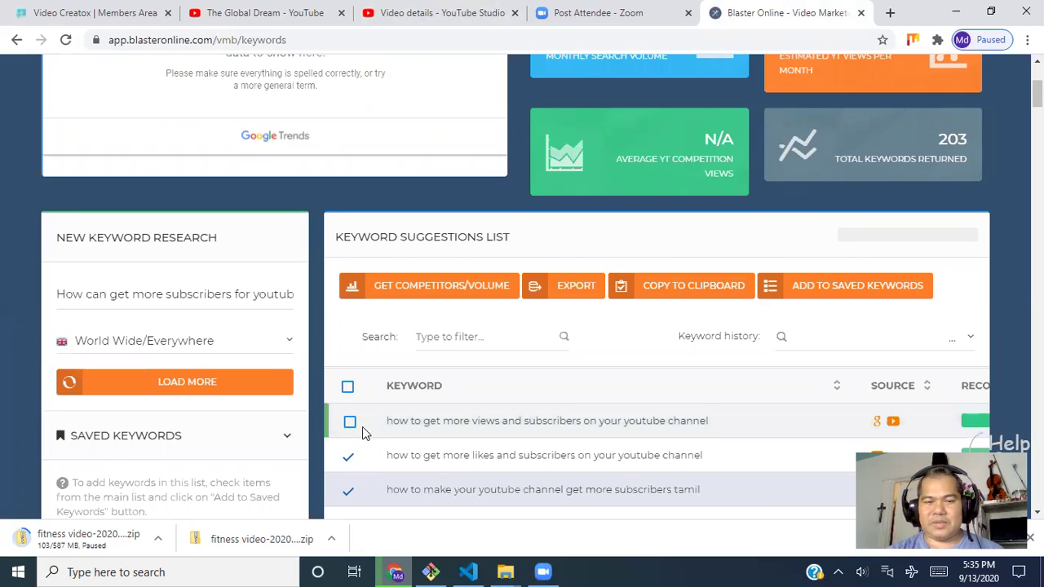
pyautogui.moveTo(388, 426); pyautogui.dragTo(712, 432)
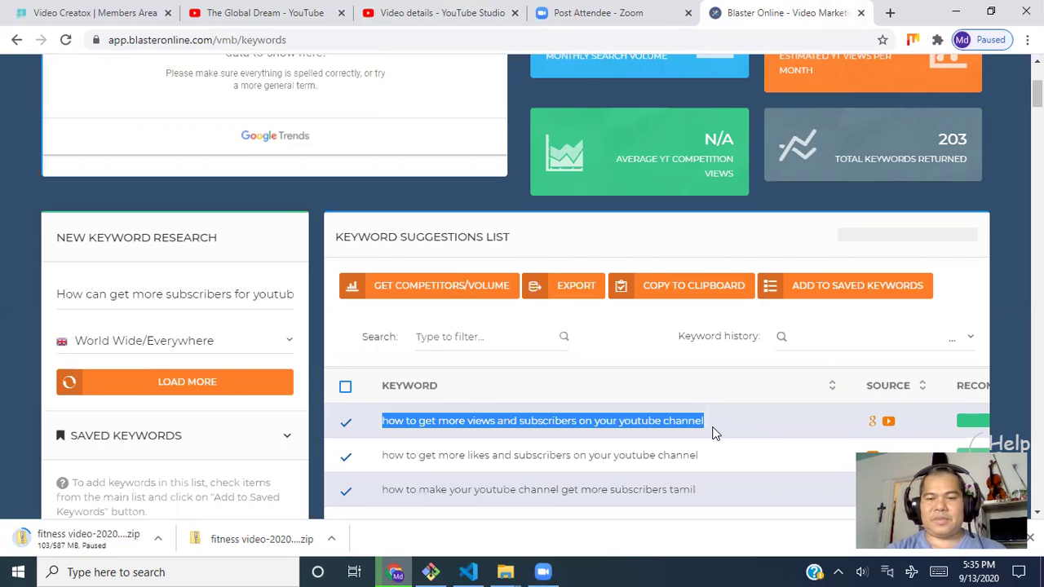
# - Return to YouTube Studio and review the Bootstrap video's title, full description, audience setting and tags
pyautogui.click(455, 20)
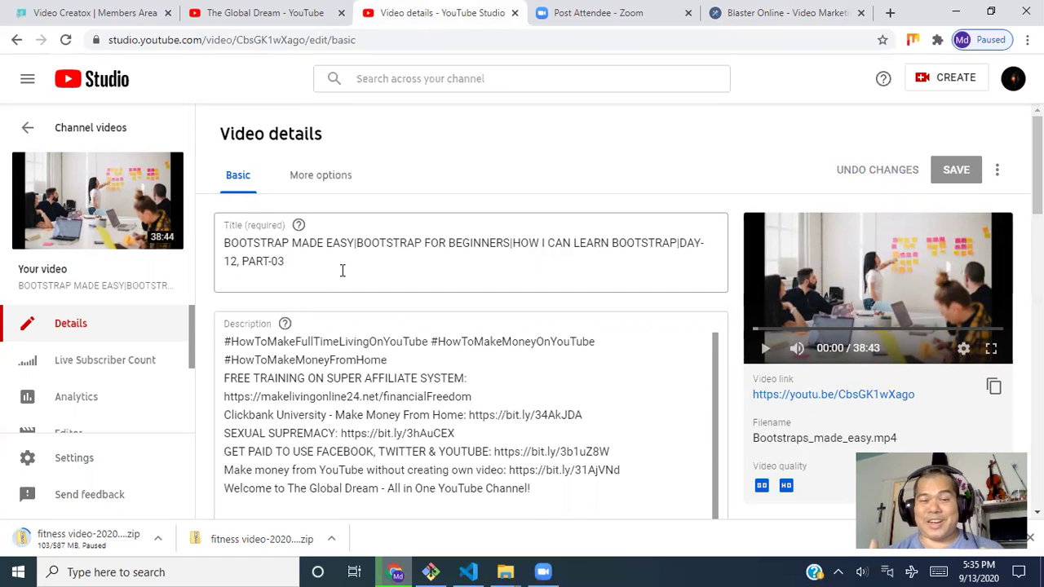
pyautogui.scroll(-10, 706, 440)
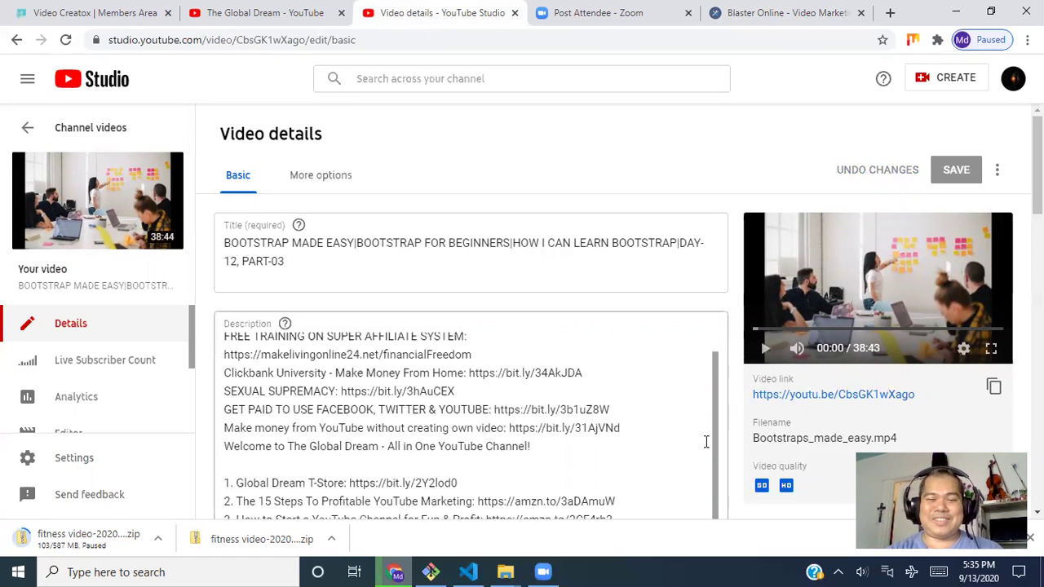
pyautogui.scroll(-6, 614, 489)
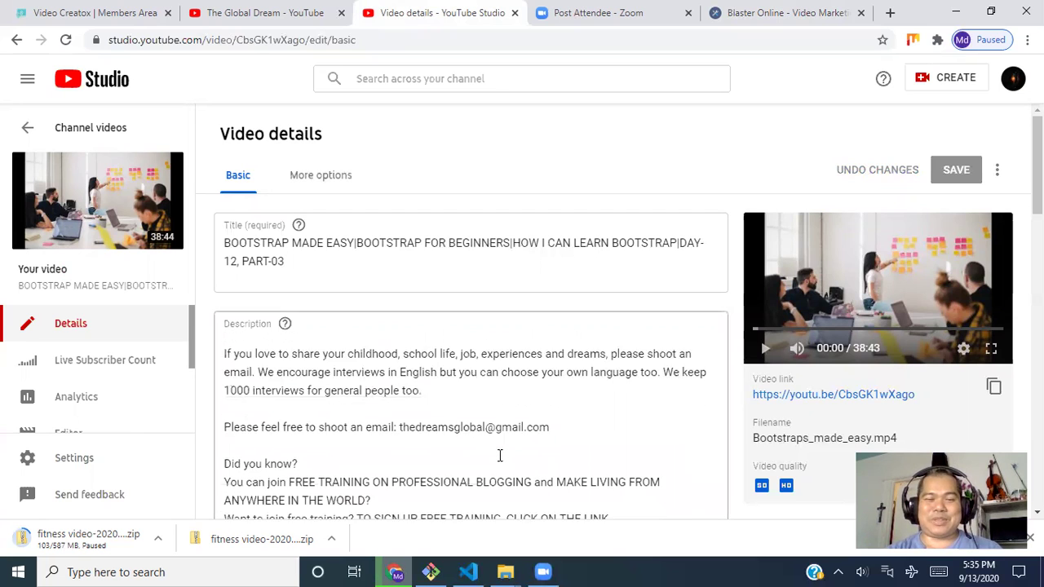
pyautogui.scroll(-2, 499, 452)
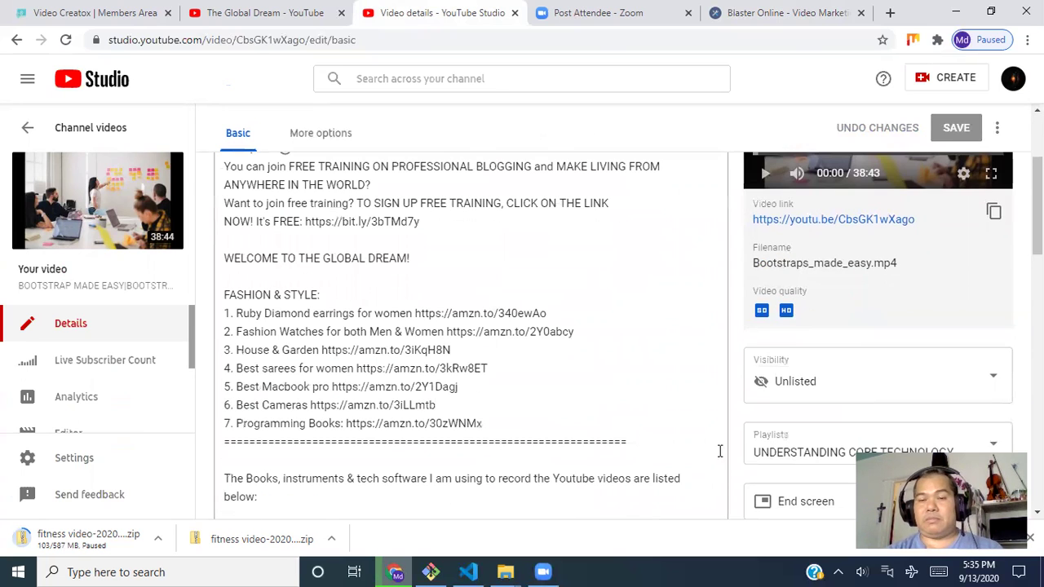
pyautogui.scroll(-5, 738, 486)
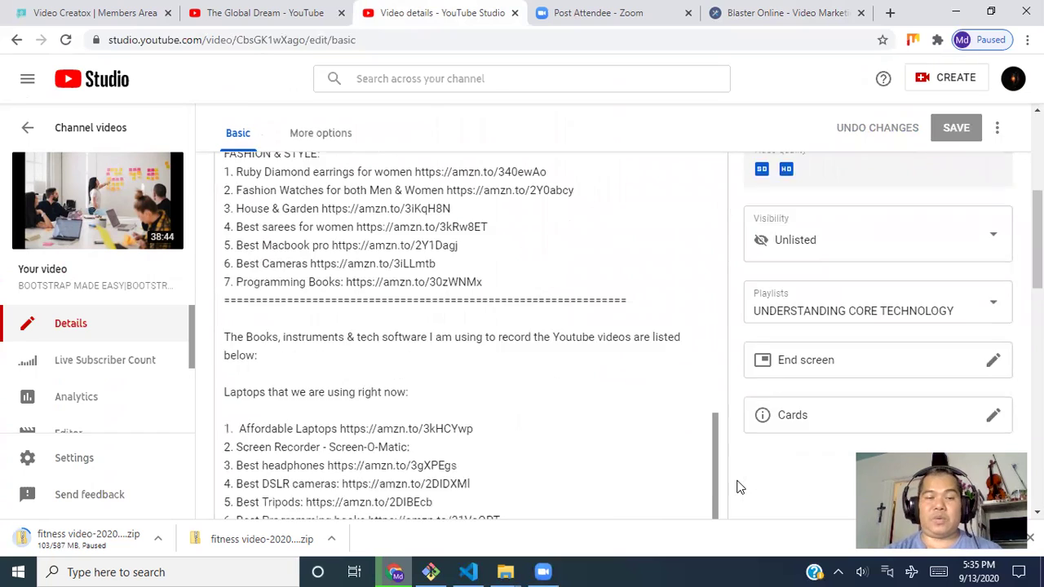
pyautogui.scroll(-5, 536, 449)
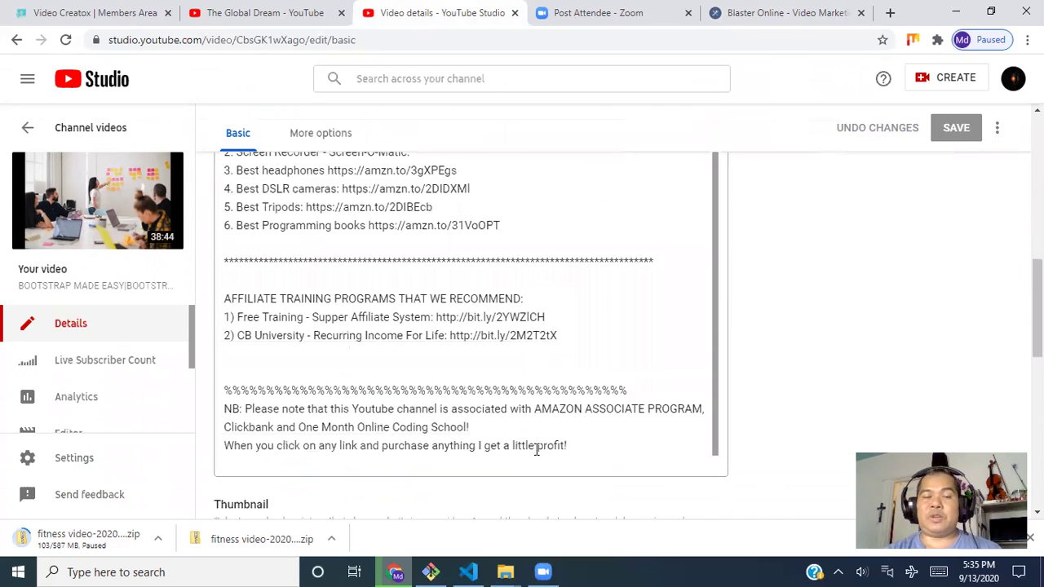
pyautogui.scroll(-3, 480, 445)
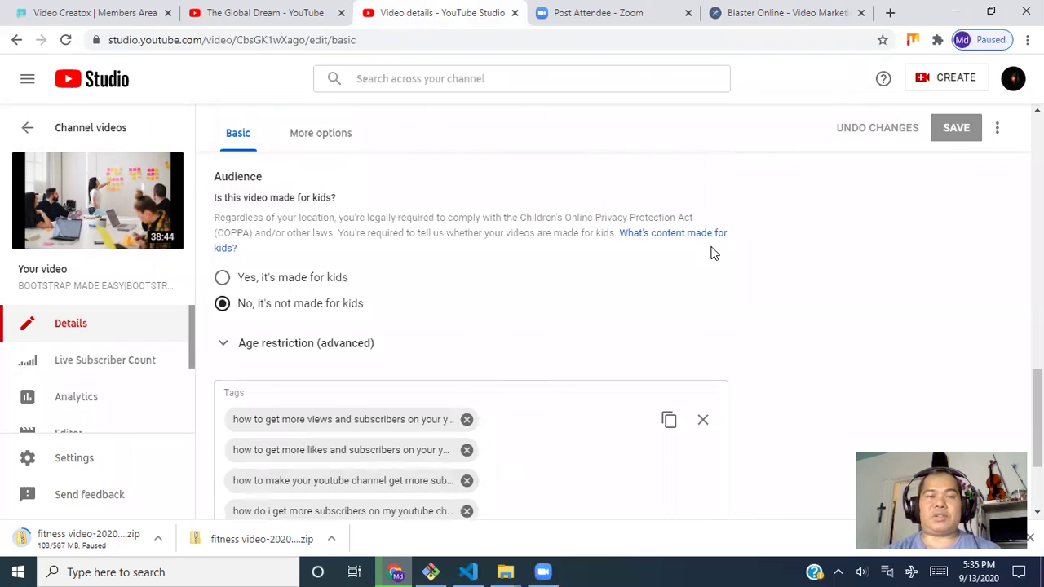
pyautogui.scroll(15, 711, 254)
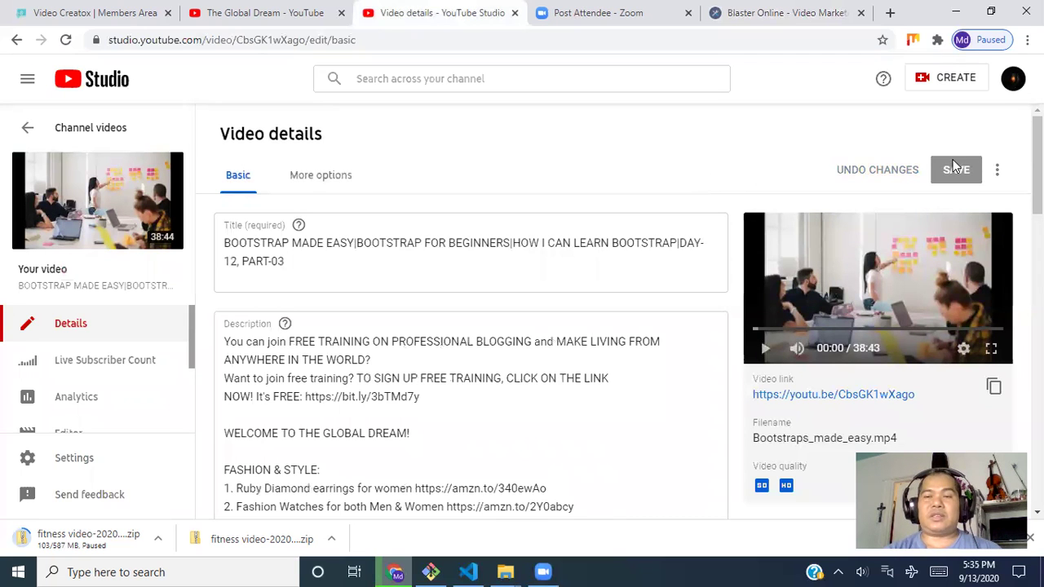
# - Open the Bootstrap video's YouTube watch page to check its published tags, and go on to its analytics
pyautogui.click(142, 208)
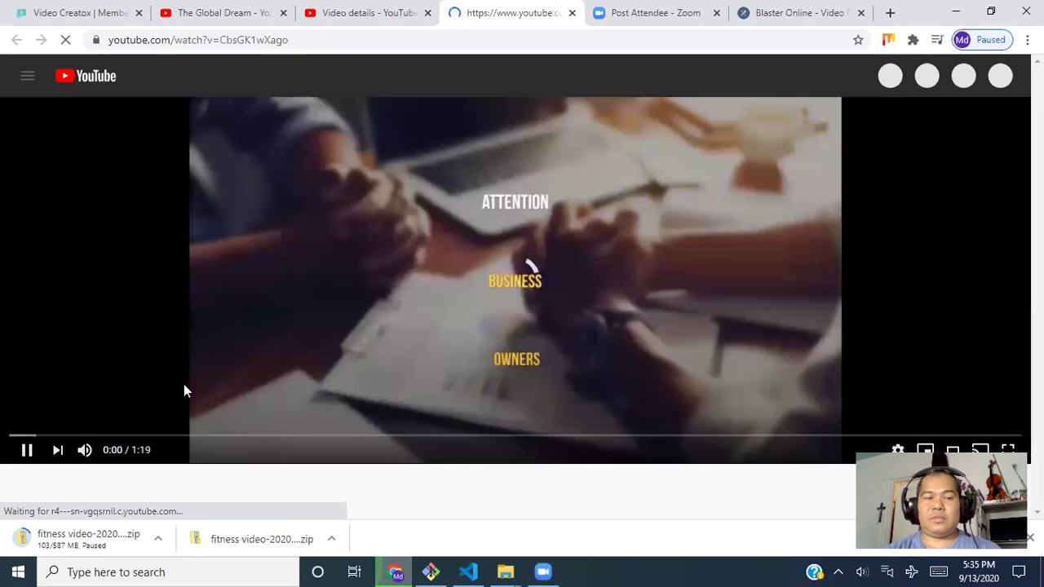
pyautogui.click(28, 452)
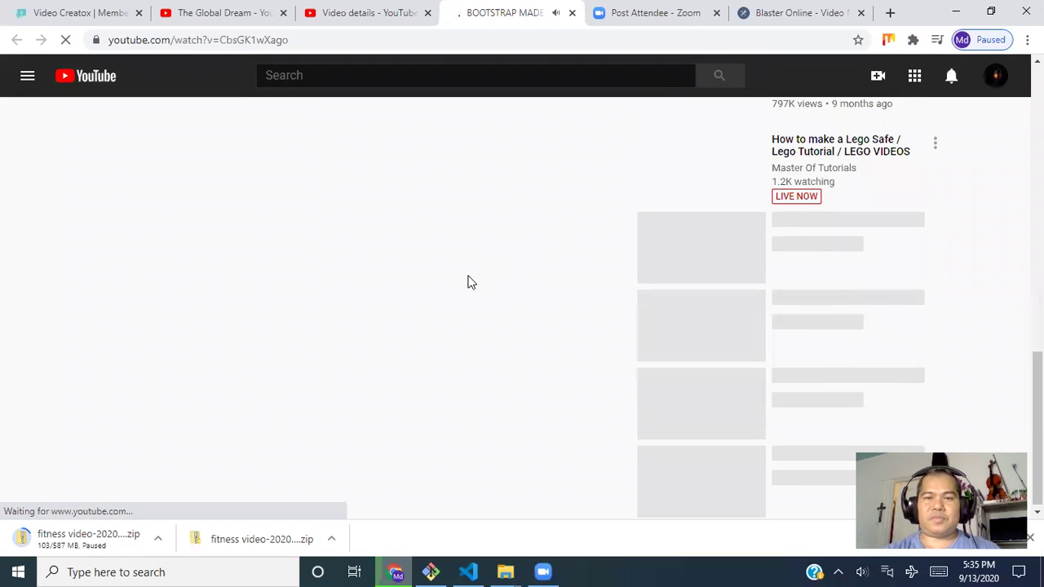
pyautogui.scroll(4, 467, 282)
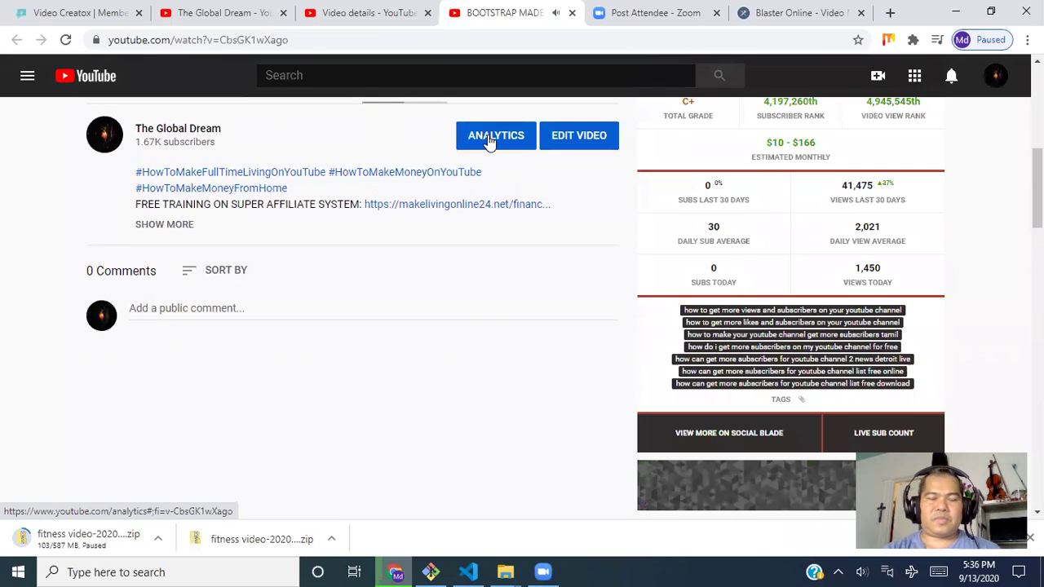
pyautogui.click(490, 139)
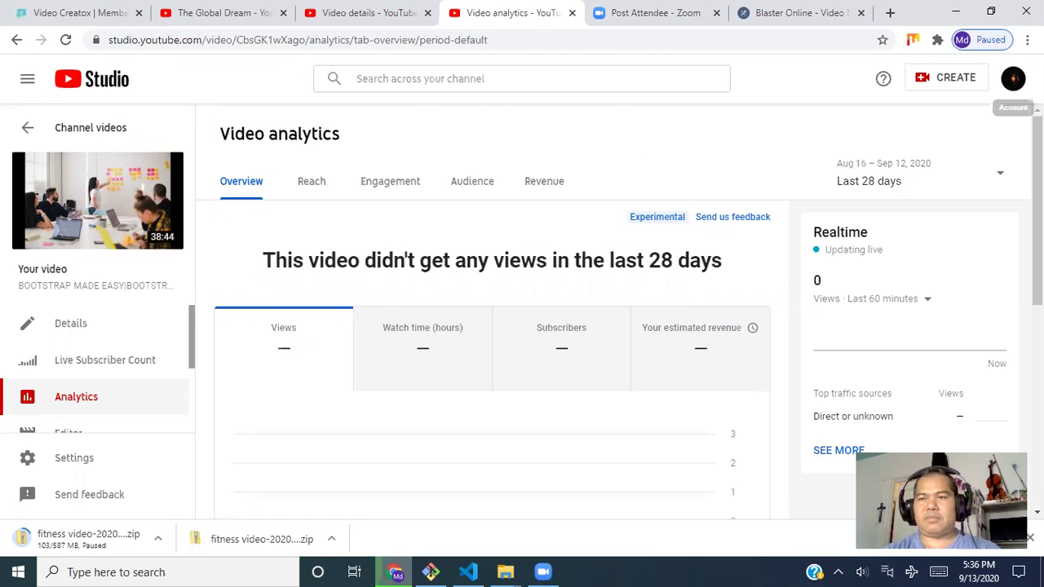
# - Open The Global Dream channel page and look through its video sections and banner
pyautogui.click(1012, 79)
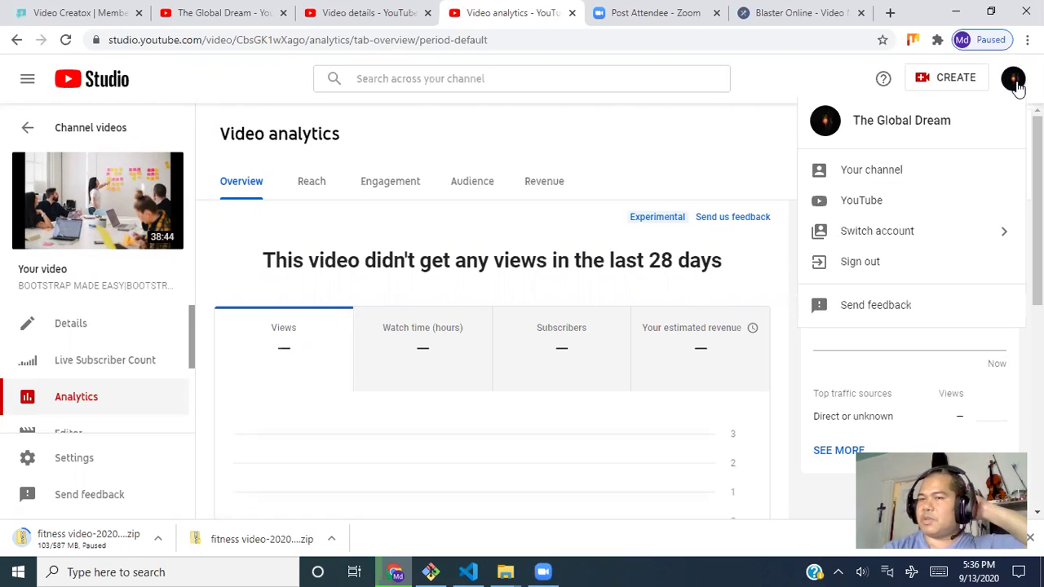
pyautogui.click(865, 175)
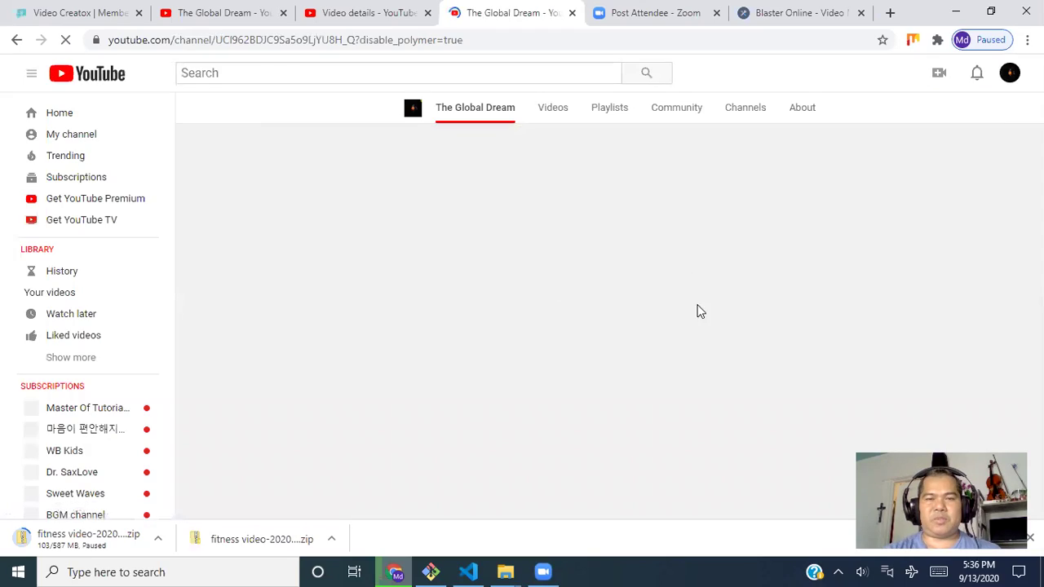
pyautogui.scroll(-6, 706, 349)
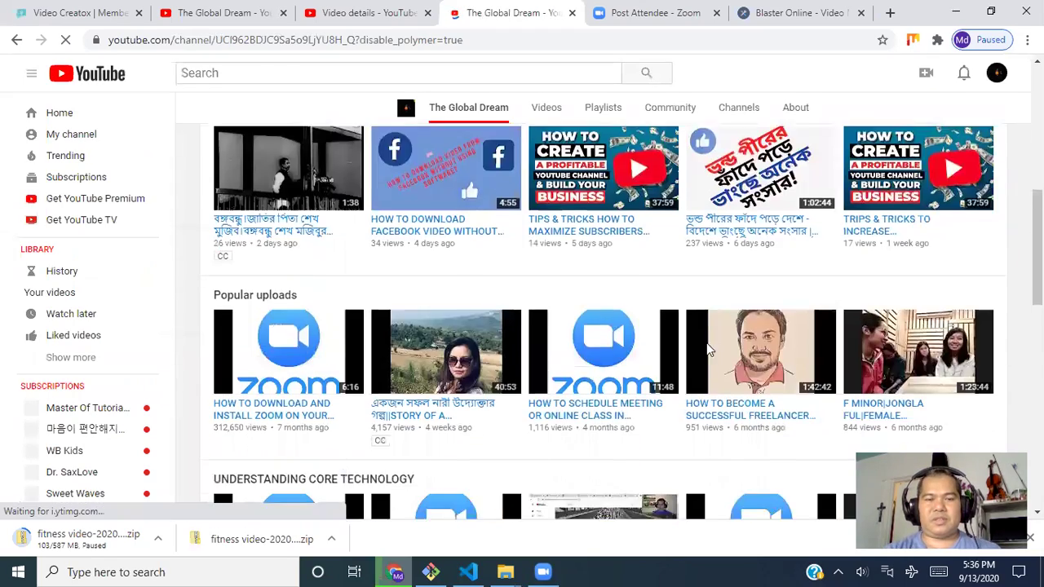
pyautogui.scroll(-15, 706, 347)
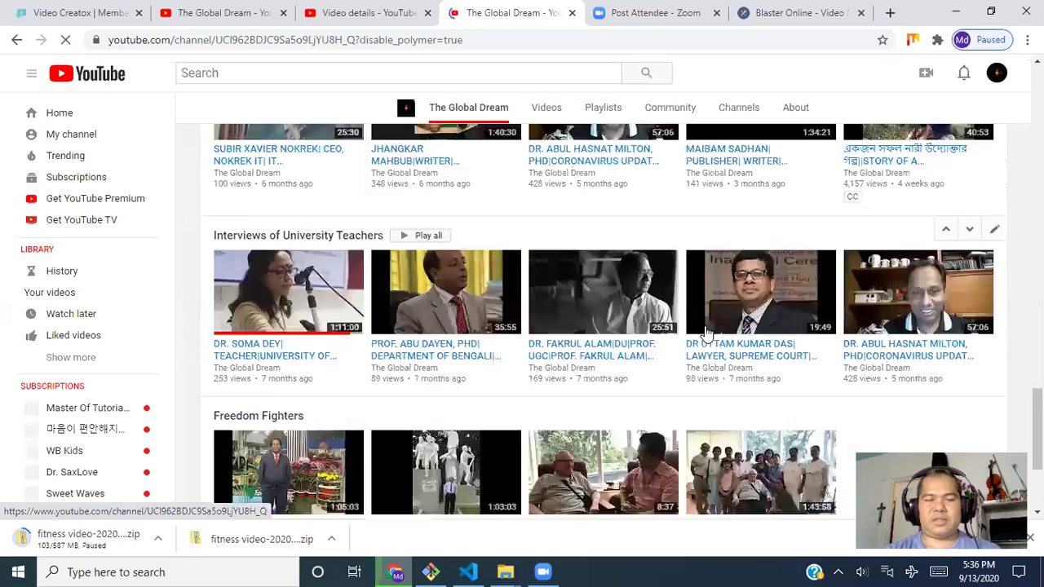
pyautogui.scroll(-3, 706, 335)
pyautogui.scroll(20, 706, 334)
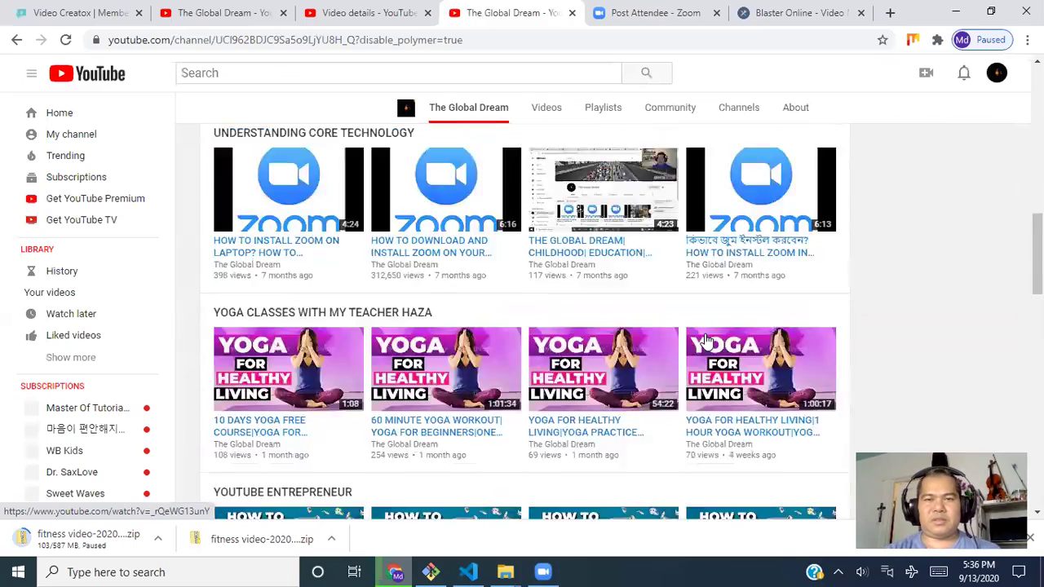
pyautogui.scroll(-1, 706, 346)
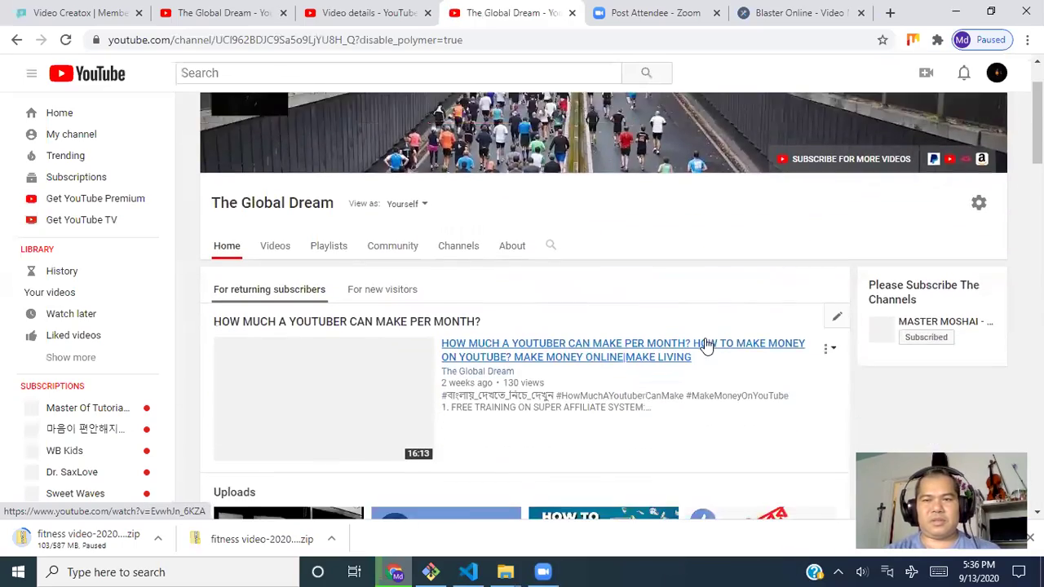
pyautogui.scroll(1, 706, 347)
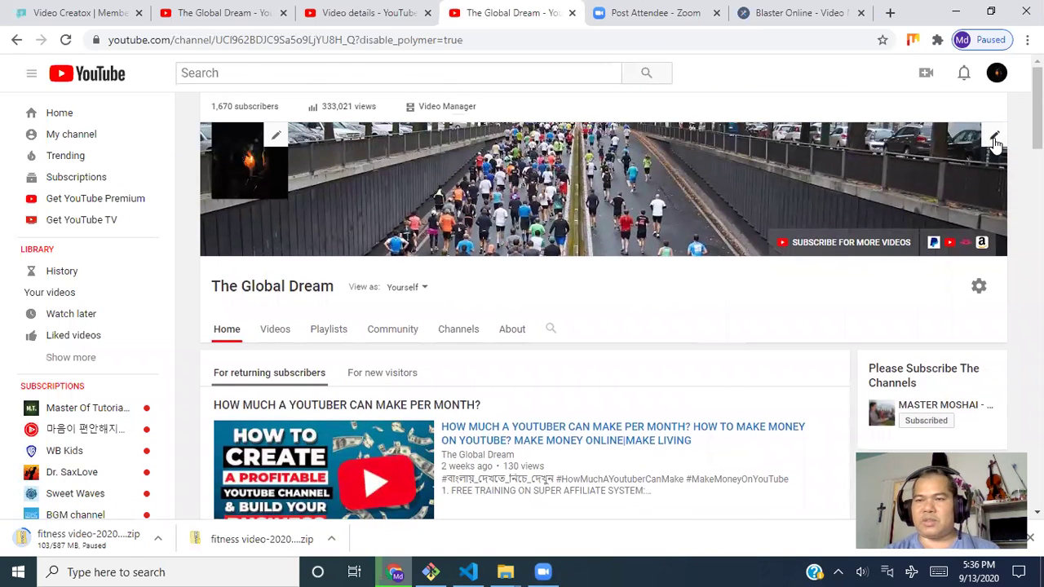
# - Open the channel's custom links for editing, inspect the URL of the "SUBSCRIBE FOR MORE VIDEOS" link, and close the link editor
pyautogui.click(993, 138)
pyautogui.click(944, 162)
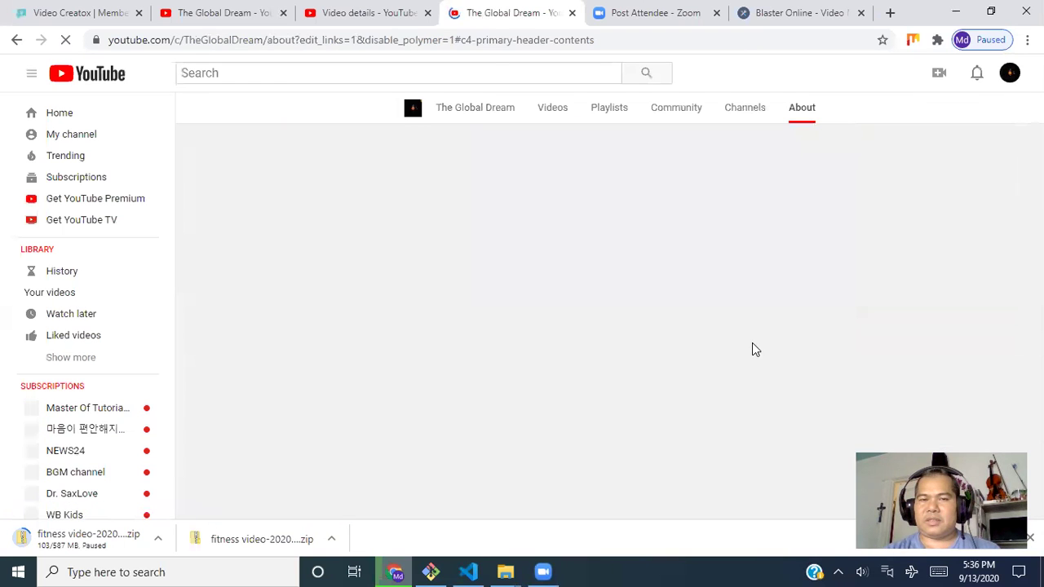
pyautogui.scroll(-8, 579, 391)
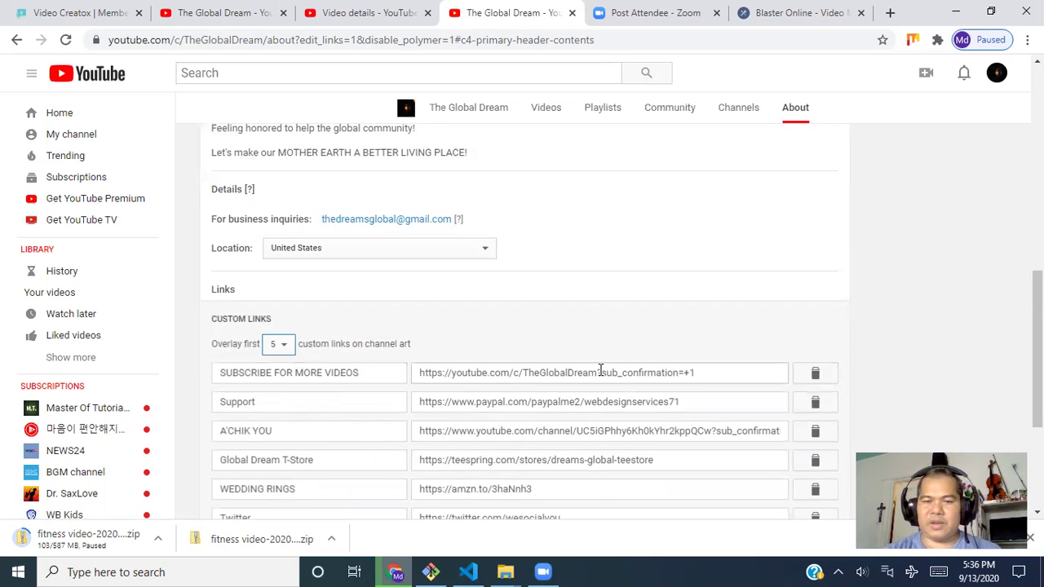
pyautogui.moveTo(602, 372); pyautogui.dragTo(400, 371)
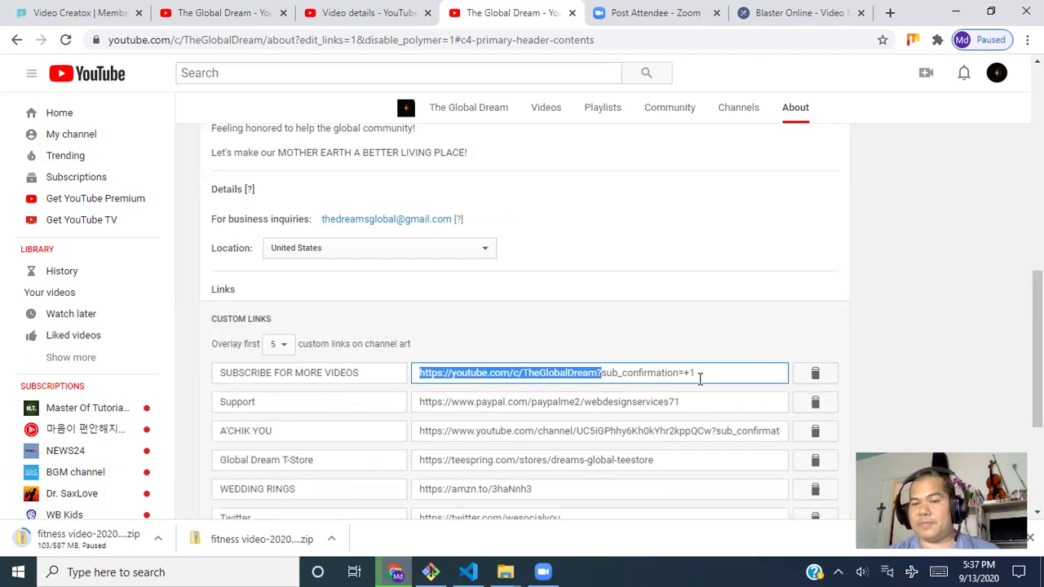
pyautogui.scroll(-3, 867, 356)
pyautogui.click(818, 348)
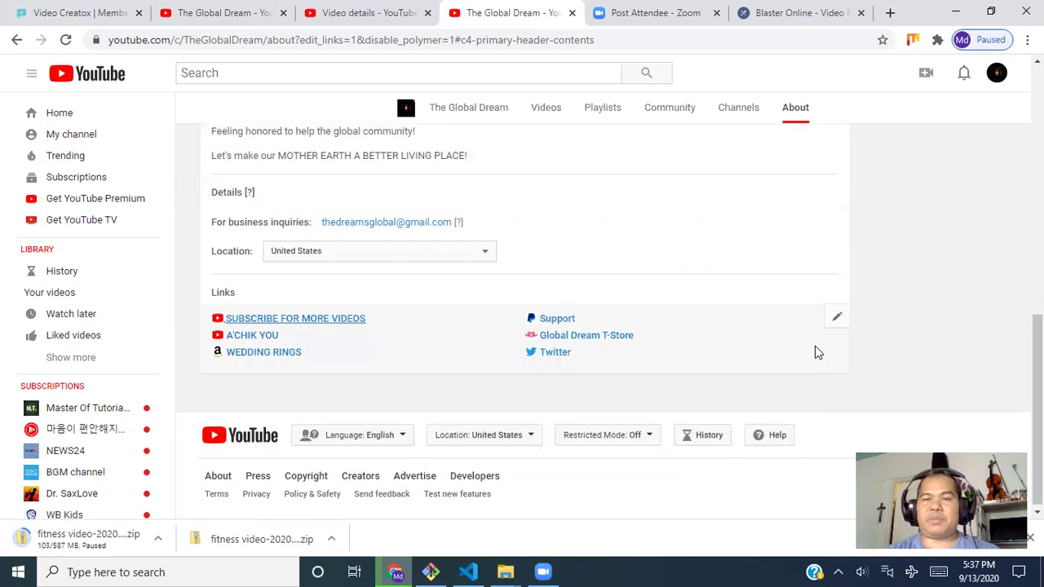
pyautogui.scroll(6, 815, 346)
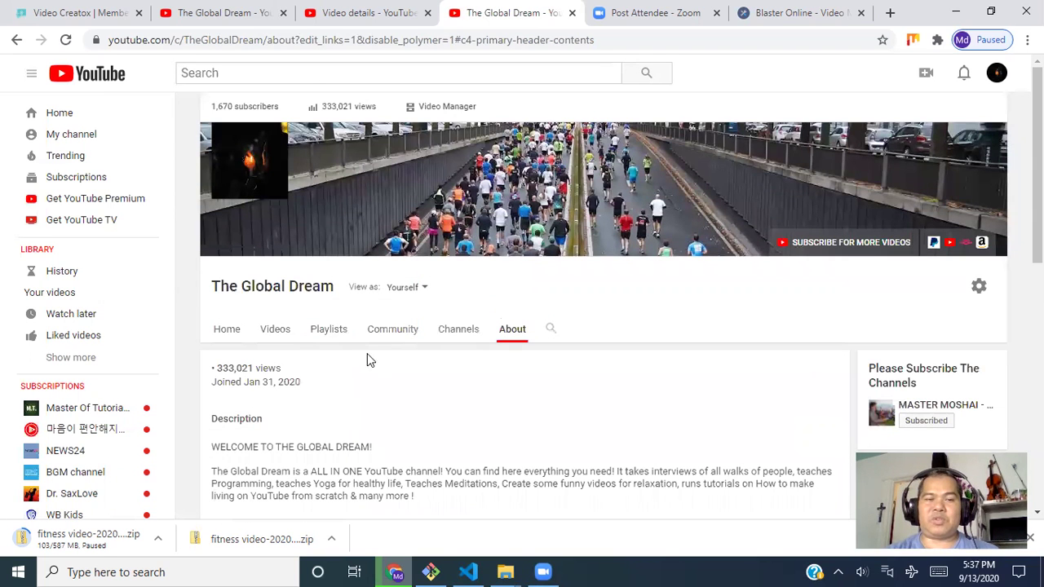
pyautogui.click(295, 288)
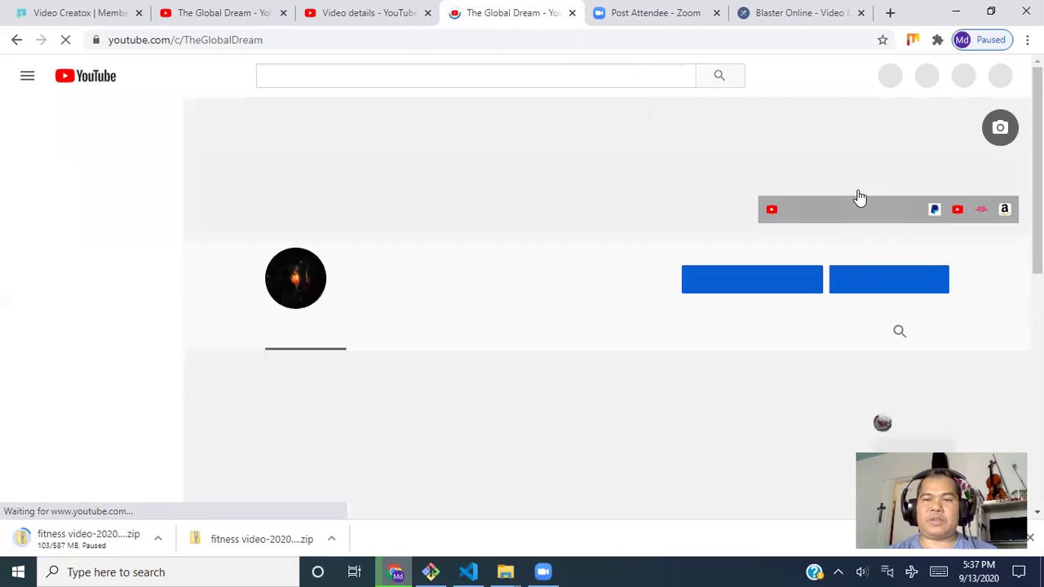
pyautogui.click(825, 214)
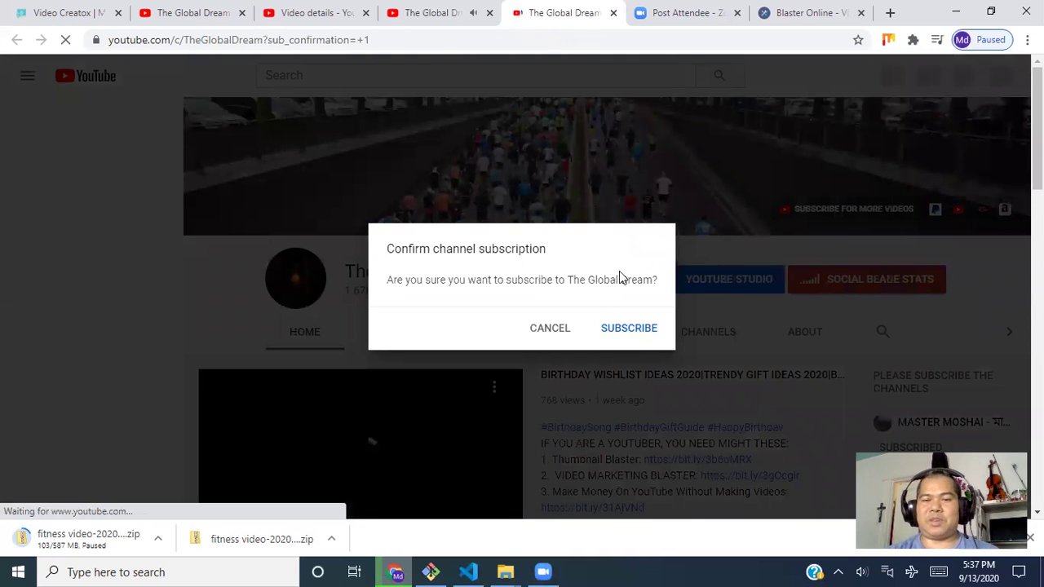
pyautogui.click(548, 329)
# - Pause the birthday wishlist trailer on the channel page and close the other channel tab that is playing sound
pyautogui.scroll(-4, 522, 319)
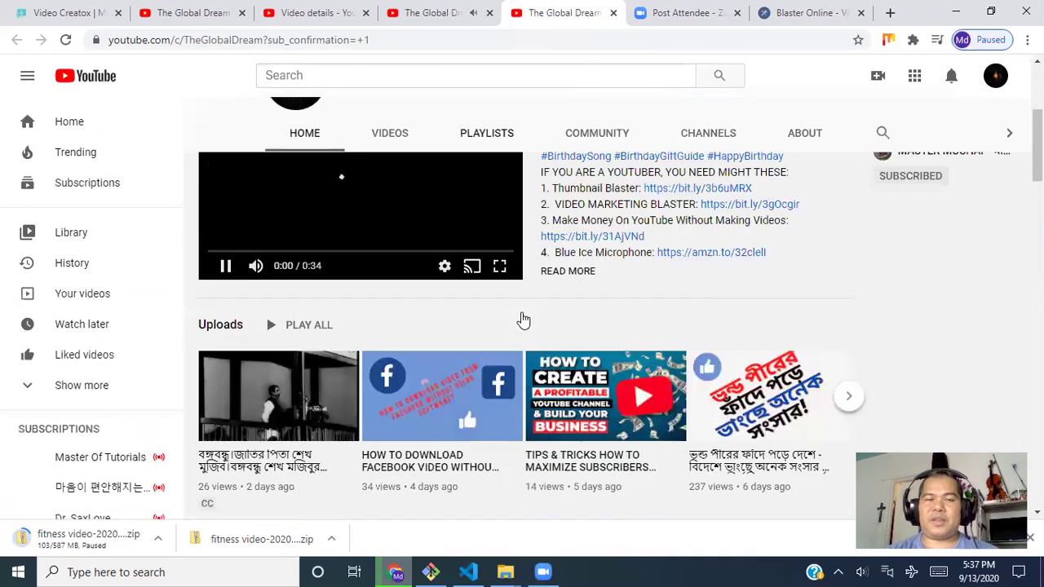
pyautogui.scroll(1, 521, 317)
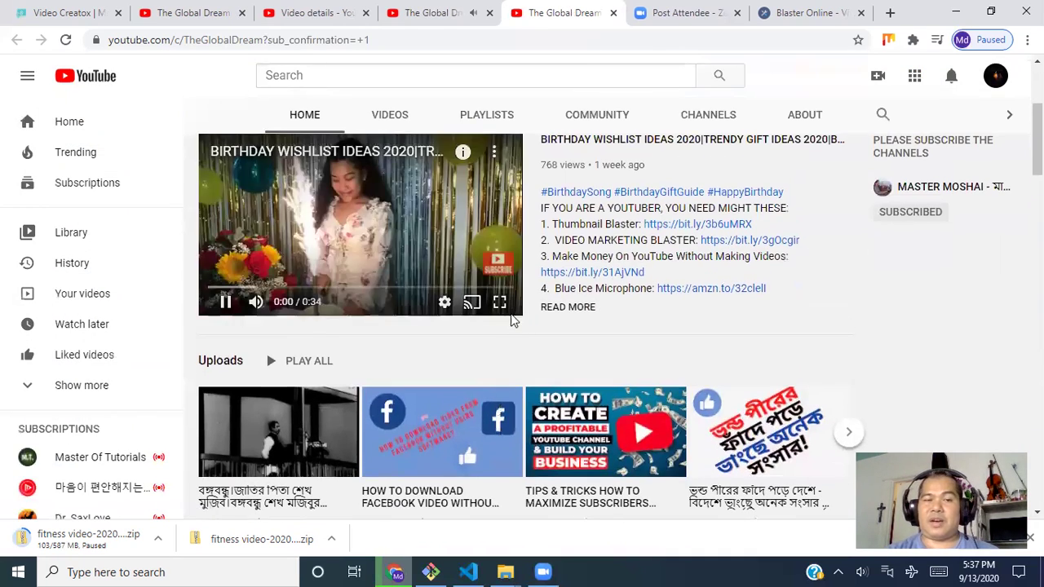
pyautogui.click(232, 303)
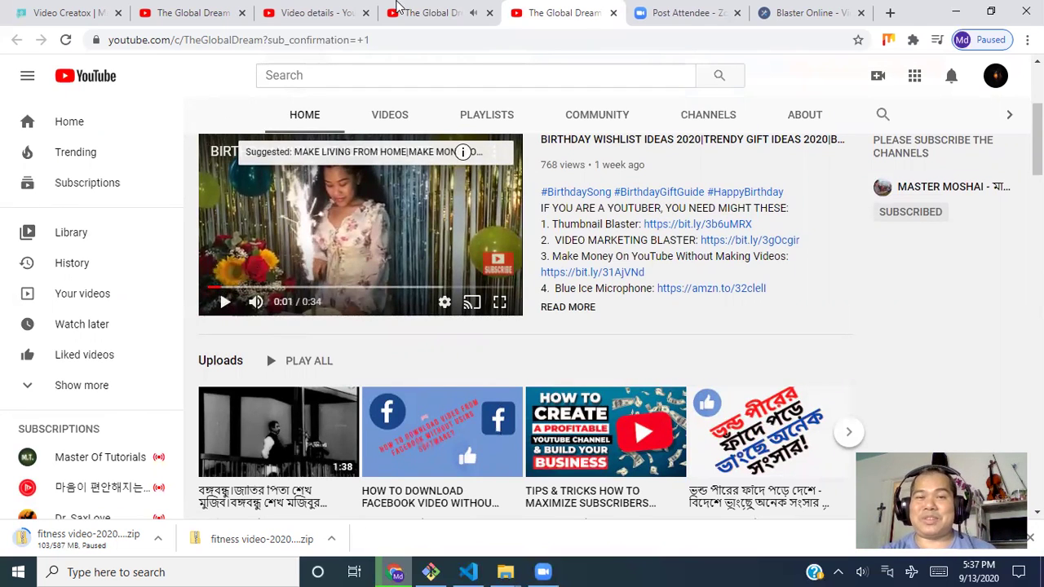
pyautogui.click(489, 12)
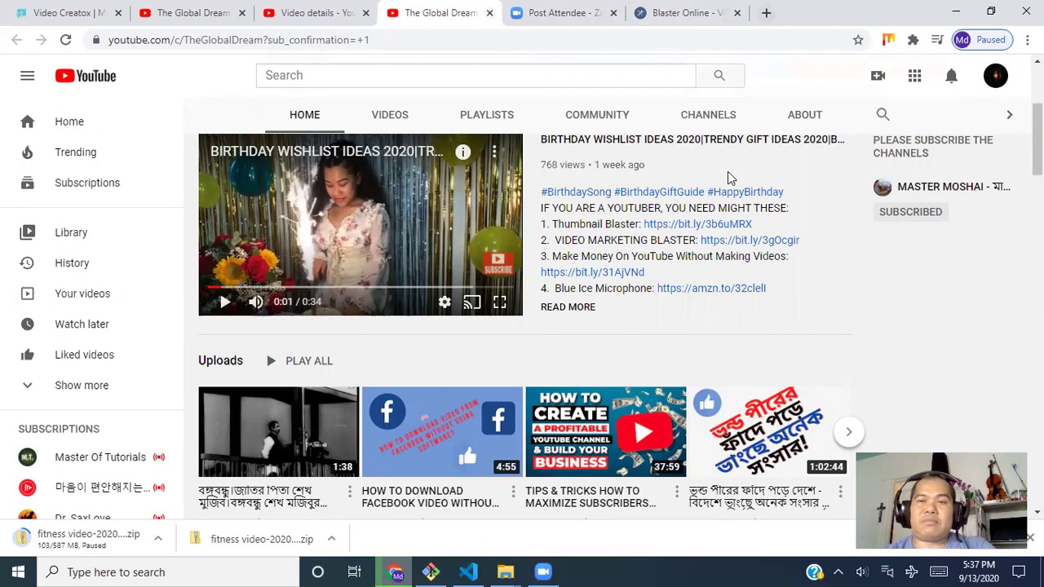
# - Open the Zoom download and installation video from Popular uploads, go to its analytics and examine its estimated revenue
pyautogui.scroll(-3, 845, 312)
pyautogui.scroll(-3, 846, 309)
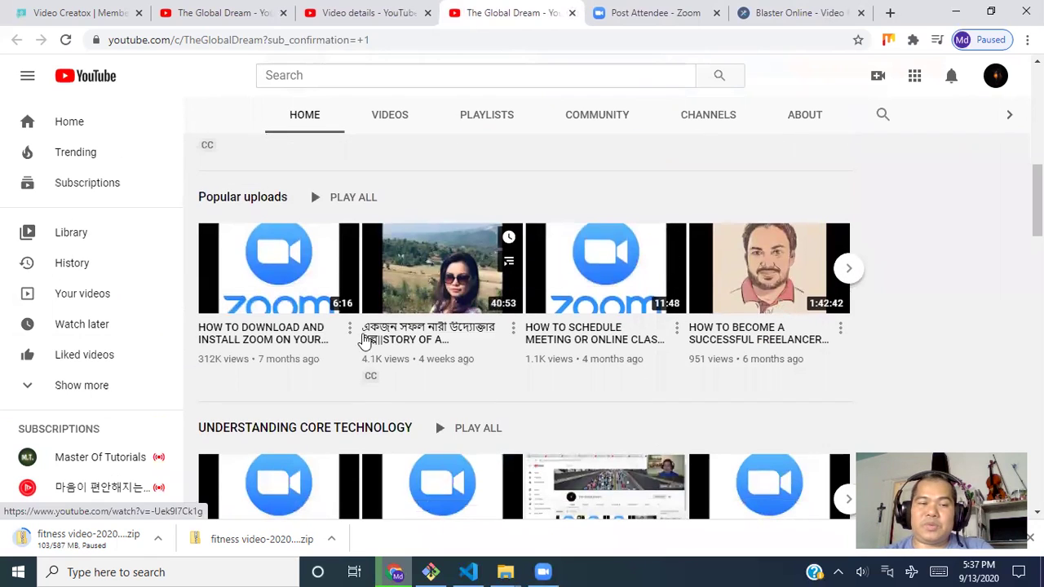
pyautogui.click(295, 340)
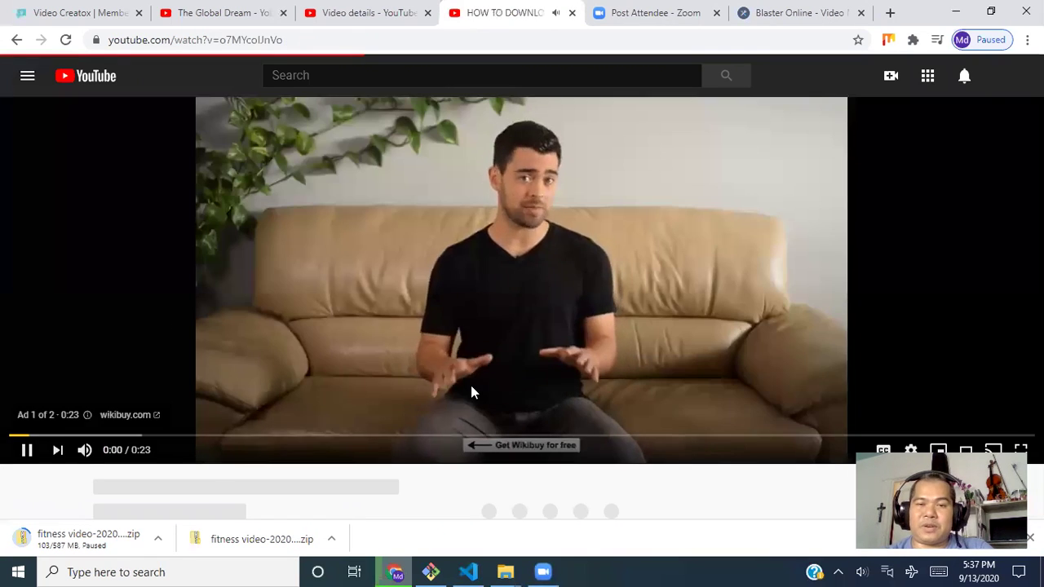
pyautogui.scroll(-3, 470, 385)
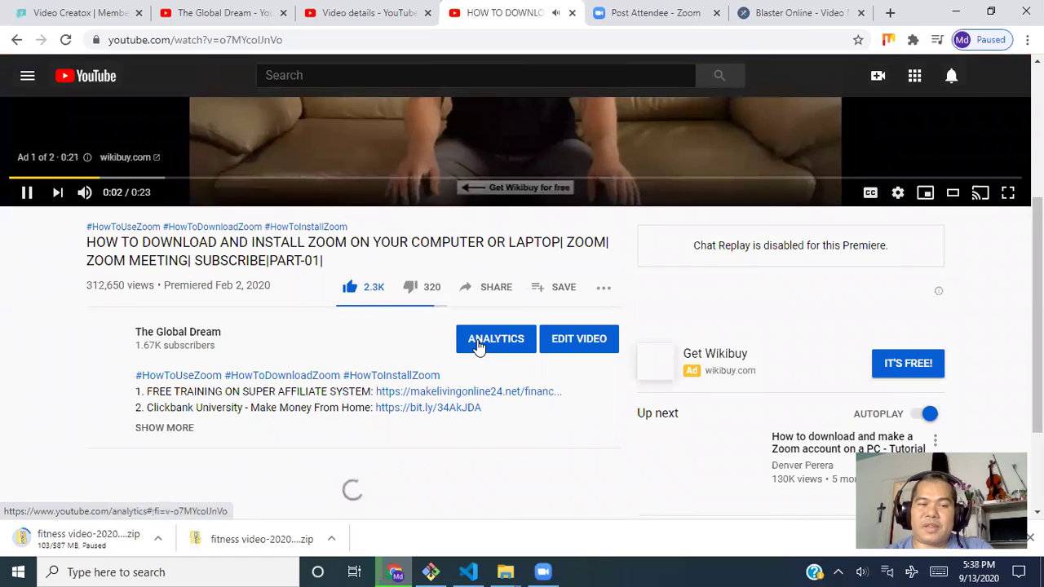
pyautogui.click(479, 345)
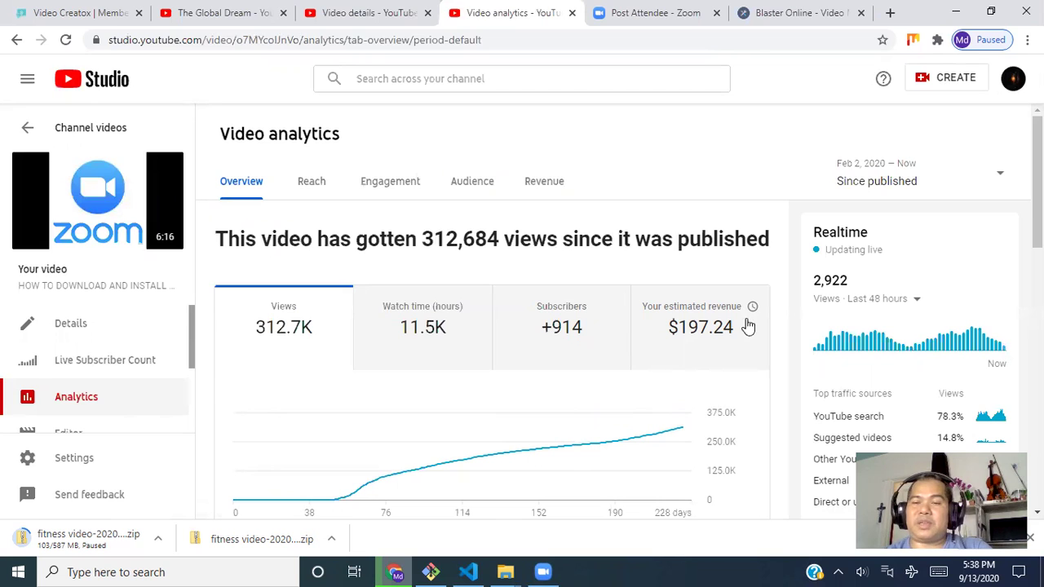
pyautogui.moveTo(728, 331)
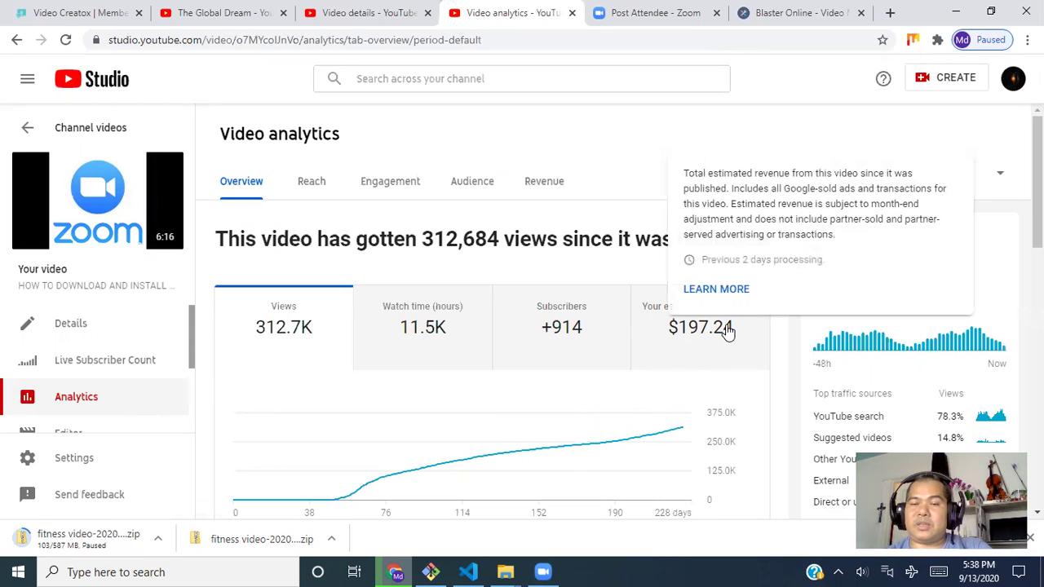